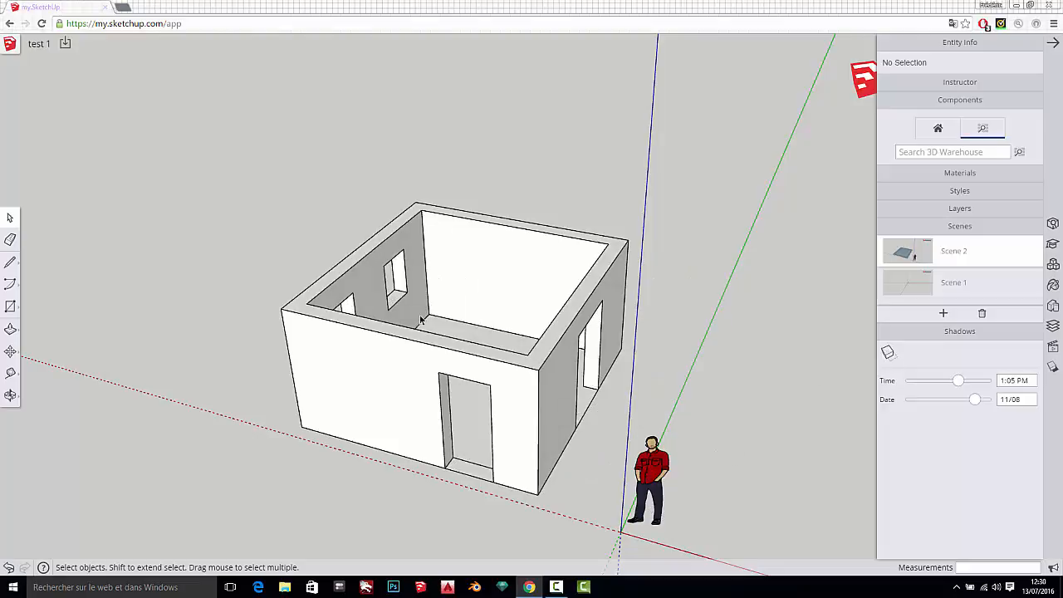
- Erase the stray vertical edges above the doorway on the inner face of the wall
middle_click_drag(432, 378, 185, 306)
scroll(441, 230, "up", 3)
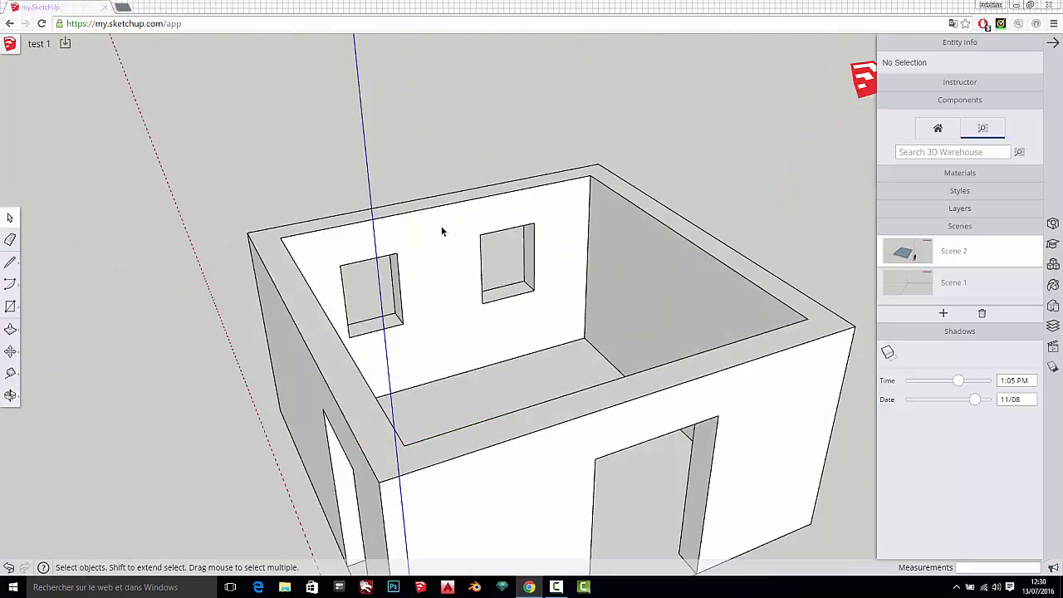
scroll(434, 268, "down", 3)
middle_click_drag(508, 266, 40, 296)
scroll(381, 224, "up", 4)
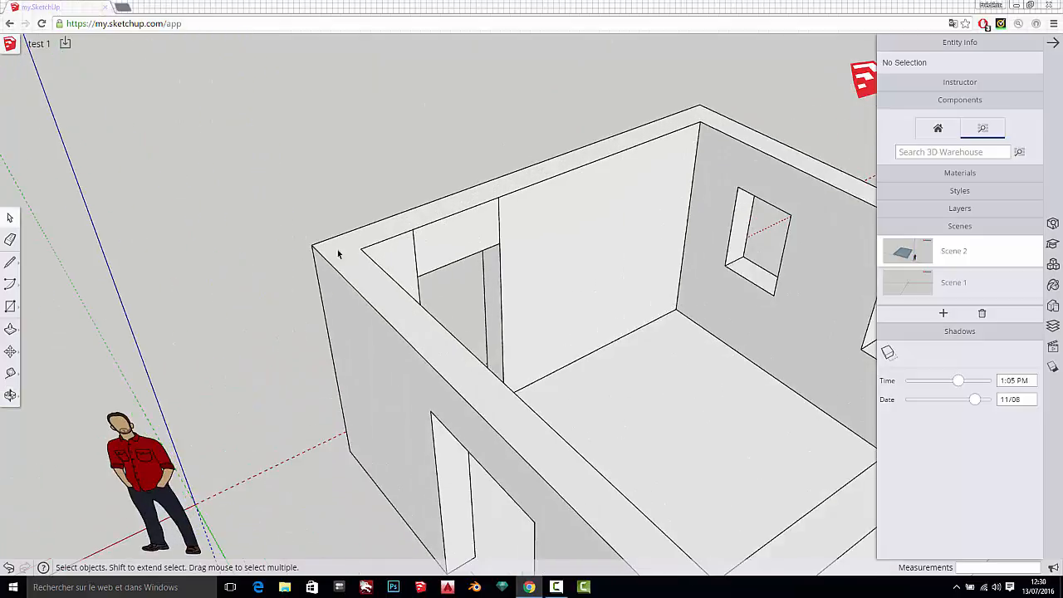
key("e")
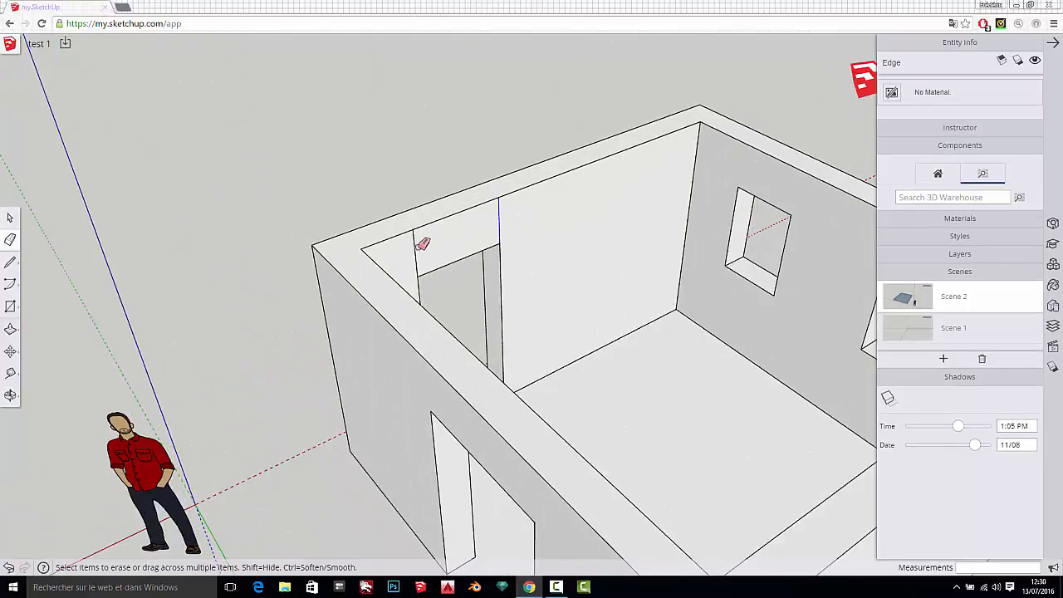
scroll(398, 283, "down", 5)
middle_click_drag(415, 321, 733, 368)
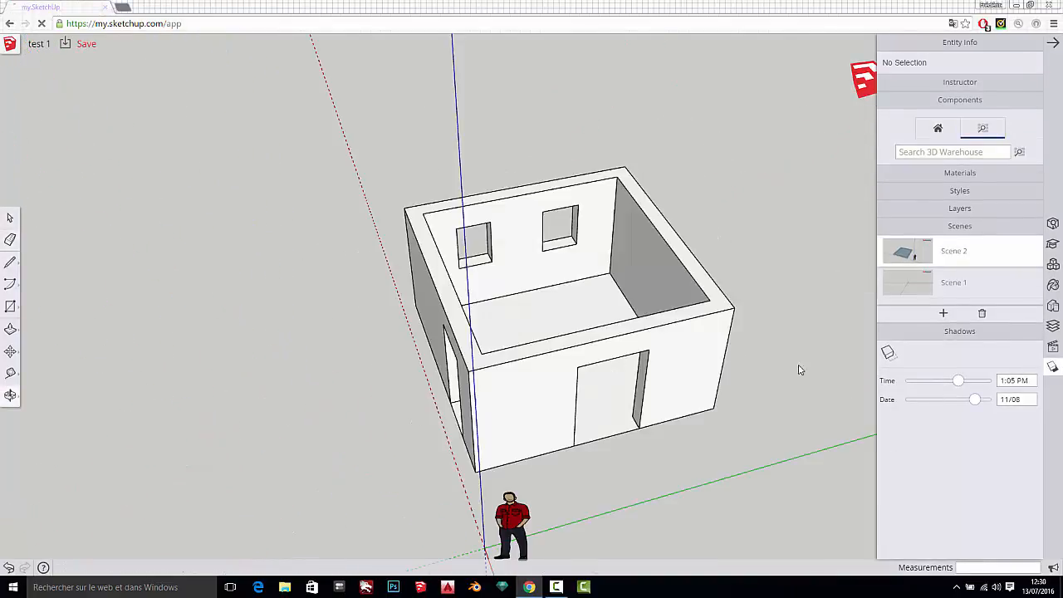
key("space")
- Inspect the two window openings from inside the room and save the model
middle_click_drag(612, 274, 536, 246)
scroll(523, 294, "up", 3)
scroll(514, 357, "down", 3)
middle_click_drag(514, 357, 444, 247)
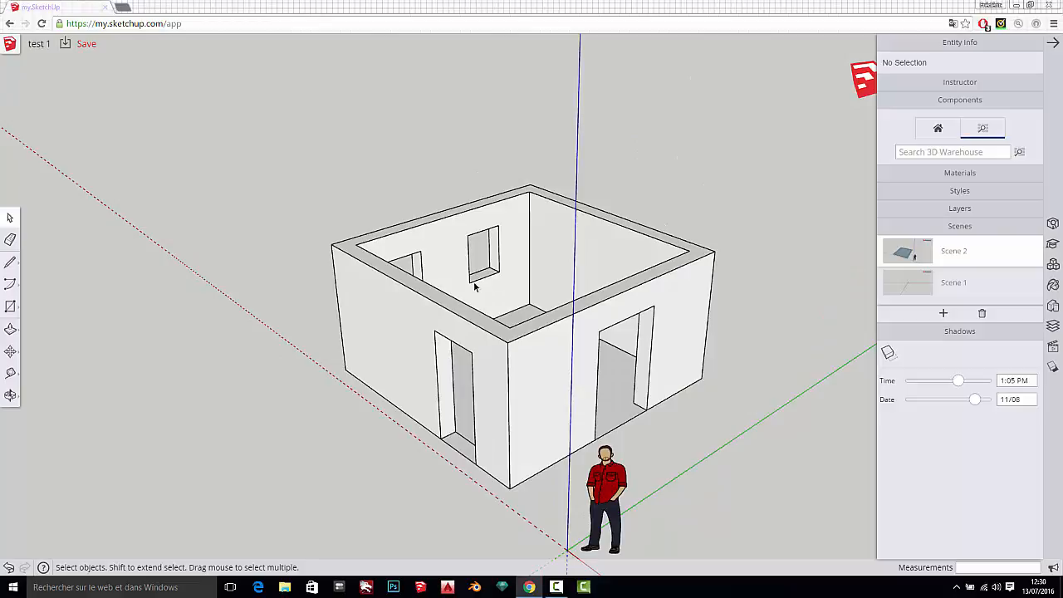
middle_click_drag(511, 261, 509, 229)
scroll(510, 235, "up", 5)
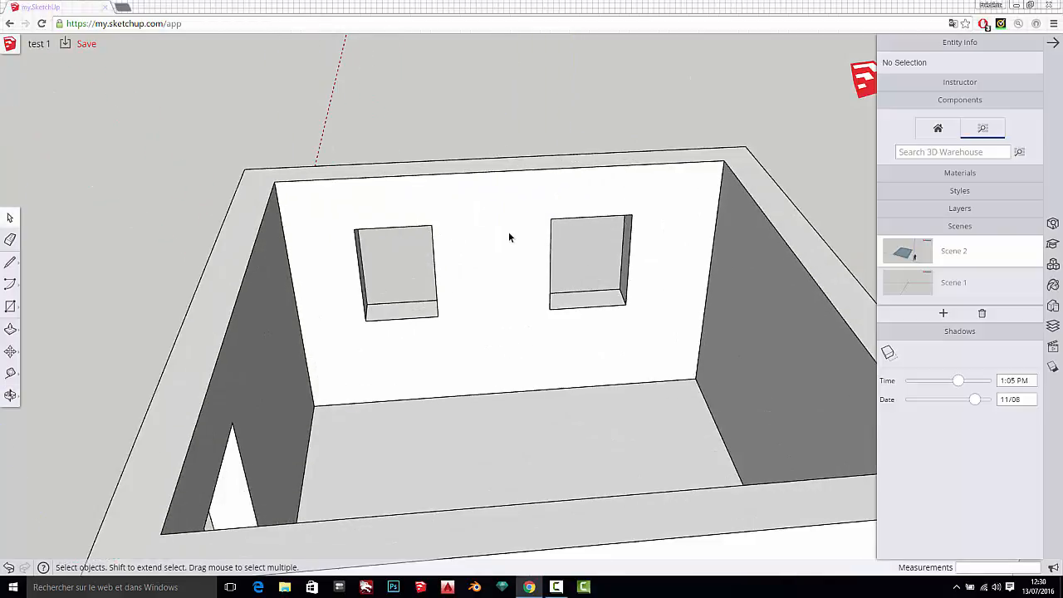
middle_click_drag(525, 311, 522, 263)
scroll(449, 263, "up", 3)
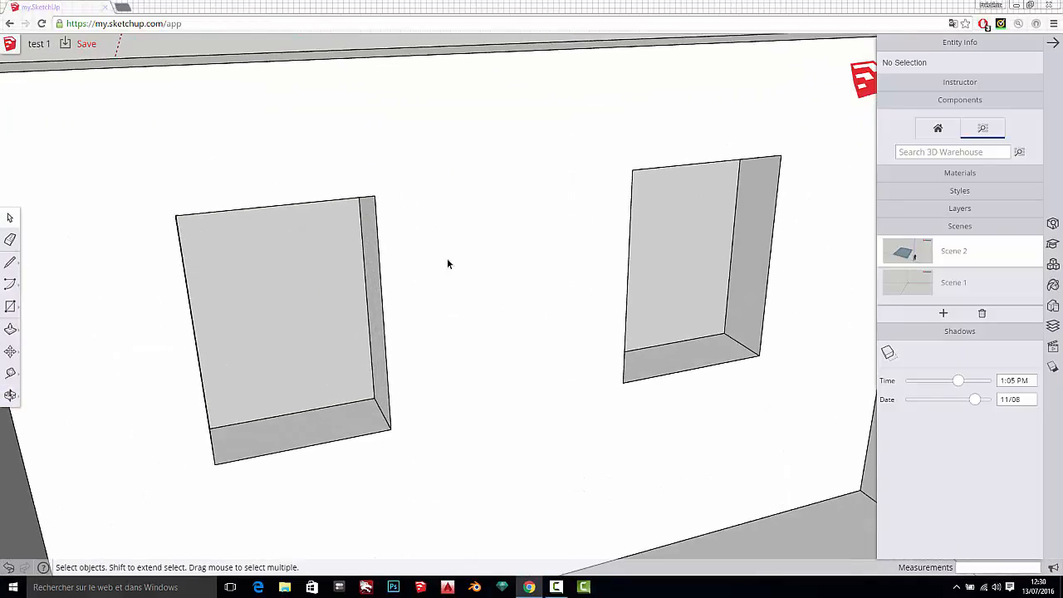
scroll(361, 260, "down", 1)
scroll(361, 260, "up", 2)
middle_click_drag(361, 266, 518, 393)
key("ctrl+s")
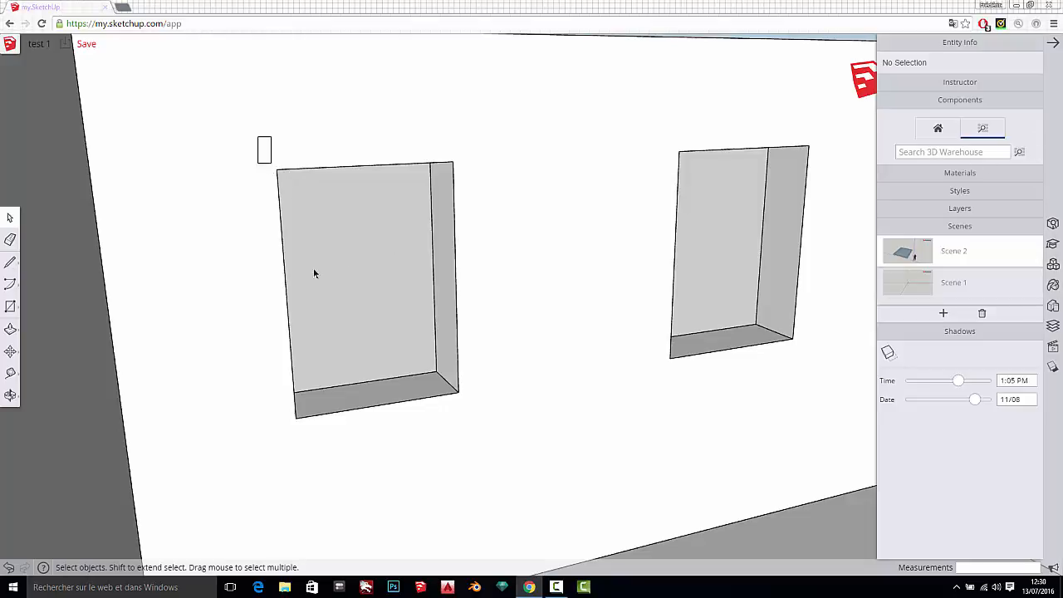
left_click_drag(313, 273, 539, 481)
right_click(444, 360)
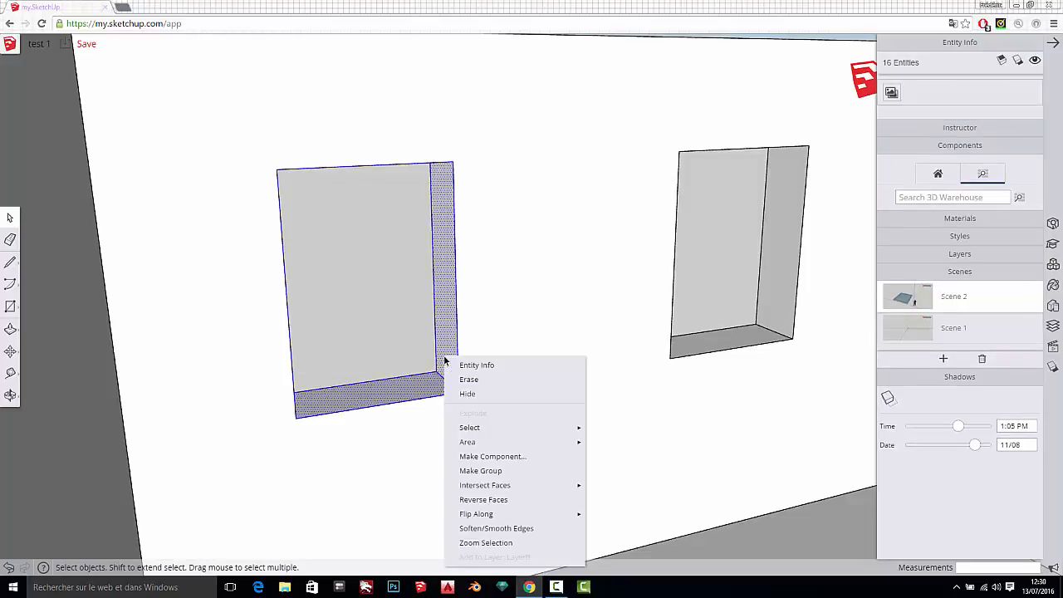
scroll(437, 377, "down", 3)
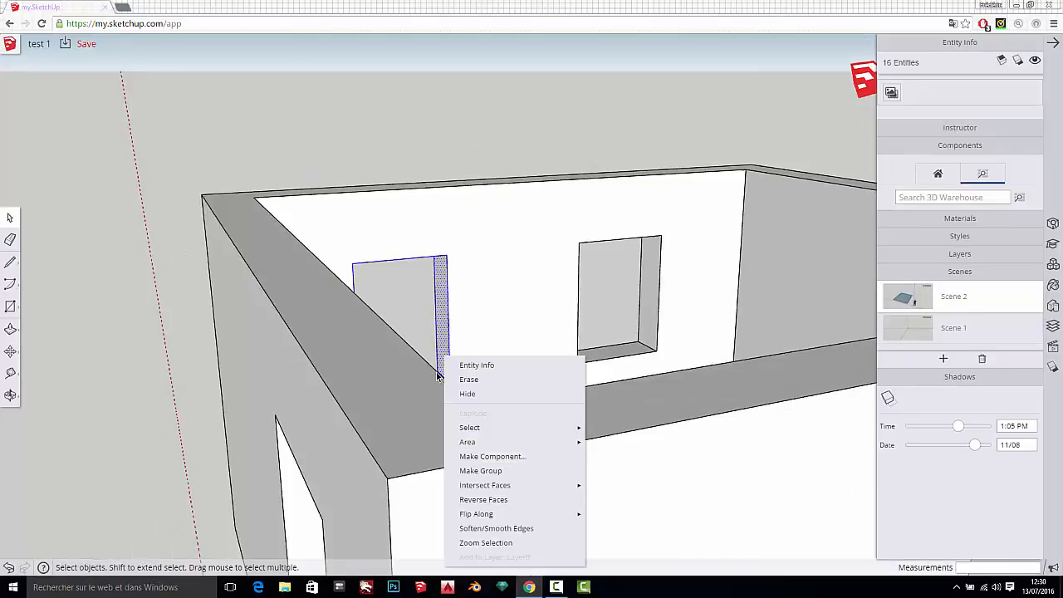
left_click(396, 112)
- Draw a rectangle from corner to opposite corner of the left window opening, flush with the inner wall face
scroll(441, 341, "up", 5)
middle_click_drag(394, 388, 312, 393)
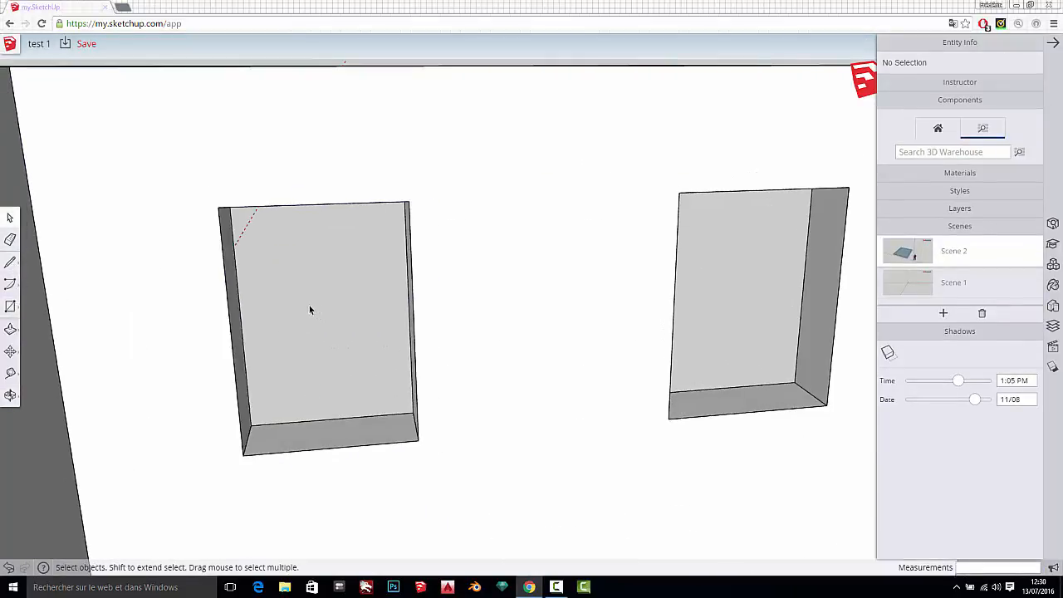
key("r")
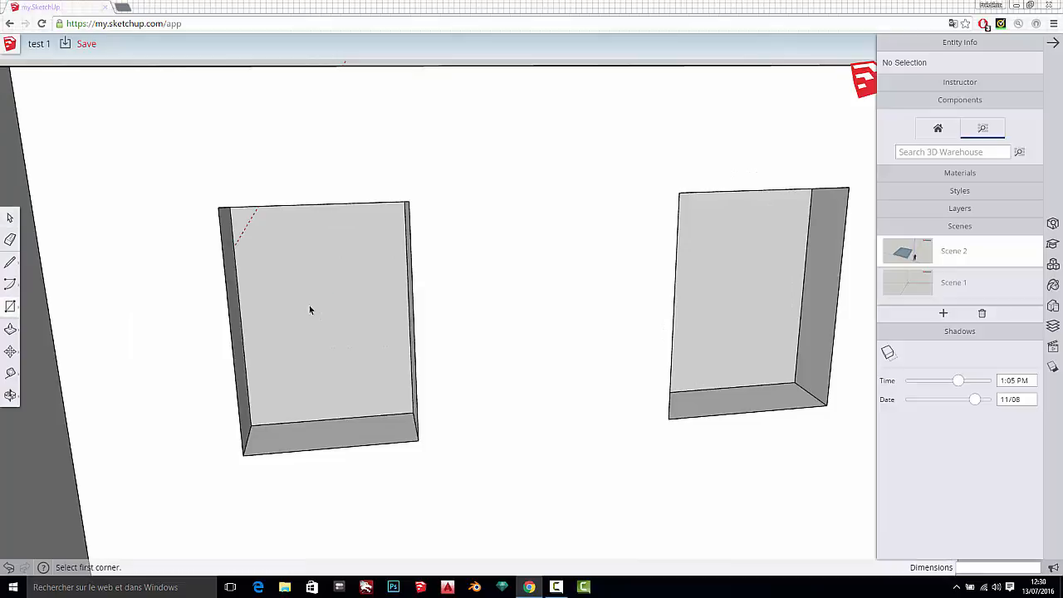
left_click(219, 208)
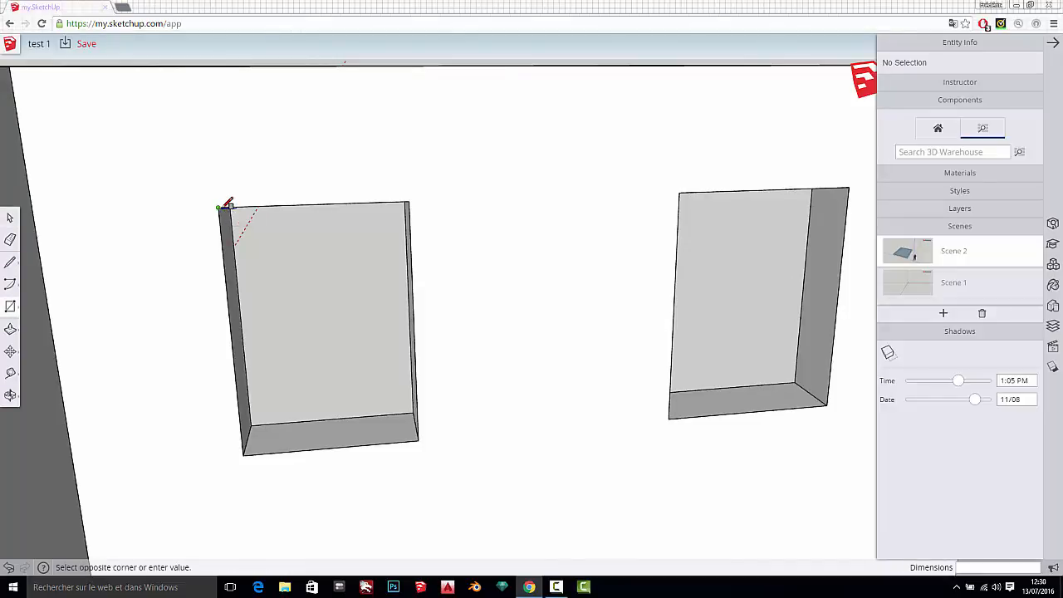
left_click(420, 438)
middle_click_drag(417, 441, 380, 333)
key("space")
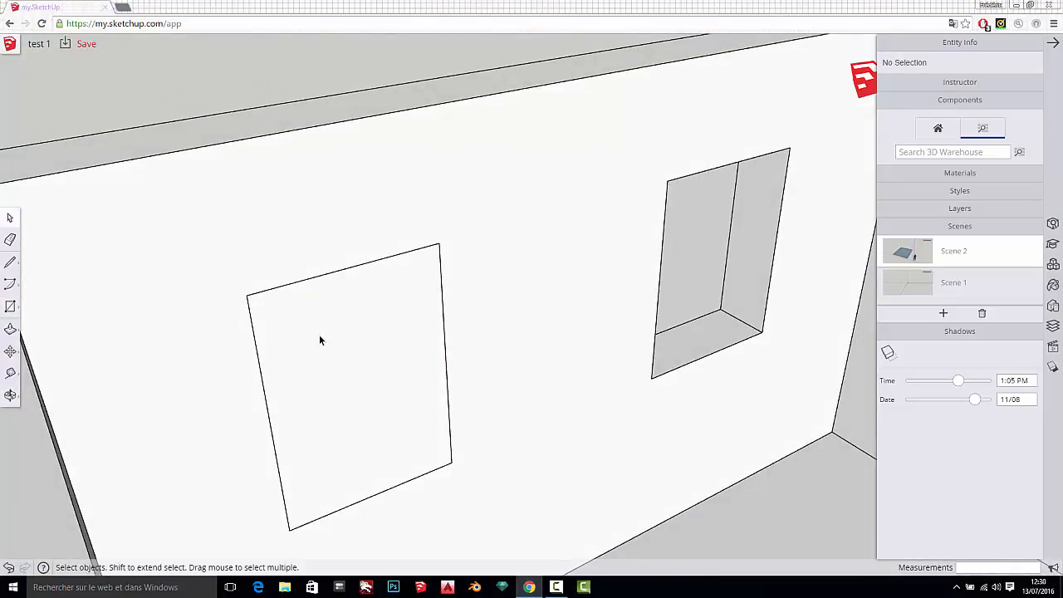
- Make the window rectangle with its edges a component named fenetre, described as "cette fenetre est super chouette"
double_click(319, 335)
middle_click_drag(320, 335, 317, 316)
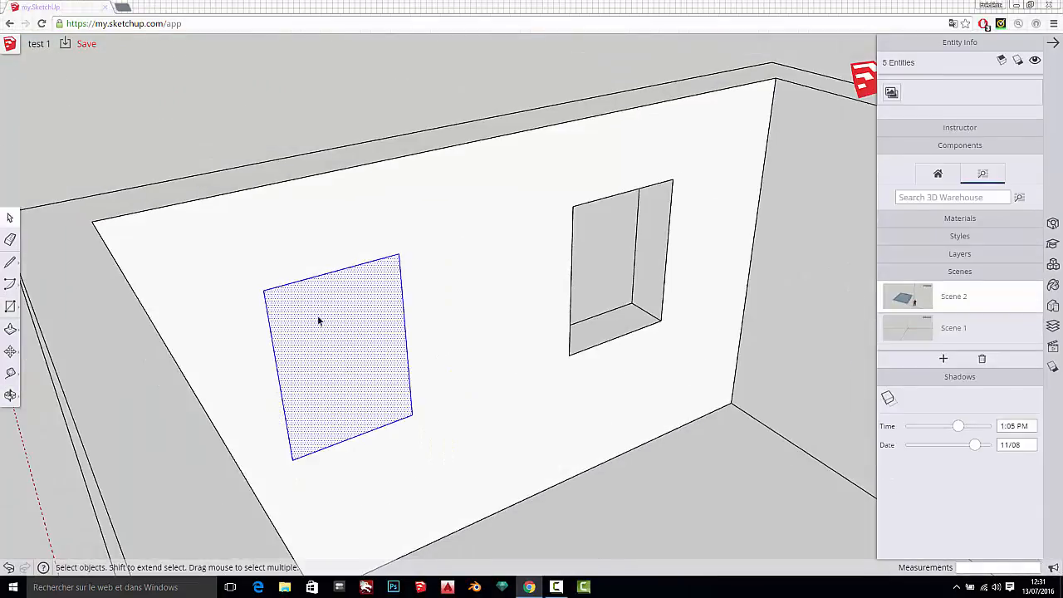
scroll(319, 313, "up", 3)
right_click(322, 300)
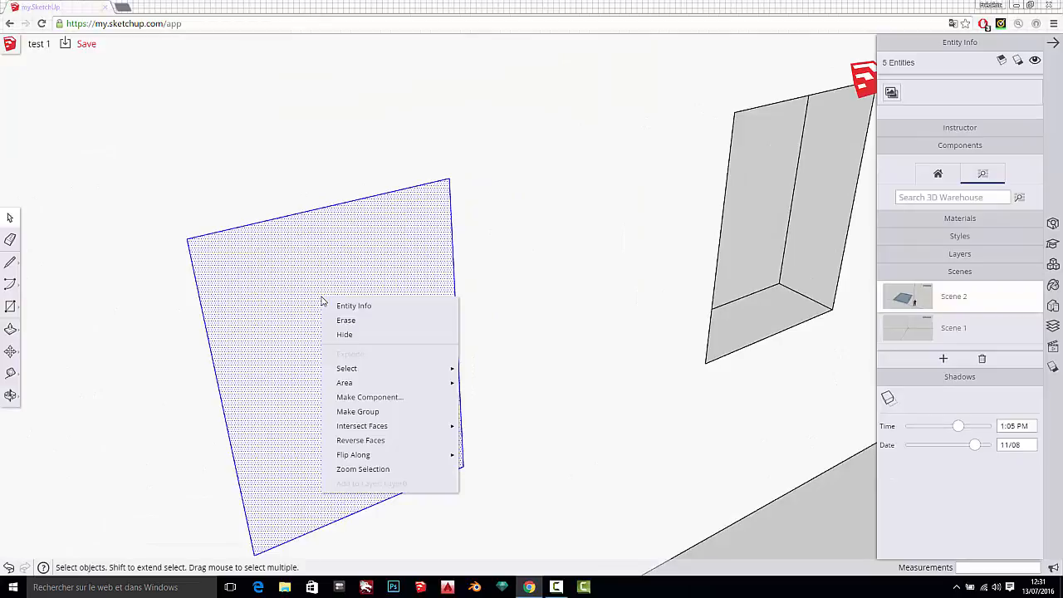
left_click(366, 397)
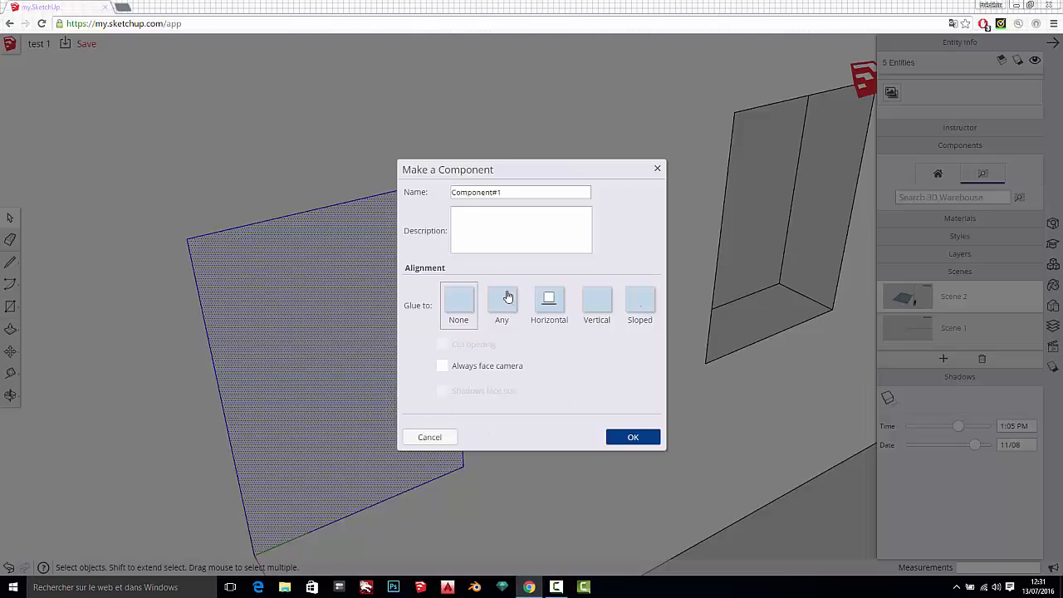
left_click_drag(503, 192, 416, 193)
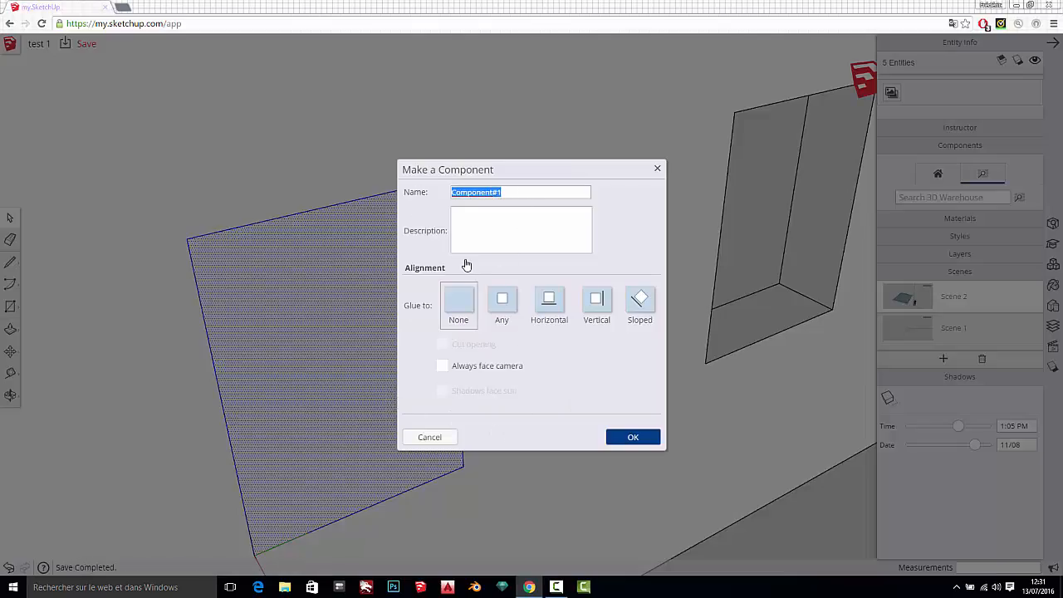
type("fenetre")
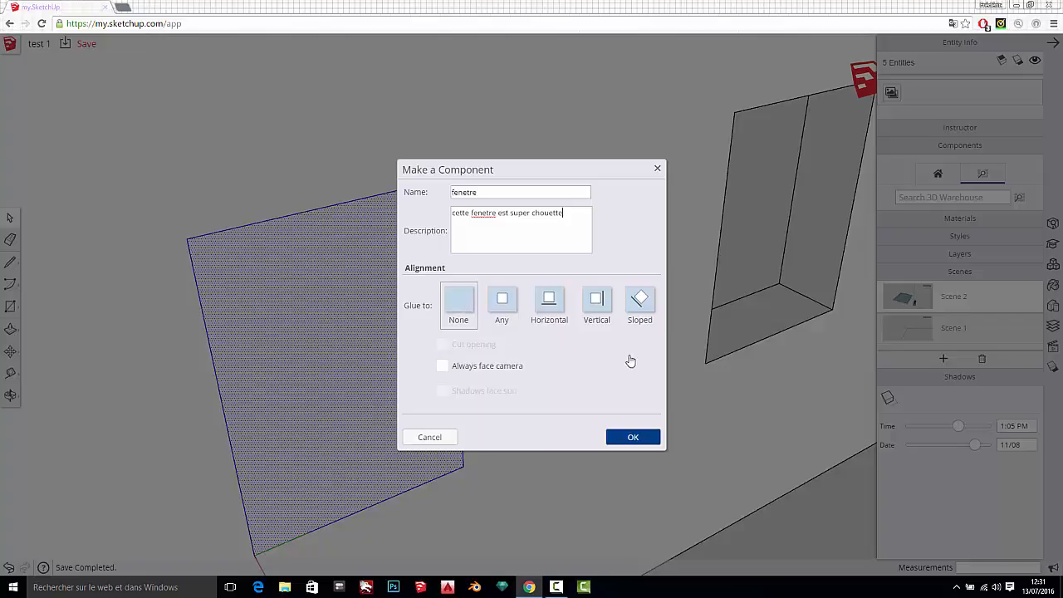
left_click(631, 436)
- Copy the fenetre component to the right window opening, matching its lower-left corner
scroll(422, 382, "down", 5)
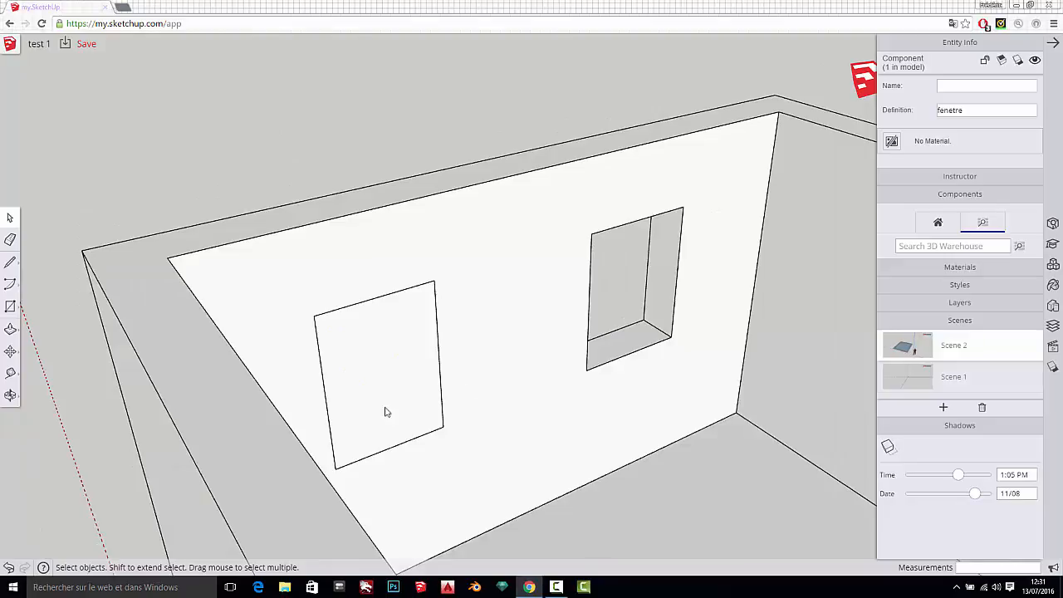
middle_click_drag(385, 412, 299, 429)
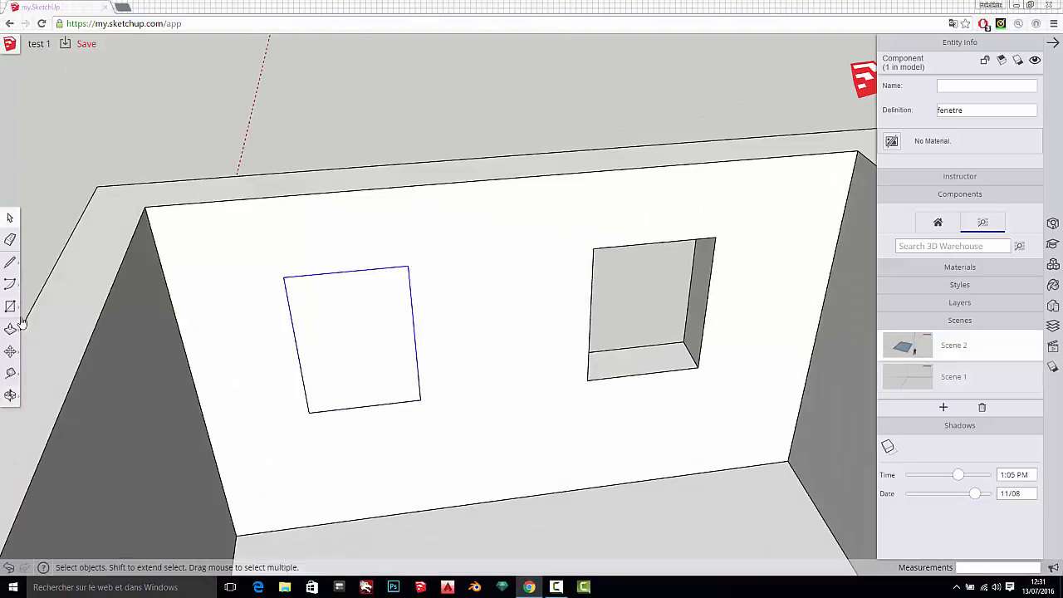
left_click(10, 351)
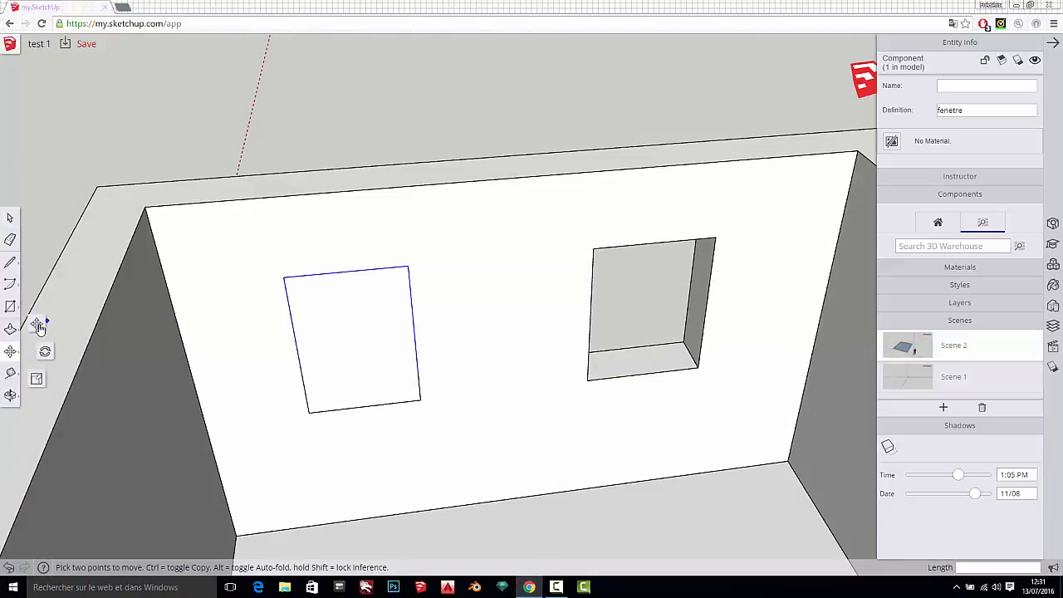
left_click(39, 326)
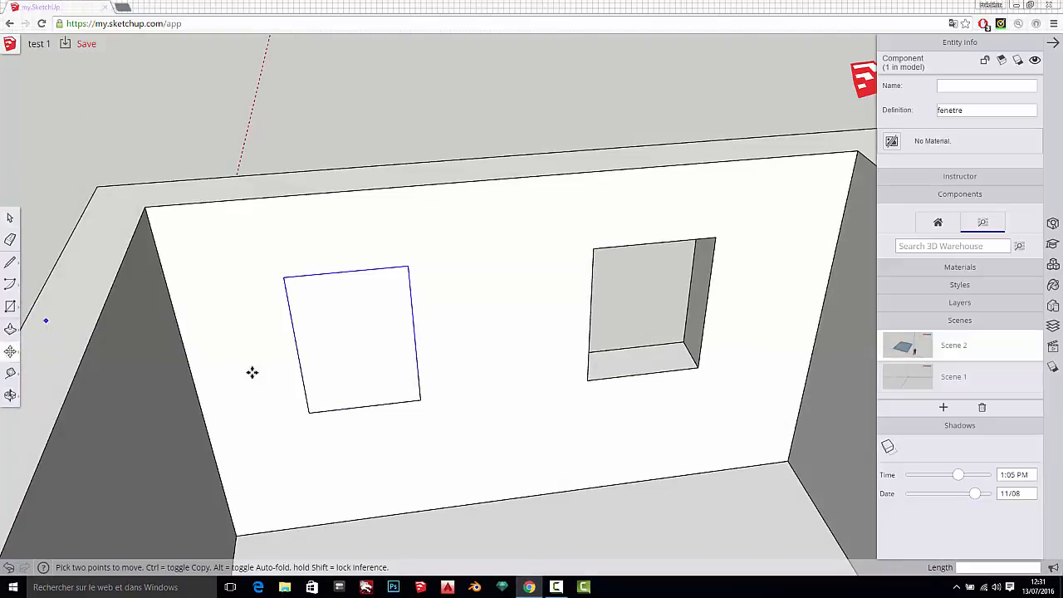
key("ctrl")
left_click(308, 413)
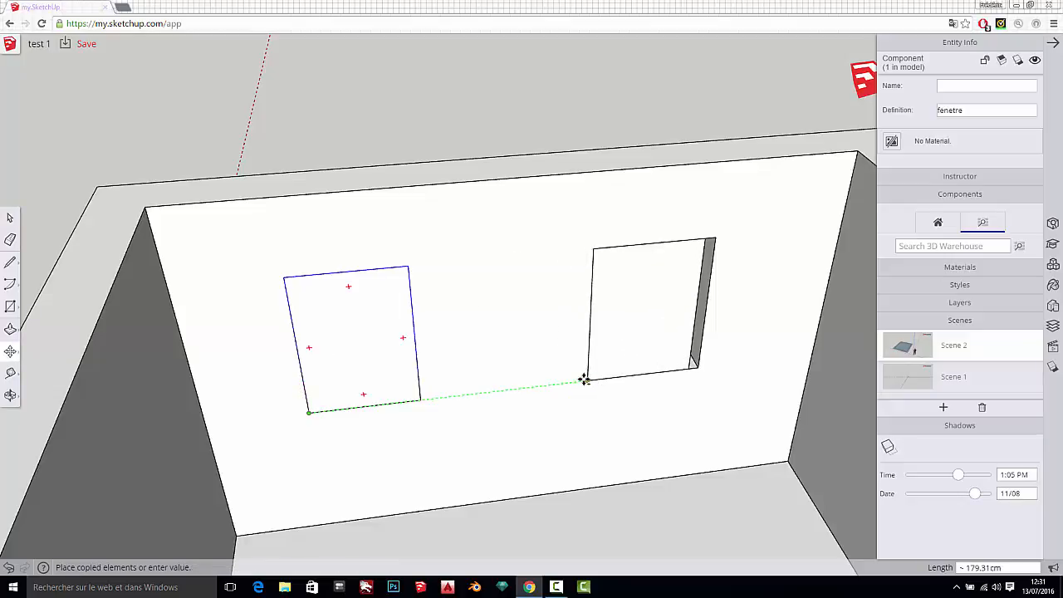
left_click(587, 379)
- Scale the copied fenetre component in width so it fills the right window opening
middle_click_drag(332, 357, 398, 368)
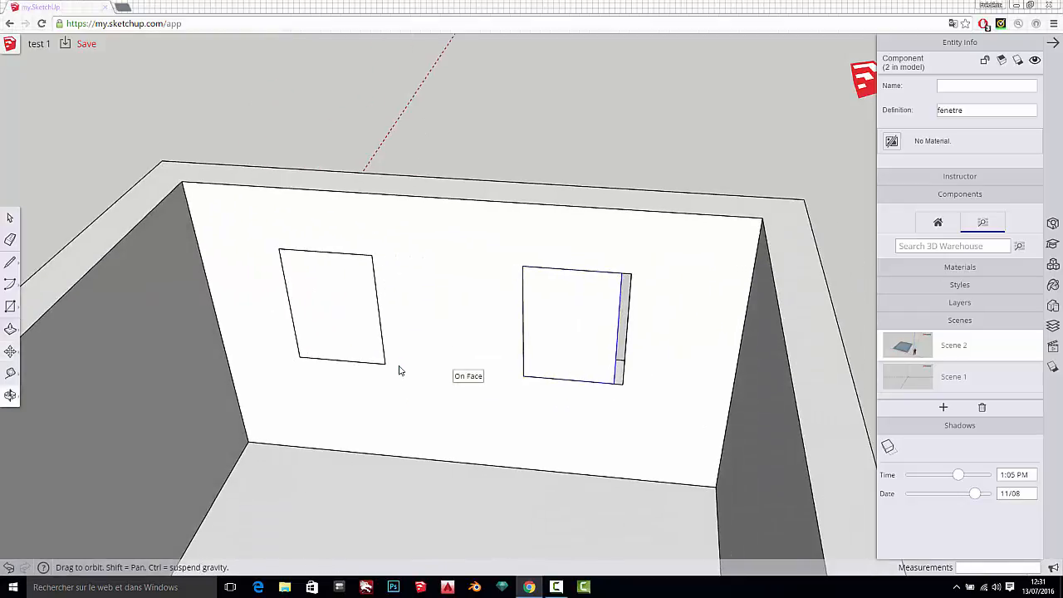
scroll(598, 307, "up", 5)
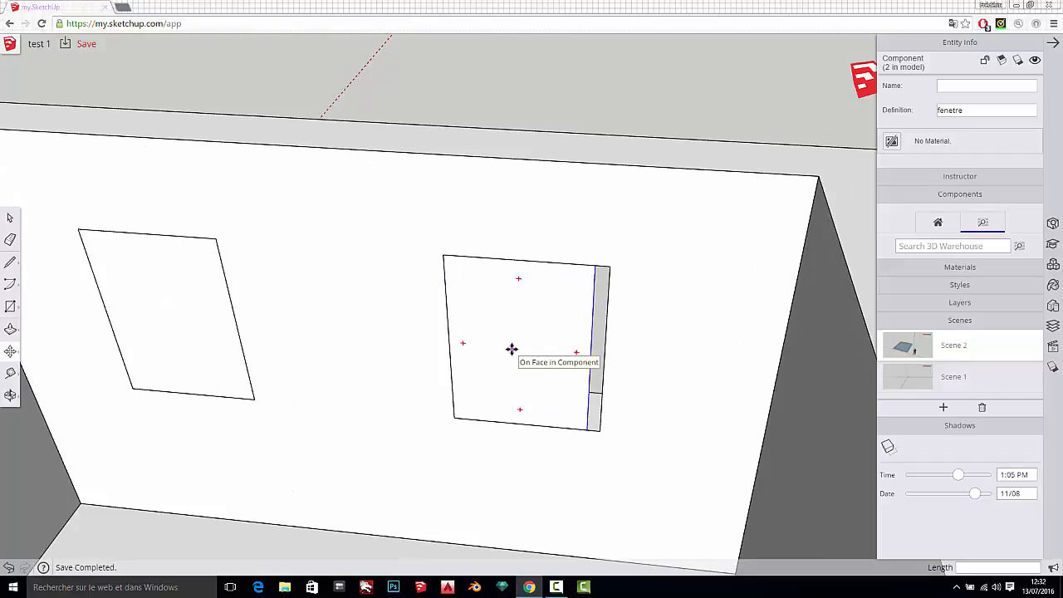
key("s")
left_click_drag(590, 353, 605, 354)
scroll(593, 391, "down", 5)
key("space")
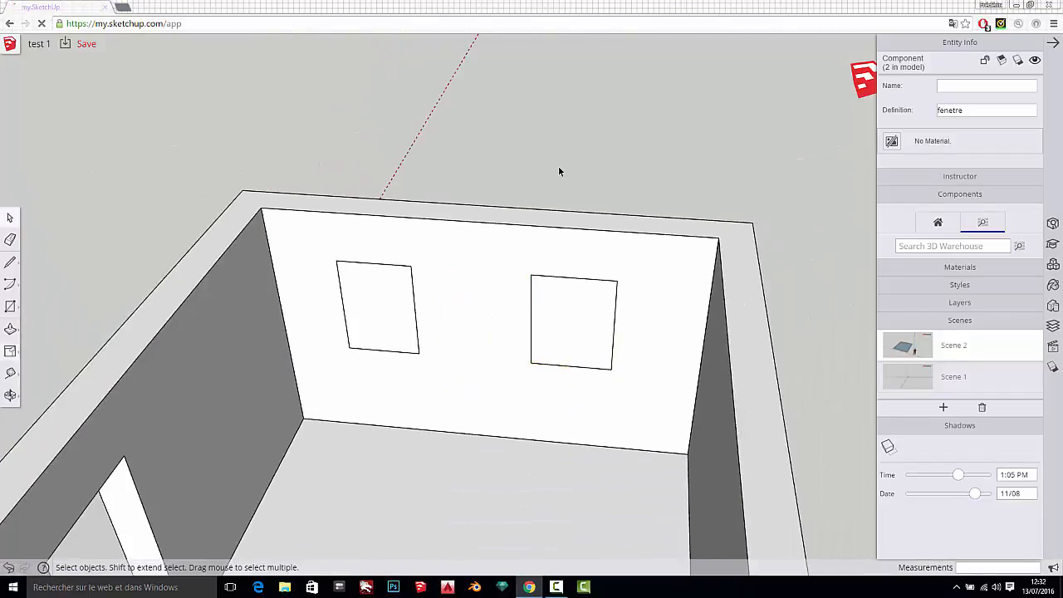
left_click(557, 165)
- Open the left fenetre component for editing and offset its face outline inward by 3 cm
middle_click_drag(493, 371, 574, 282)
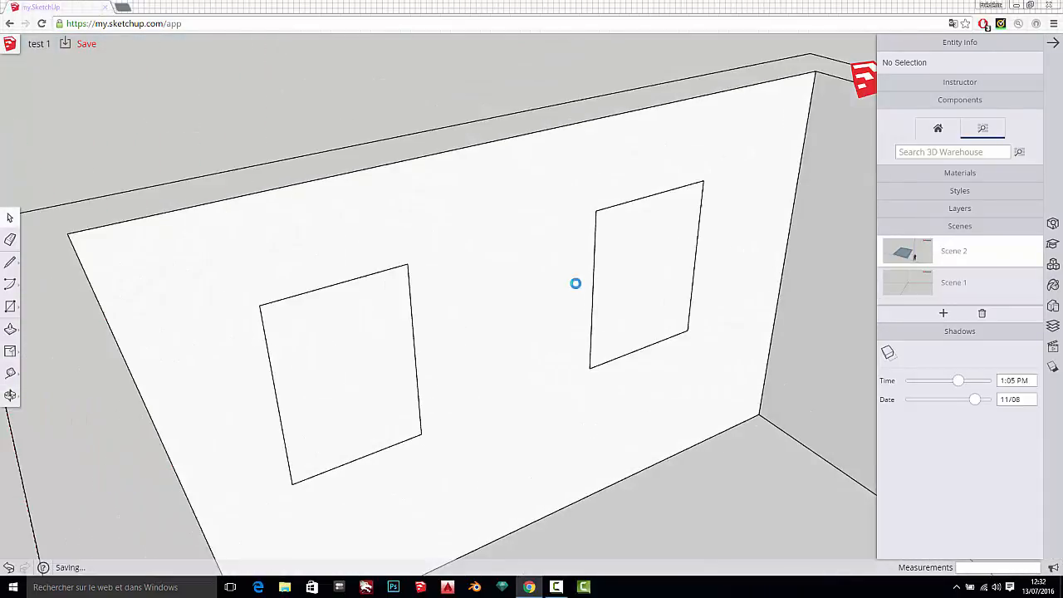
left_click(342, 381)
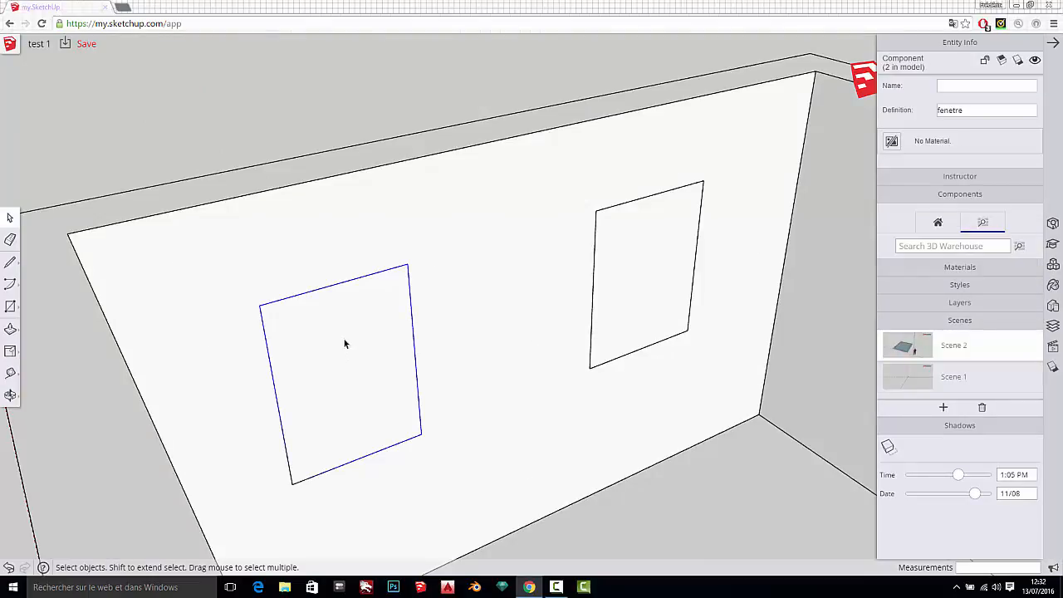
double_click(342, 349)
scroll(322, 358, "up", 3)
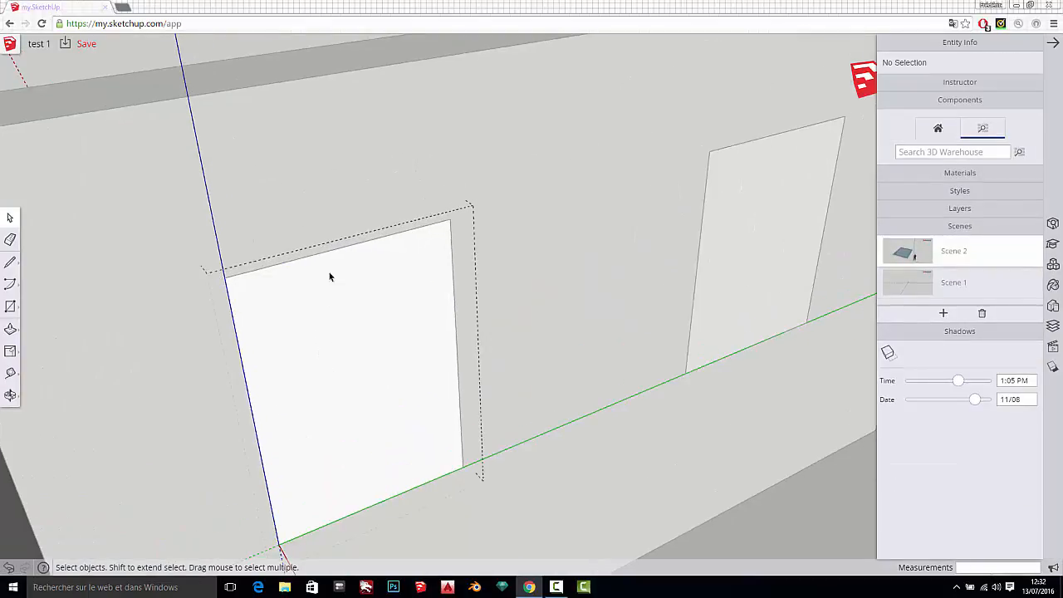
scroll(329, 275, "down", 1)
scroll(328, 396, "up", 2)
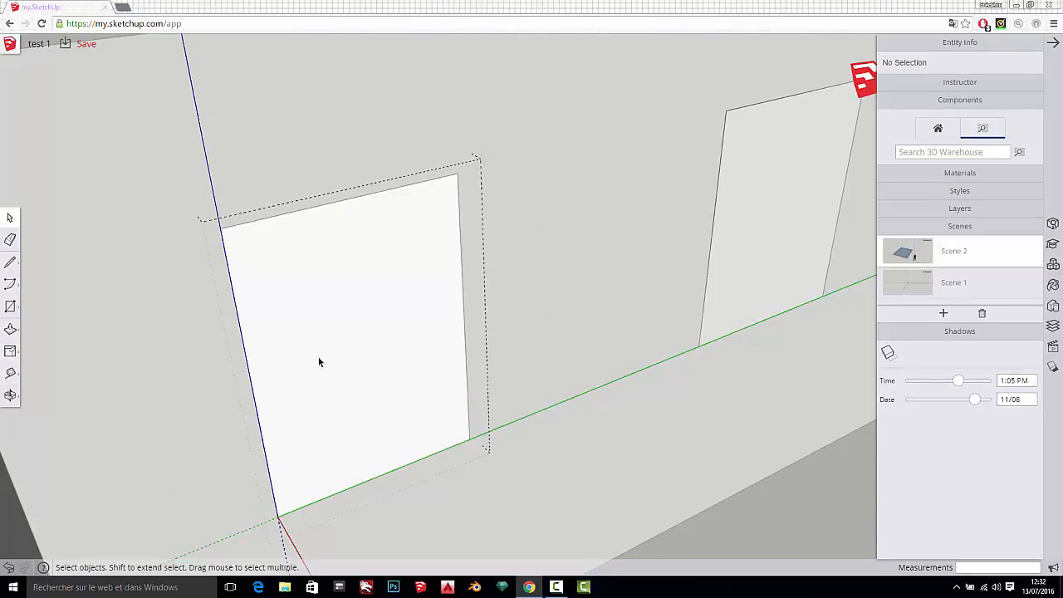
key("f")
left_click(293, 362)
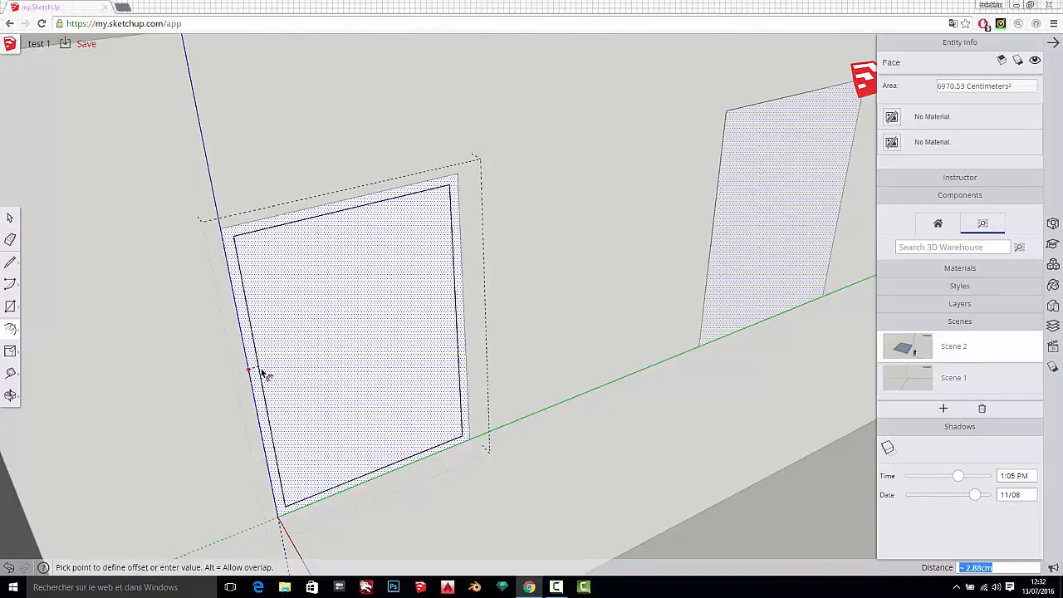
left_click(262, 372)
type("3")
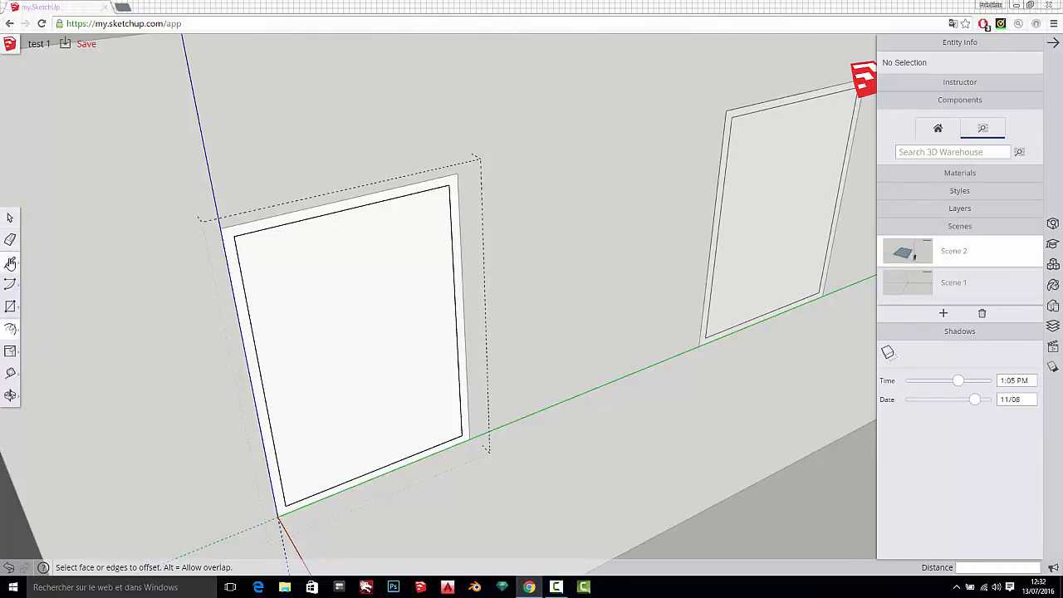
- Draw a line between the midpoints of the inner outline's upper and lower edges to divide the window into two sashes
left_click(10, 263)
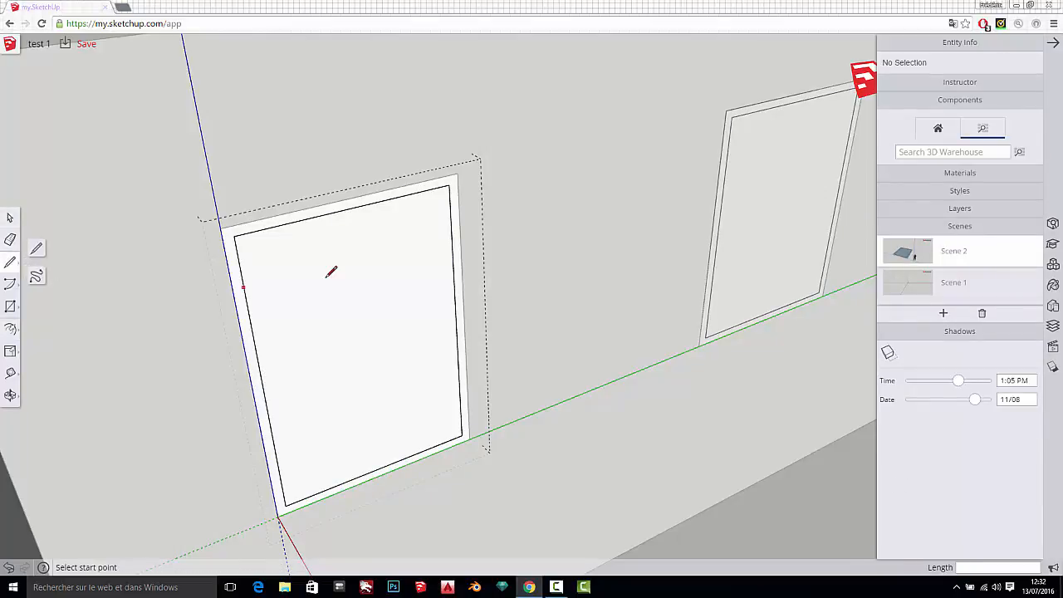
left_click(348, 208)
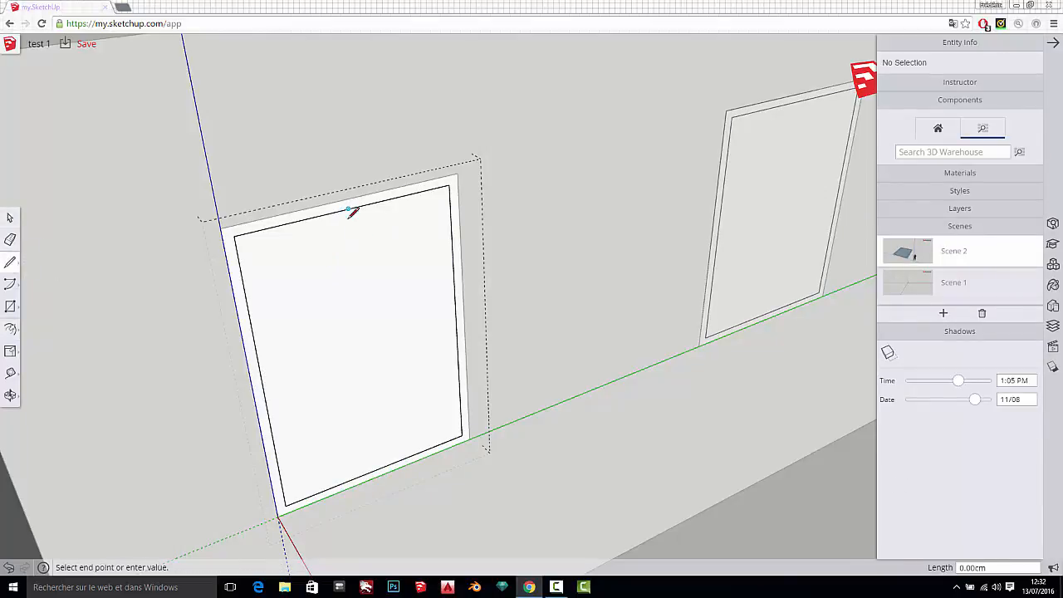
left_click(380, 467)
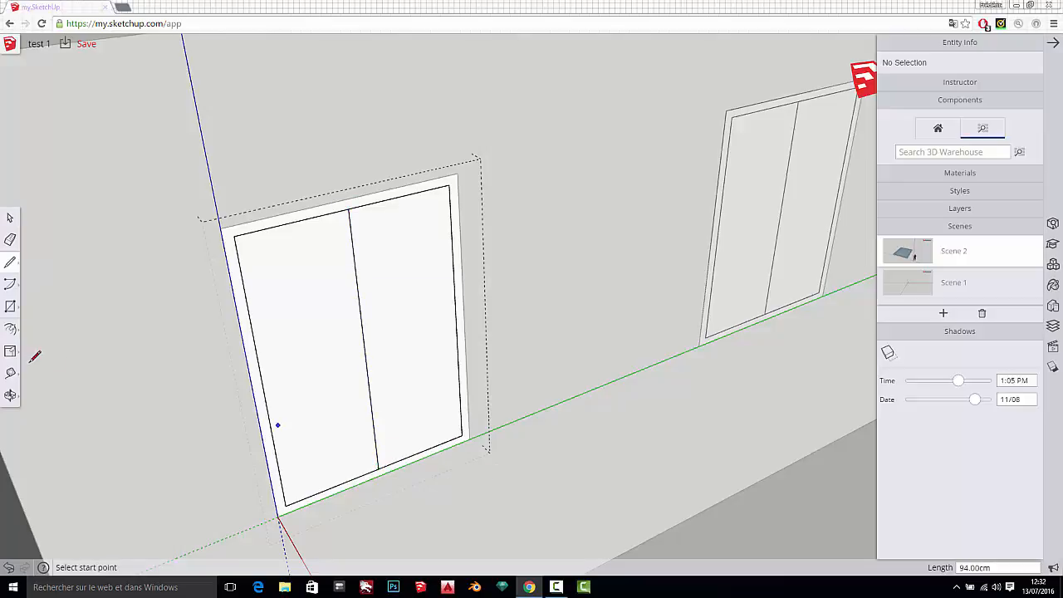
- Offset the outline of the left sash inward and repeat the same offset on the right sash
key("f")
left_click(269, 351)
left_click(270, 347)
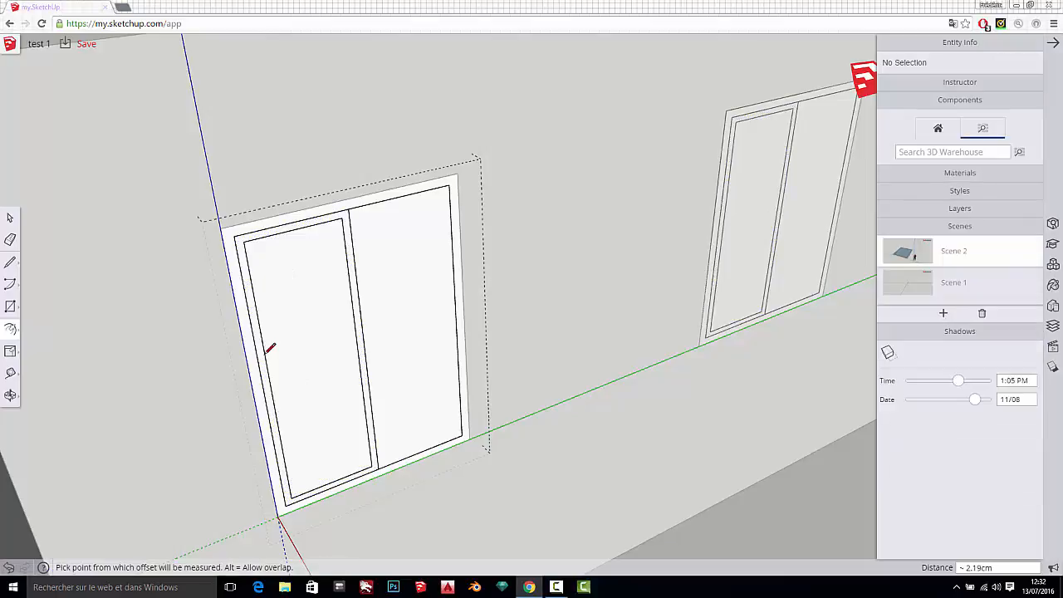
left_click(387, 324)
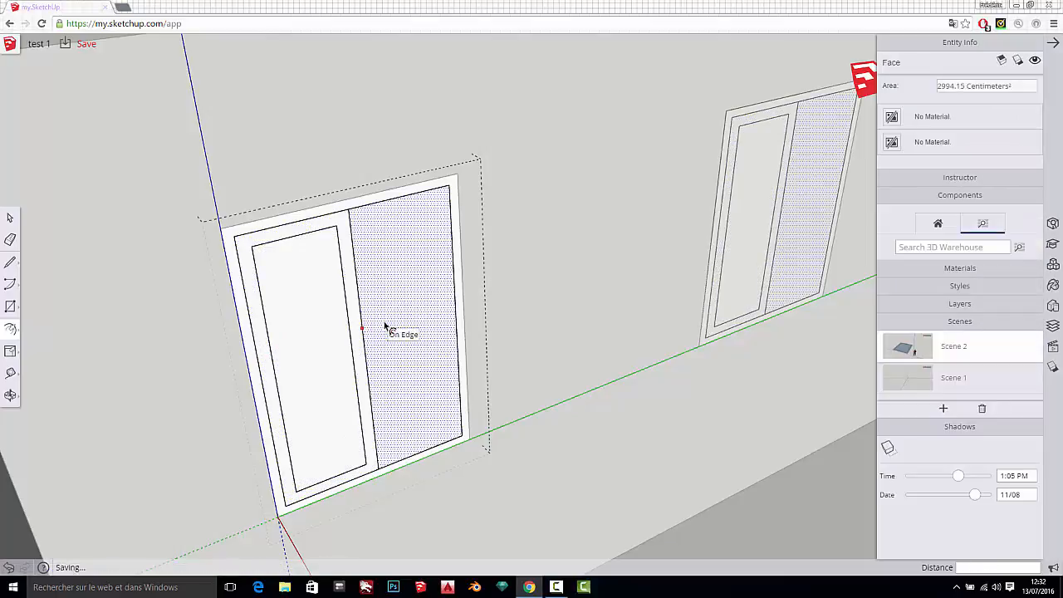
double_click(387, 327)
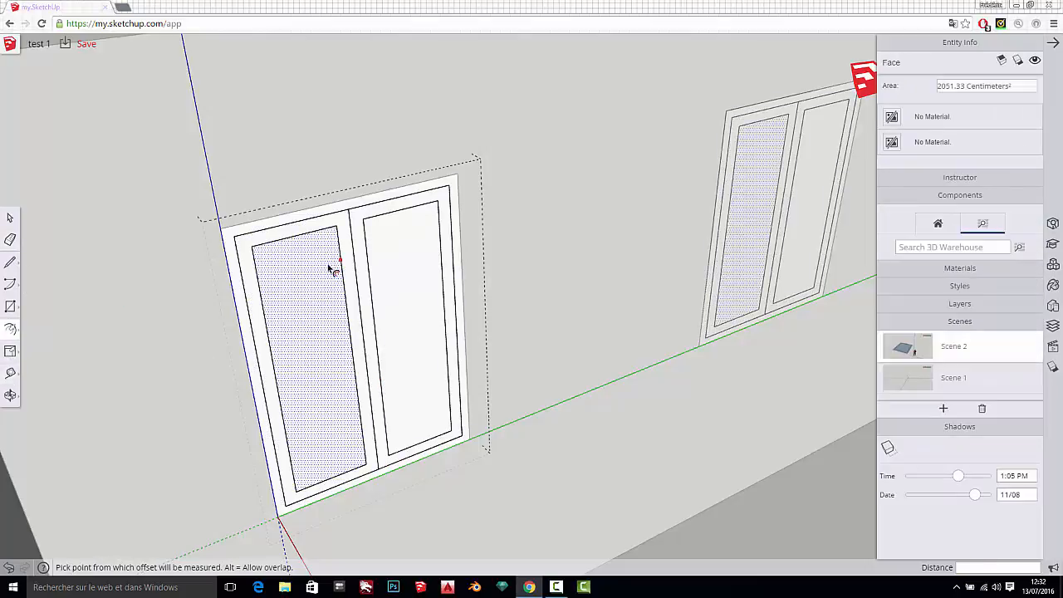
- Extrude the left sash's frame face slightly outward with Push/Pull
key("p")
middle_click_drag(307, 286, 409, 279)
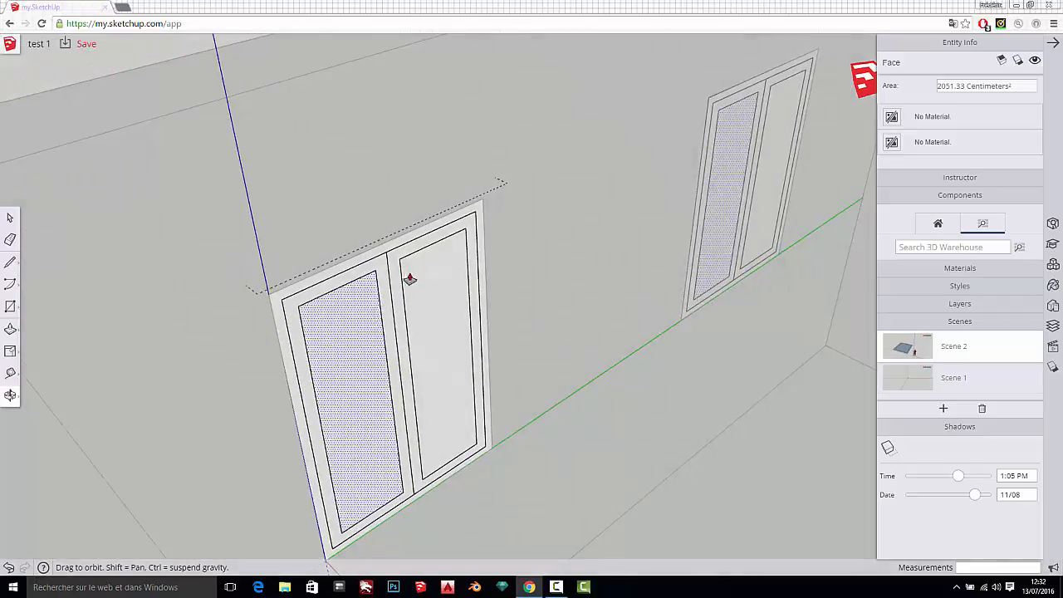
scroll(365, 268, "up", 5)
key("space")
left_click(374, 262)
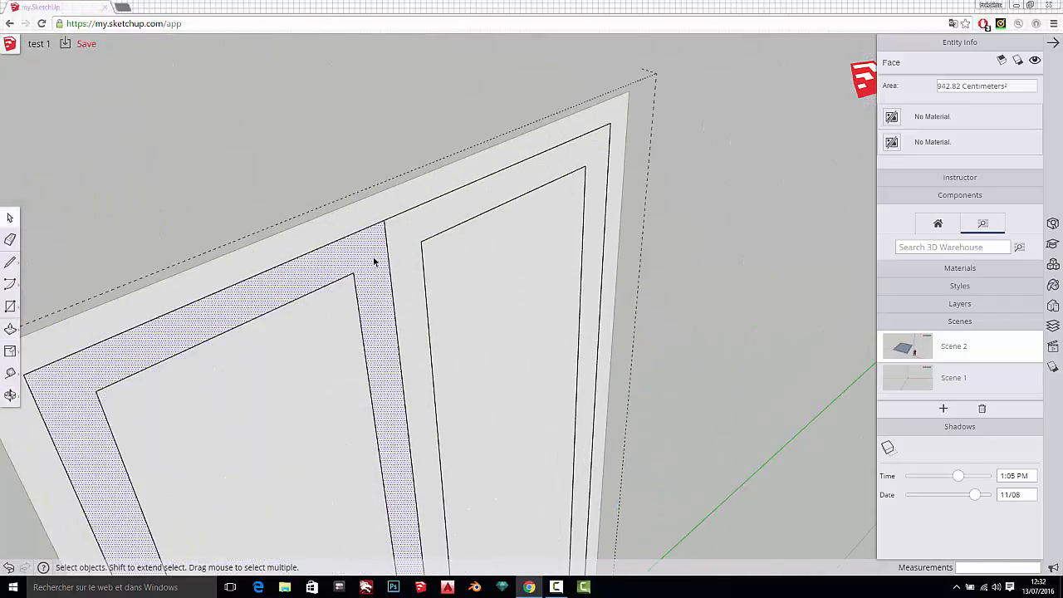
key("p")
left_click(373, 262)
left_click(375, 265)
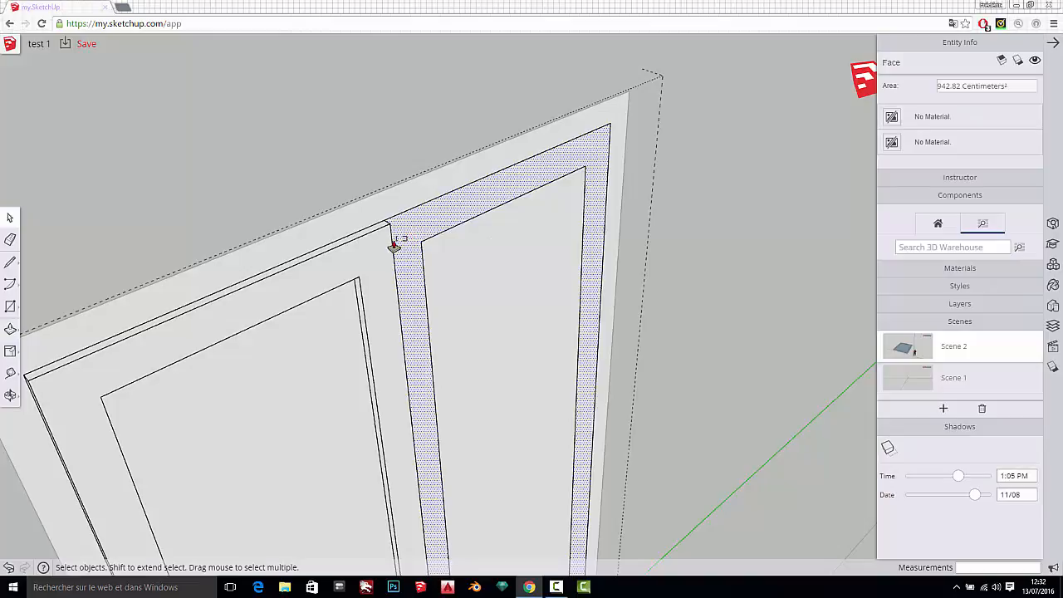
- Try to extrude the right sash's frame face with Push/Pull
left_click_drag(401, 231, 485, 254)
left_click(423, 227)
scroll(418, 297, "down", 3)
scroll(418, 296, "down", 3)
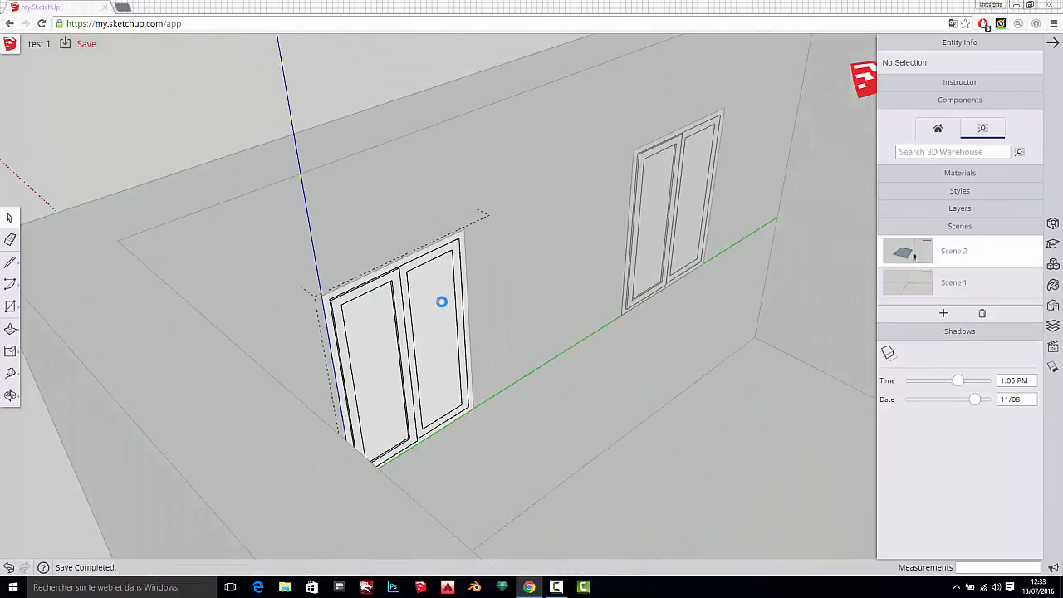
middle_click_drag(441, 302, 379, 316)
scroll(381, 293, "up", 3)
scroll(374, 281, "down", 3)
scroll(313, 112, "down", 5)
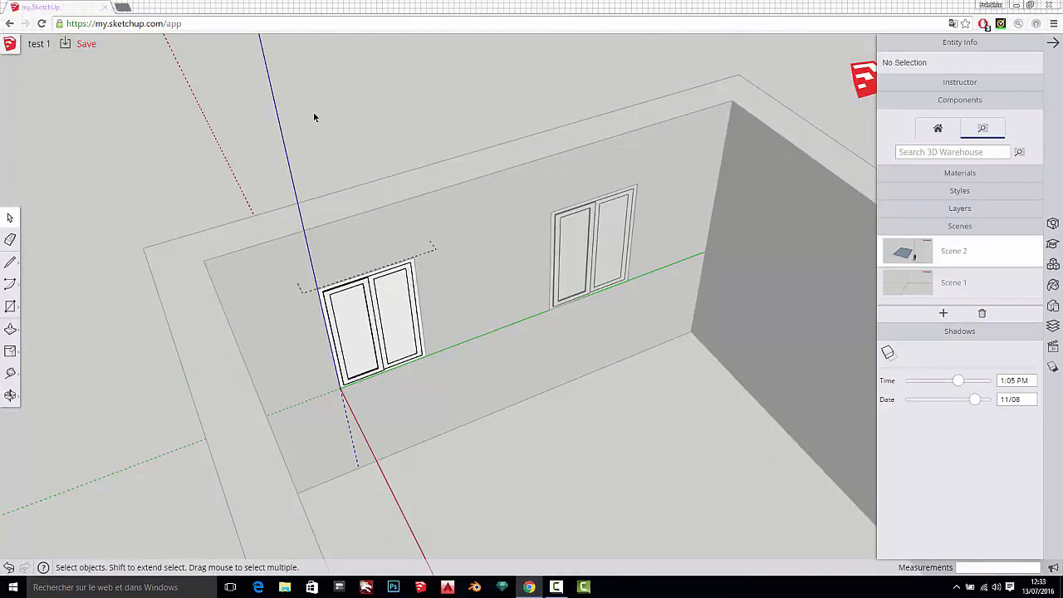
- Reopen the left fenetre component and extrude the right sash's frame face to the same depth as the left sash
scroll(384, 310, "up", 8)
double_click(361, 221)
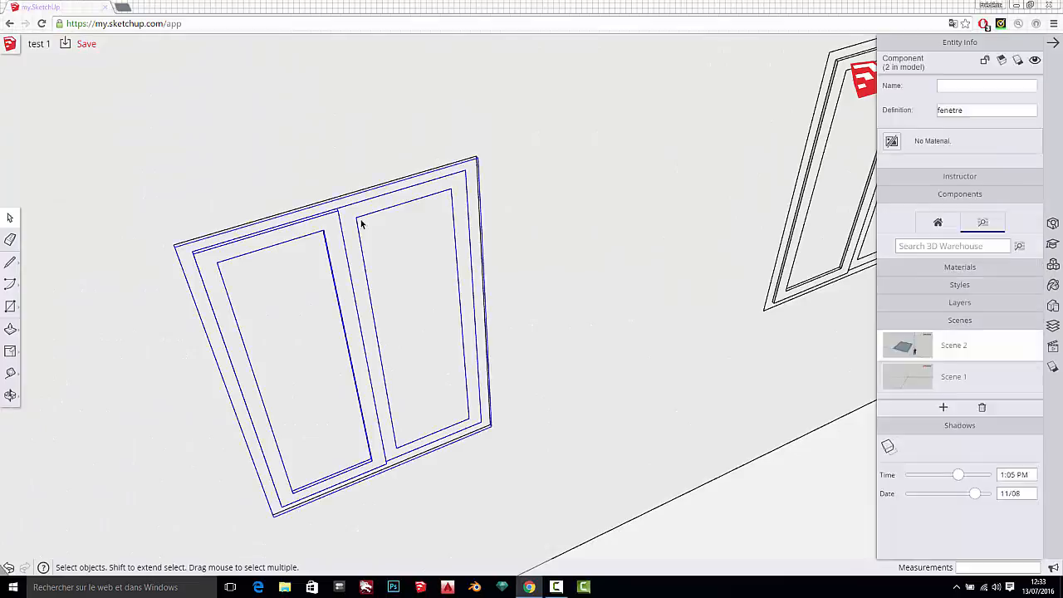
middle_click_drag(384, 267, 313, 143)
scroll(313, 143, "up", 4)
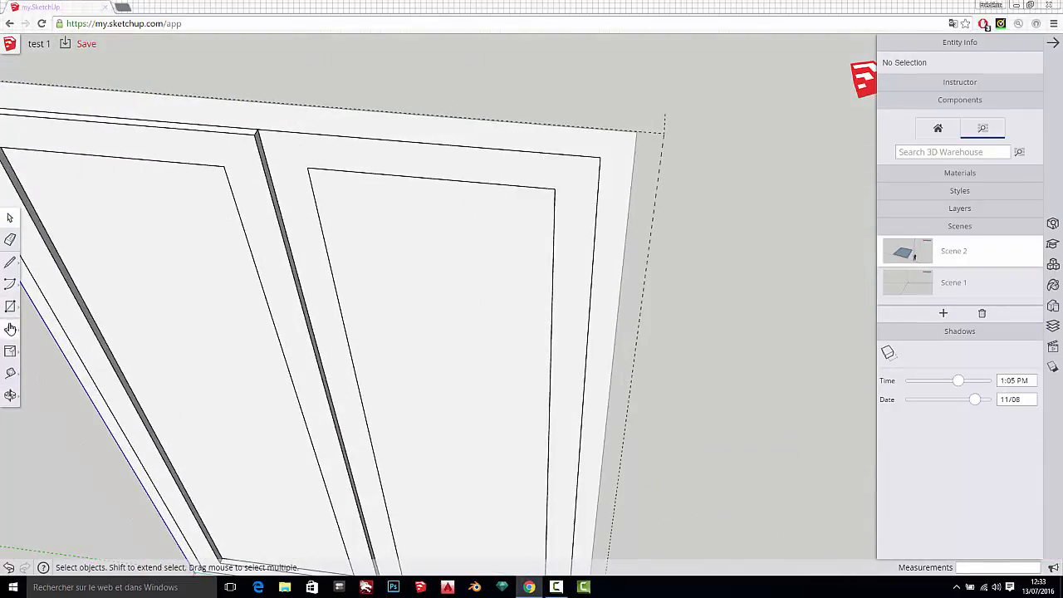
left_click(10, 329)
left_click(272, 159)
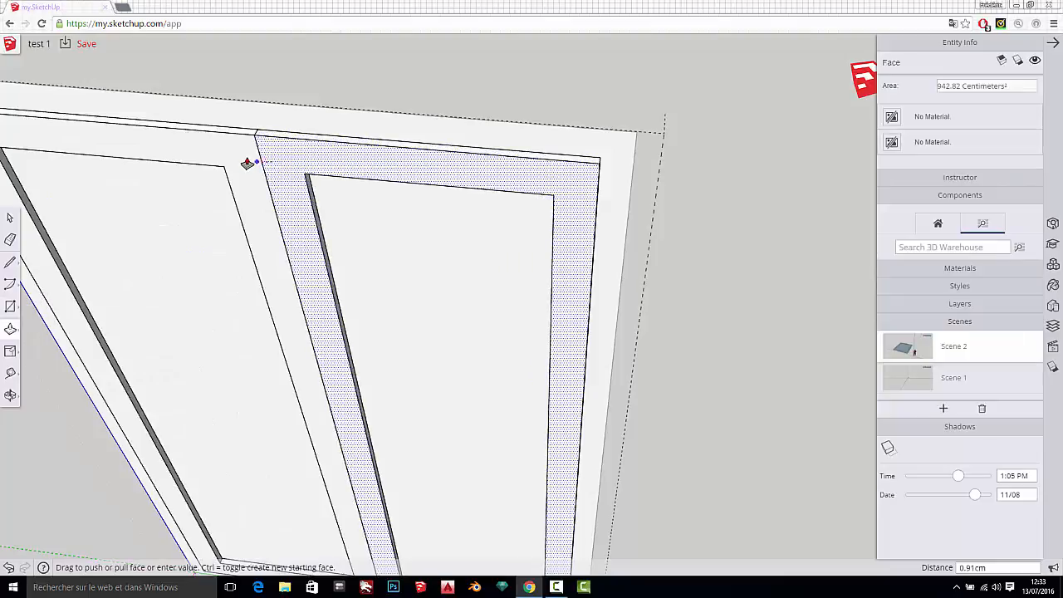
left_click(251, 161)
scroll(324, 166, "down", 6)
key("space")
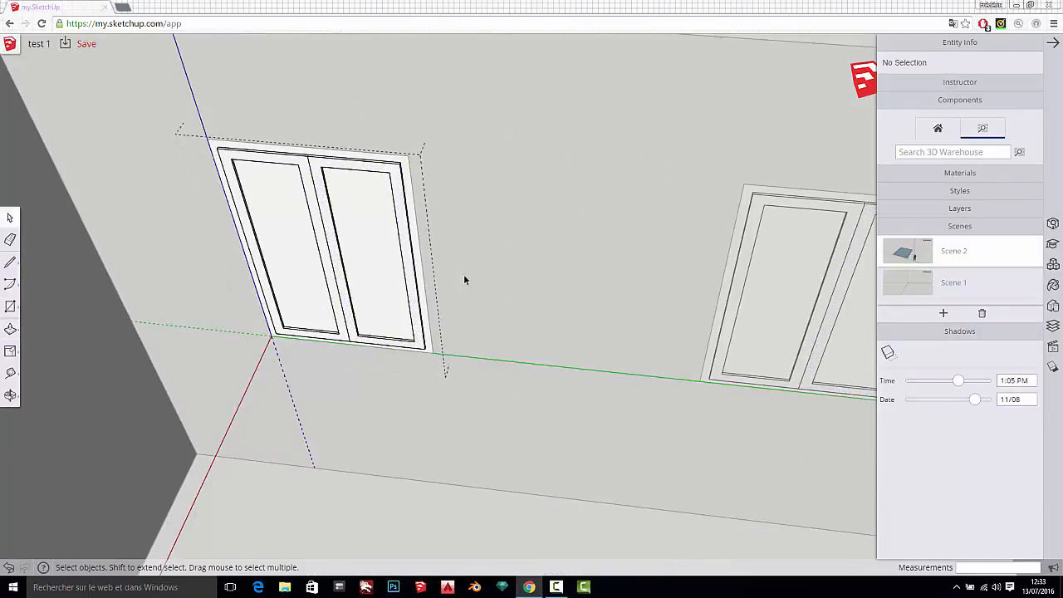
- Reopen the left fenetre component for editing with both sashes in view
scroll(463, 274, "down", 6)
scroll(376, 325, "up", 3)
middle_click_drag(376, 325, 456, 275)
scroll(456, 275, "up", 3)
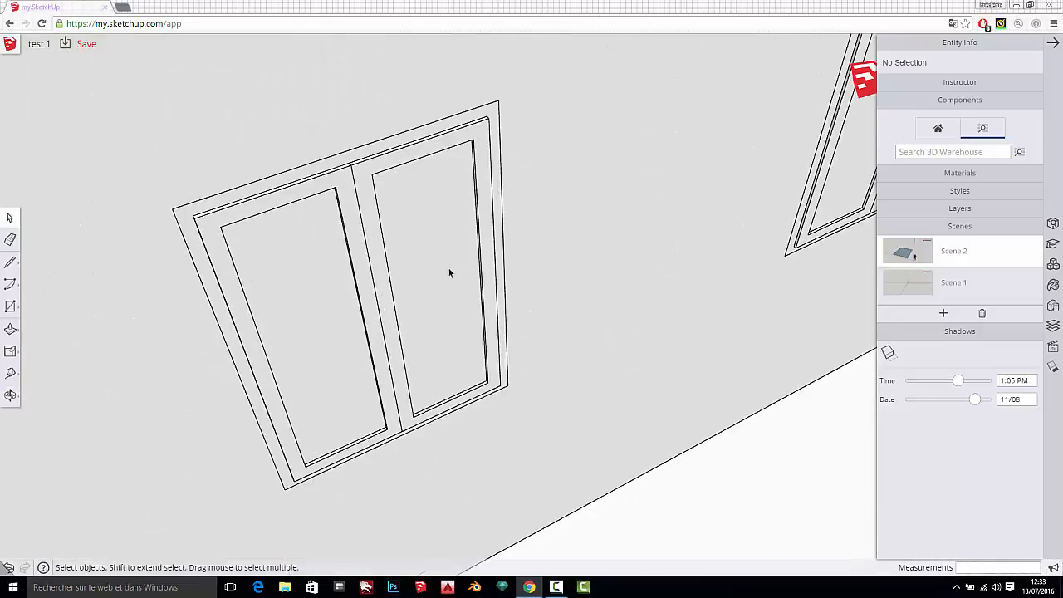
middle_click_drag(425, 223, 454, 239)
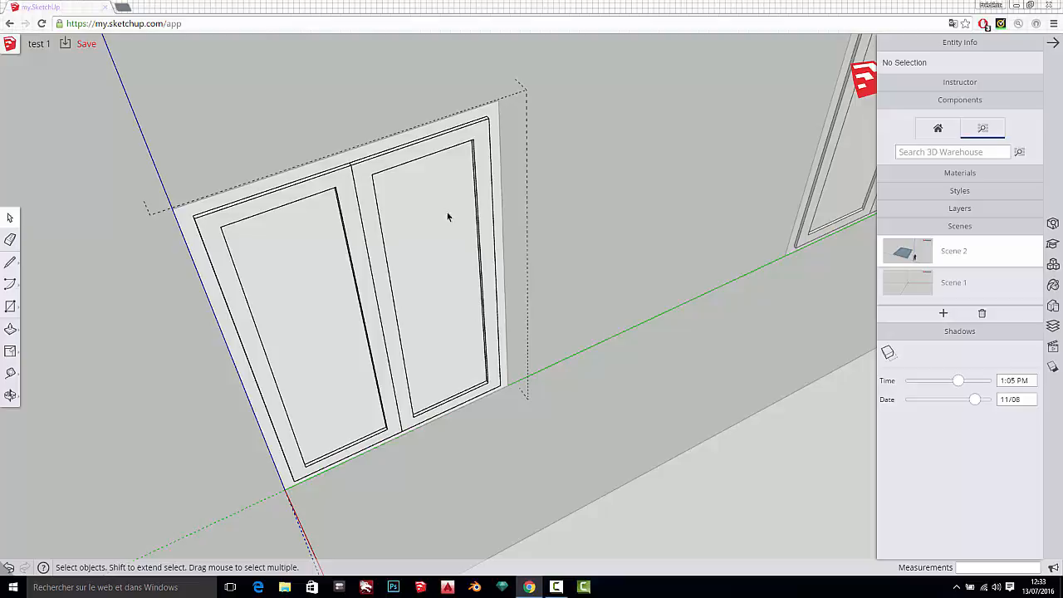
- Paint the panes of both sashes with the translucent blue material from the Glass and Mirrors collection
left_click(963, 226)
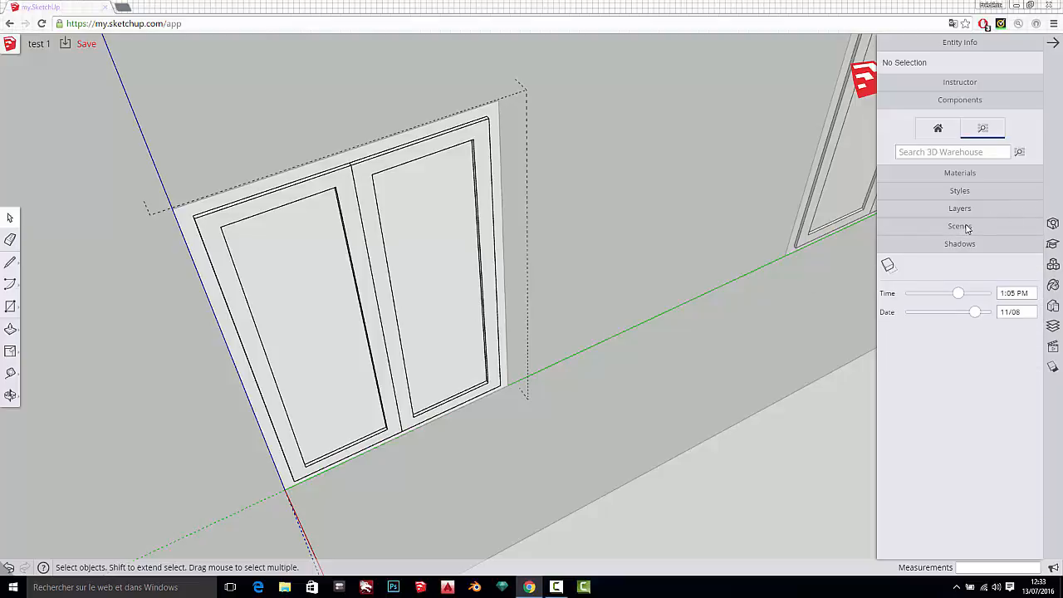
left_click(964, 174)
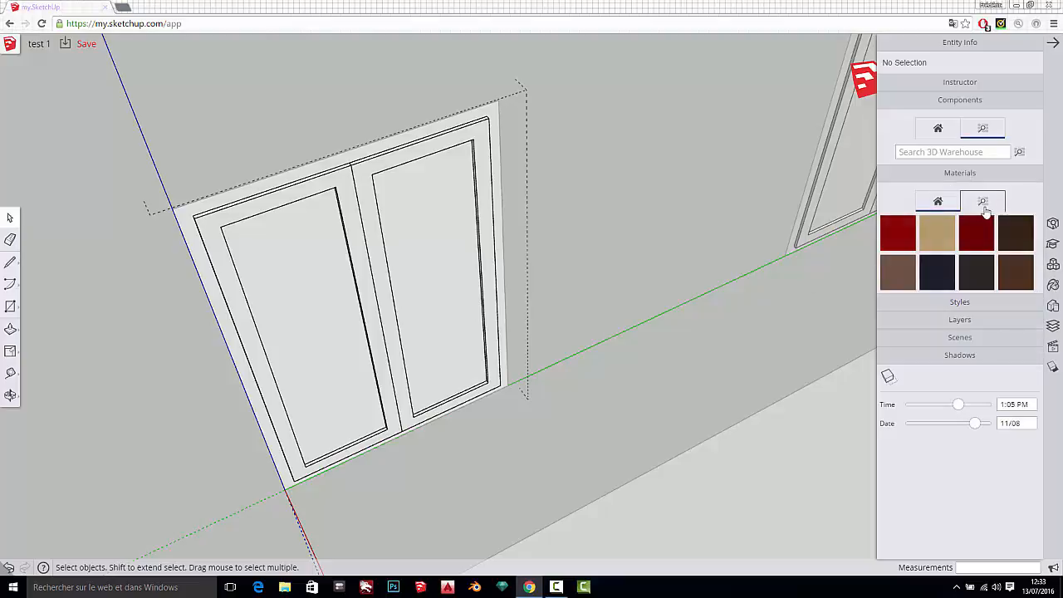
left_click(985, 204)
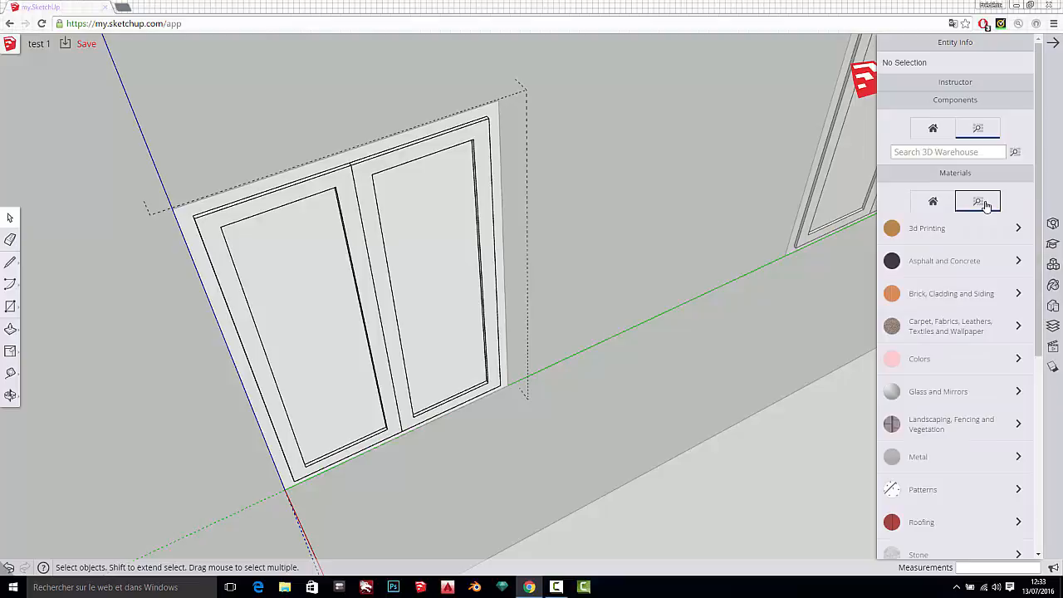
left_click(965, 399)
left_click(902, 474)
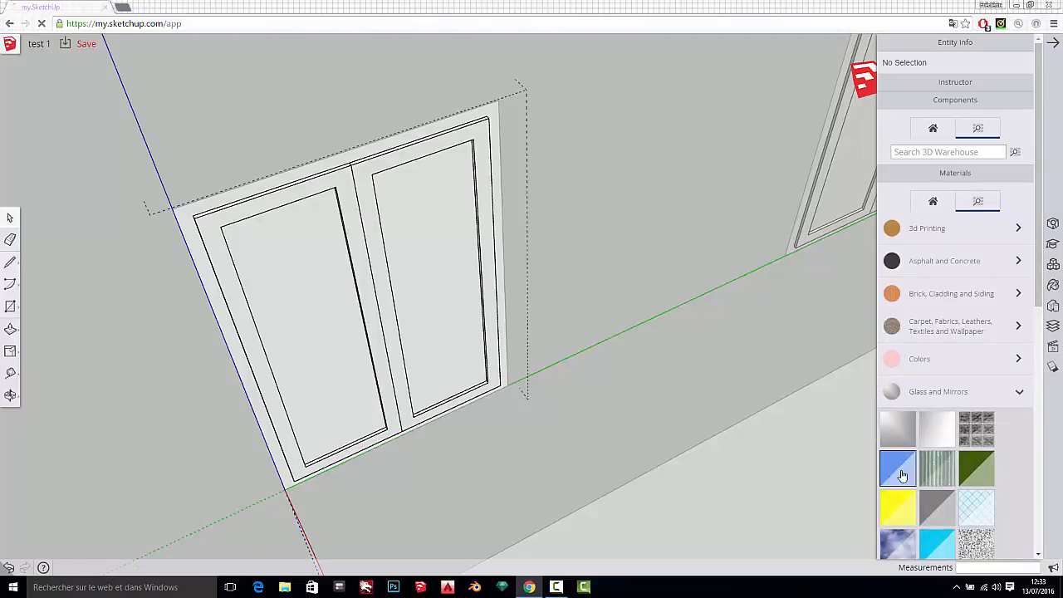
left_click(454, 311)
left_click(320, 345)
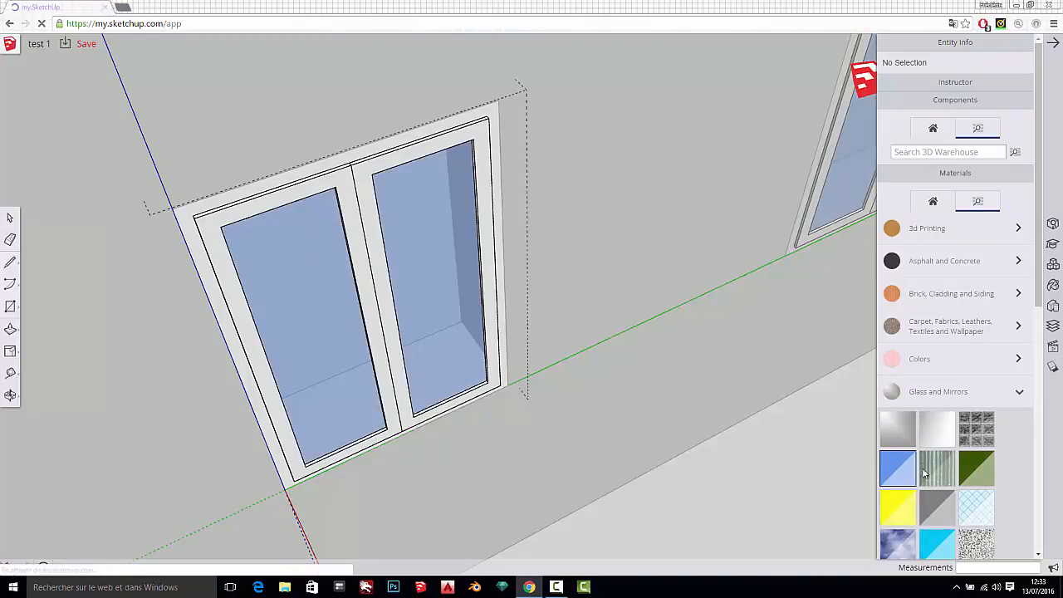
left_click(10, 217)
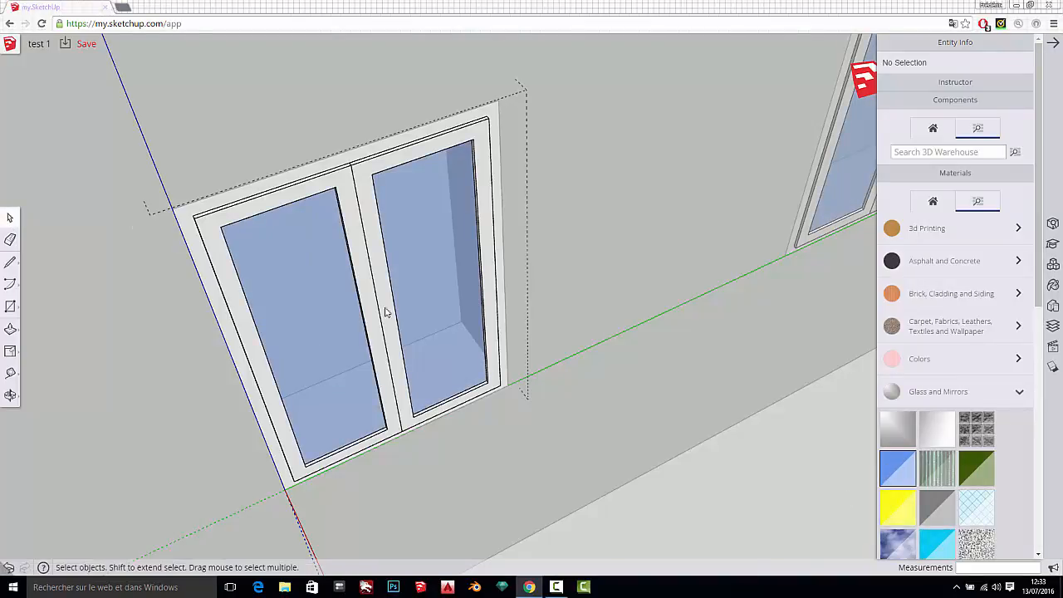
- Finish editing the fenetre component and show the room's interior with its floor
scroll(384, 311, "down", 5)
middle_click_drag(385, 311, 252, 102)
scroll(369, 348, "up", 2)
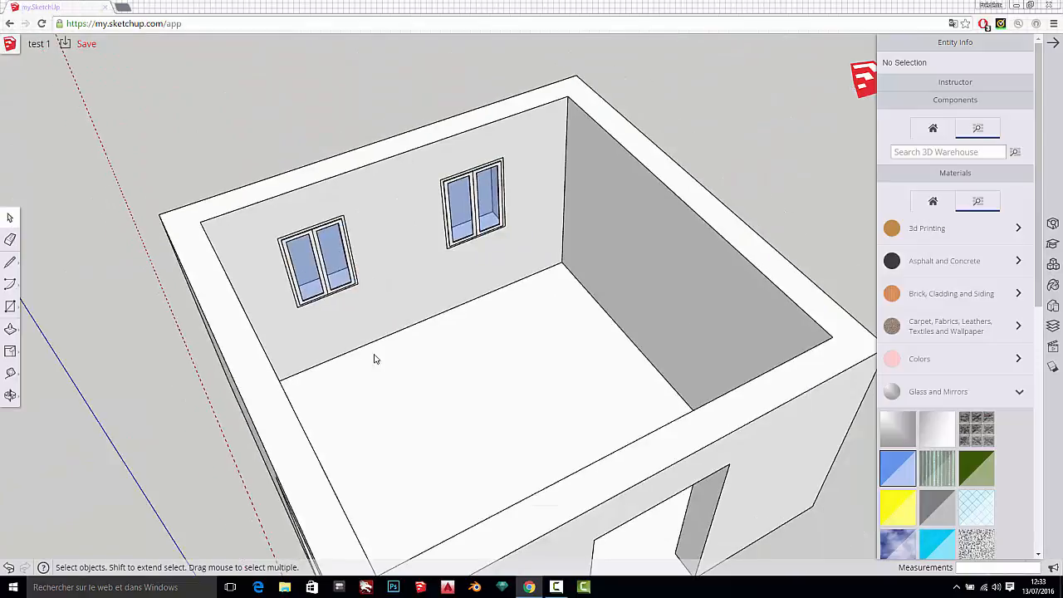
middle_click_drag(374, 358, 540, 387)
scroll(522, 330, "up", 2)
scroll(569, 424, "down", 2)
scroll(573, 424, "up", 3)
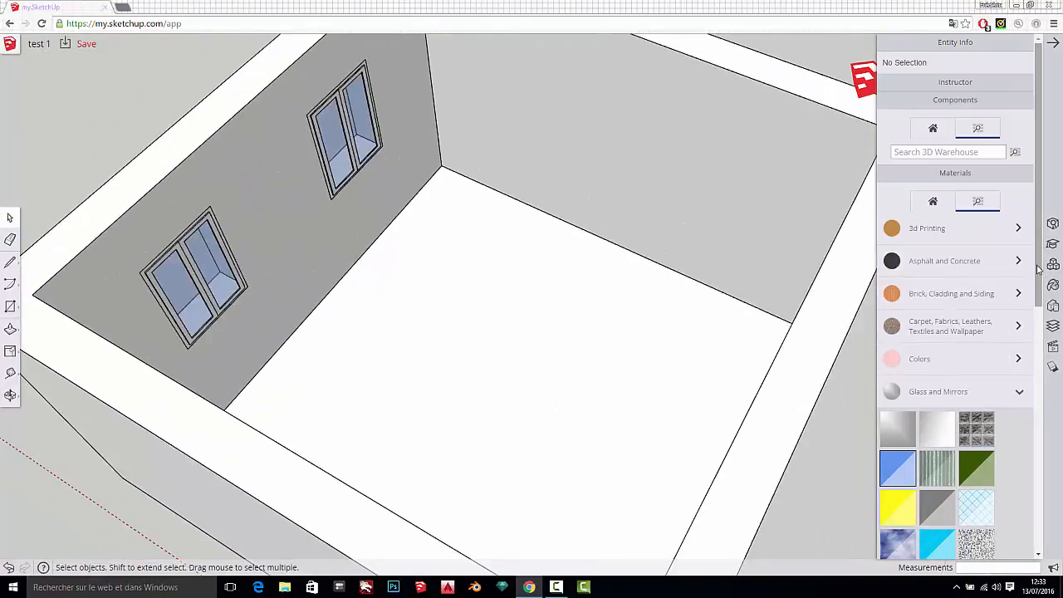
- Paint the room's floor with the multicoloured parquet strip material from the Wood collection
scroll(1021, 451, "down", 5)
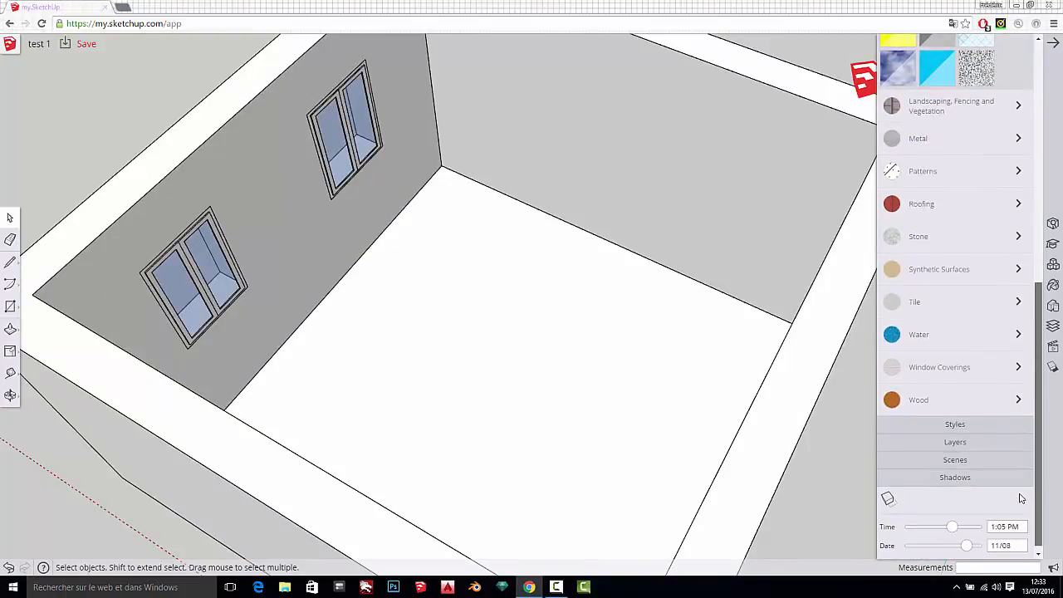
left_click(1018, 433)
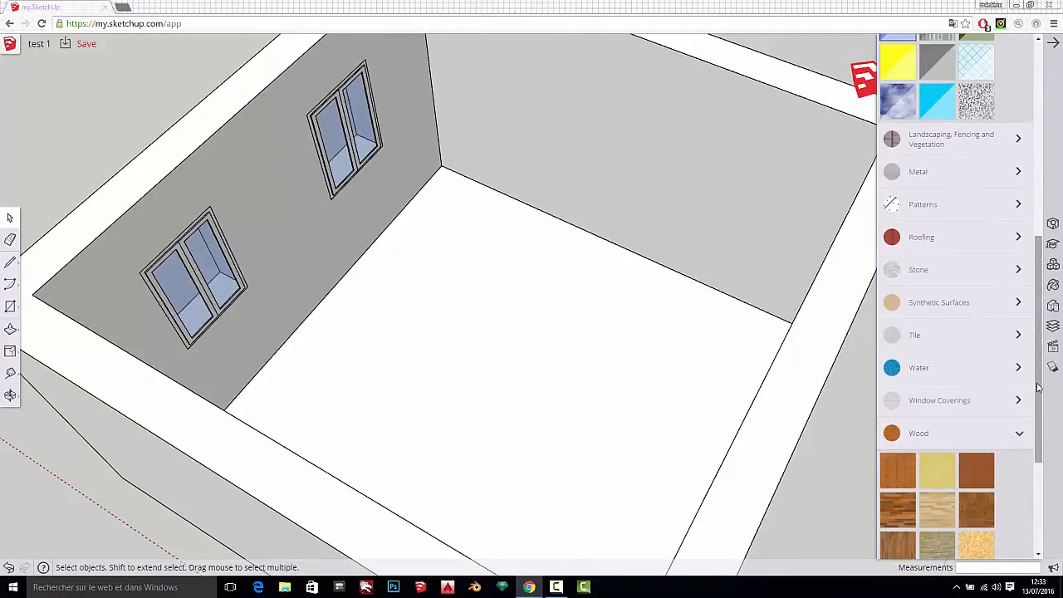
scroll(1038, 497, "down", 5)
scroll(1038, 497, "up", 1)
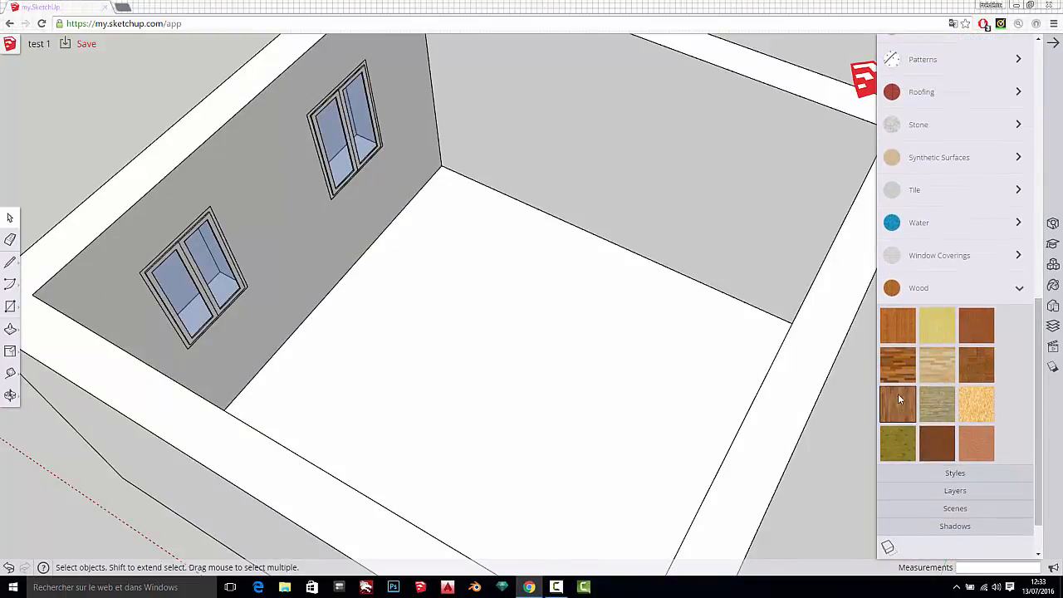
left_click(897, 359)
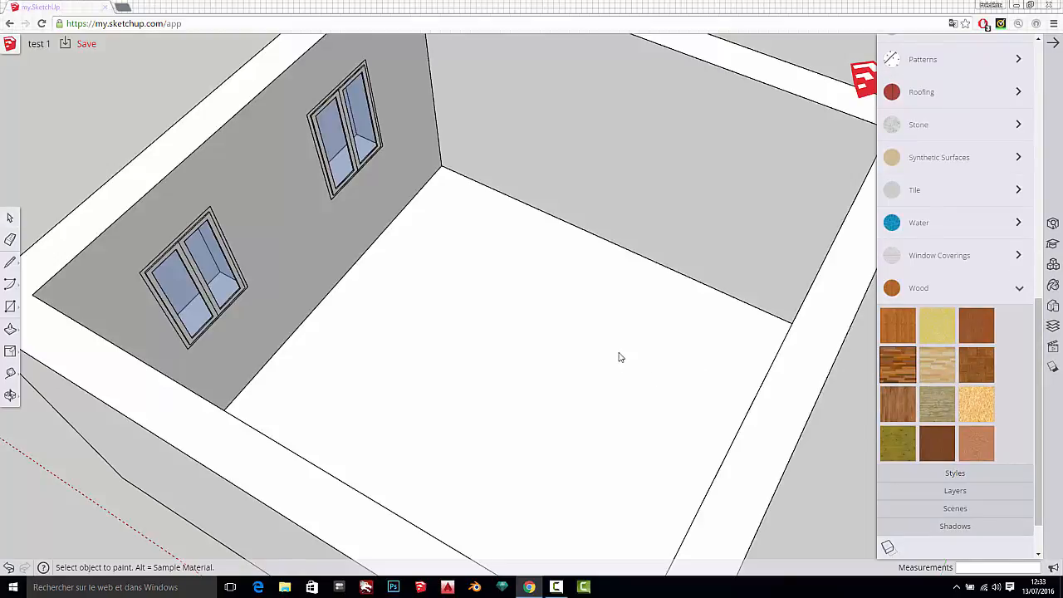
left_click(632, 386)
left_click(10, 218)
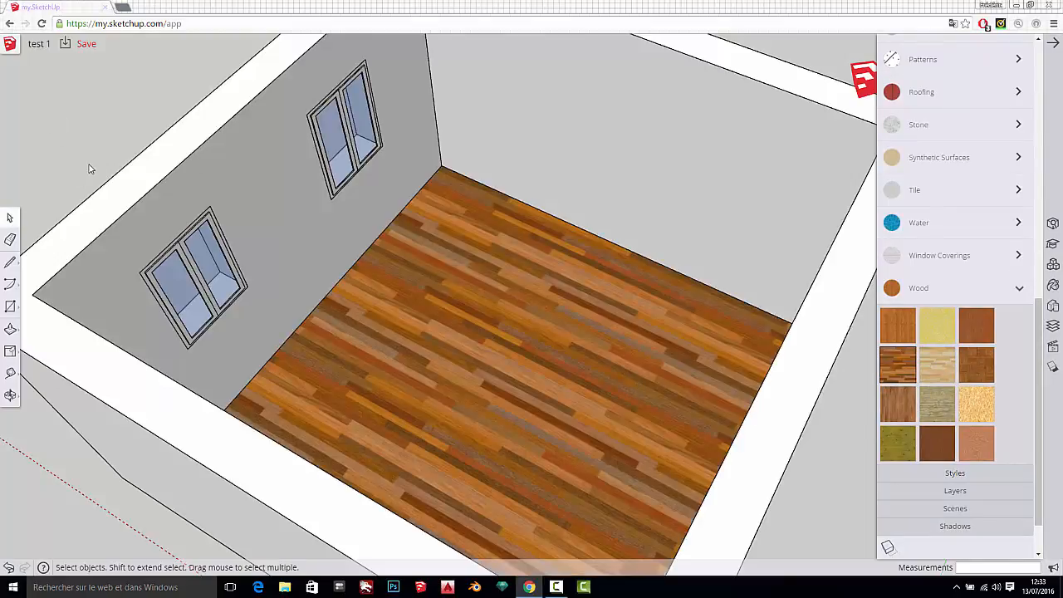
- Start positioning the floor's parquet texture and slightly turn and enlarge it about the red pin using the green pin
left_click(496, 307)
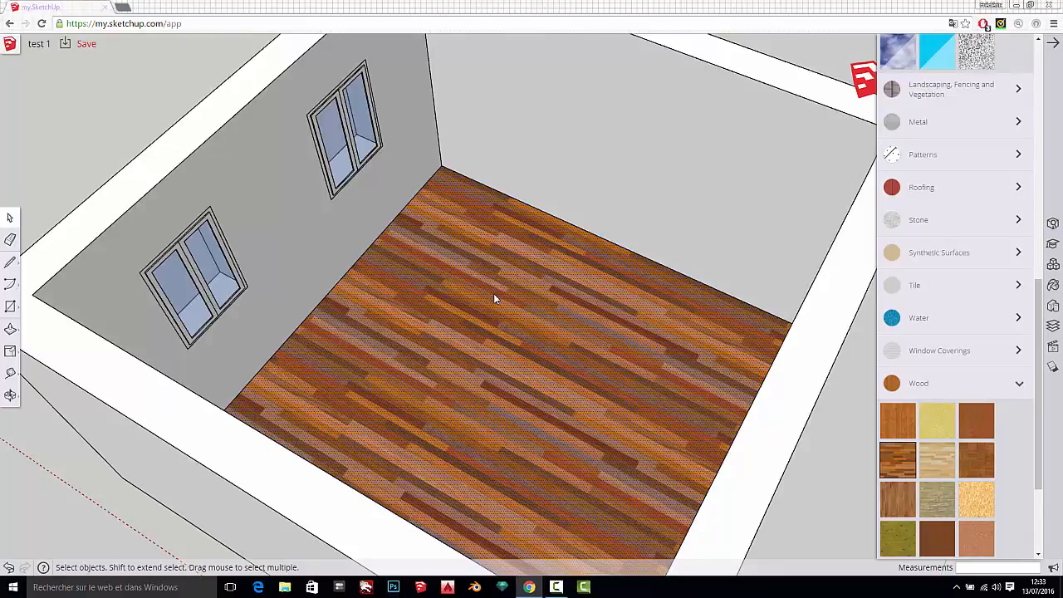
right_click(494, 297)
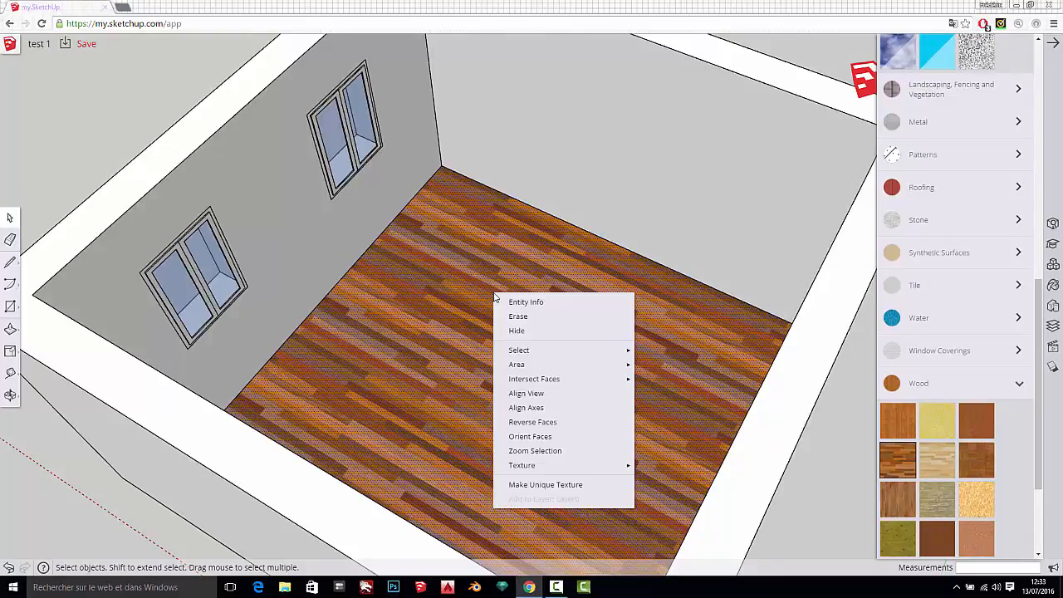
mouse_move(538, 468)
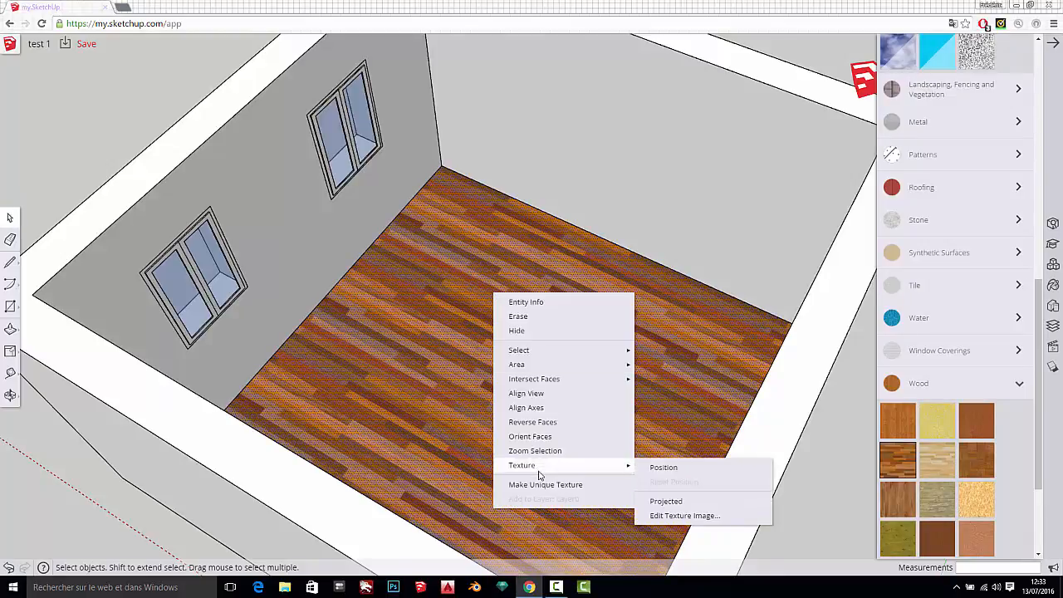
left_click(662, 468)
scroll(508, 315, "down", 2)
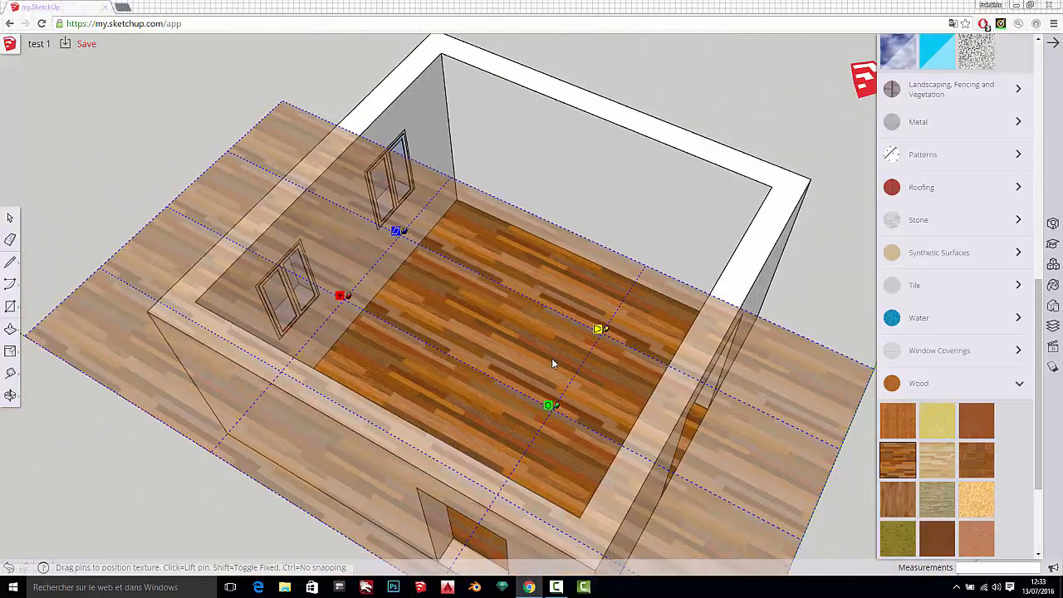
scroll(510, 408, "up", 5)
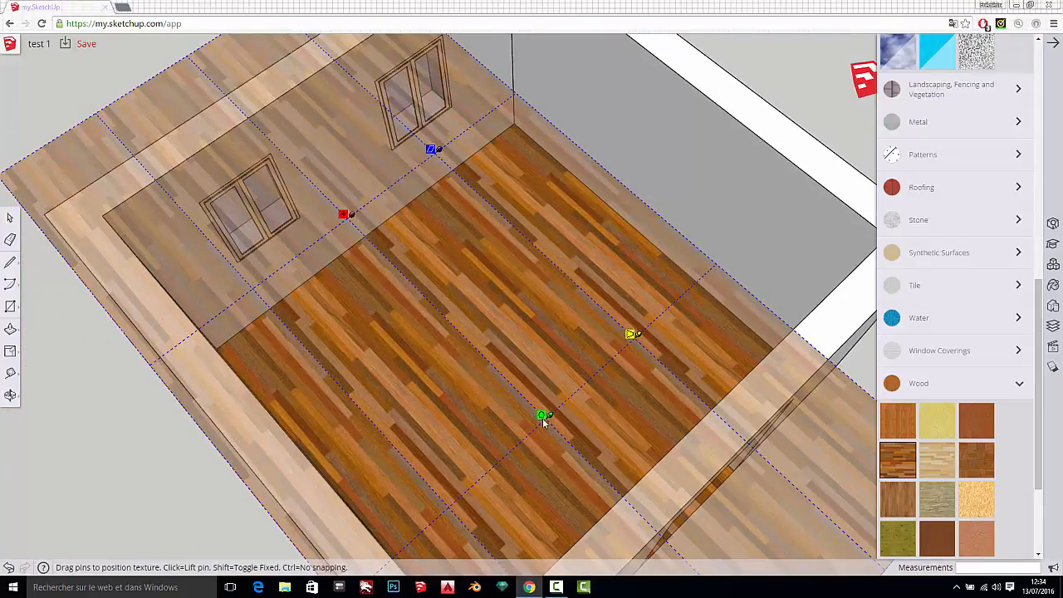
mouse_move(542, 417)
left_mouse_down()
mouse_move(560, 442)
mouse_move(554, 427)
left_mouse_up()
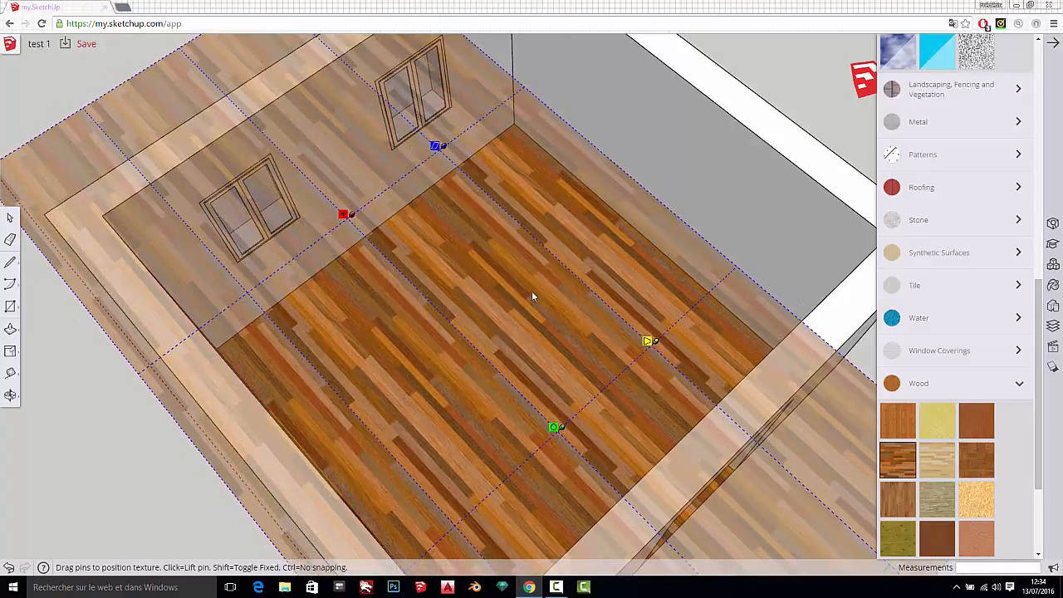
- Rotate the floor's parquet texture a quarter turn so the strips run parallel to the window wall, and finish positioning it
right_click(526, 293)
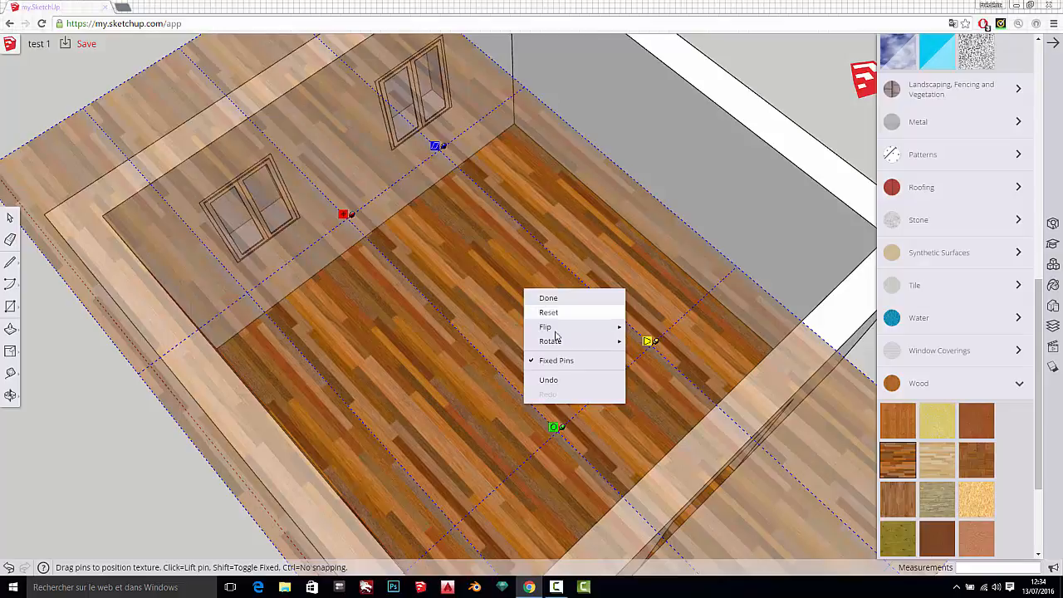
mouse_move(582, 342)
left_click(642, 343)
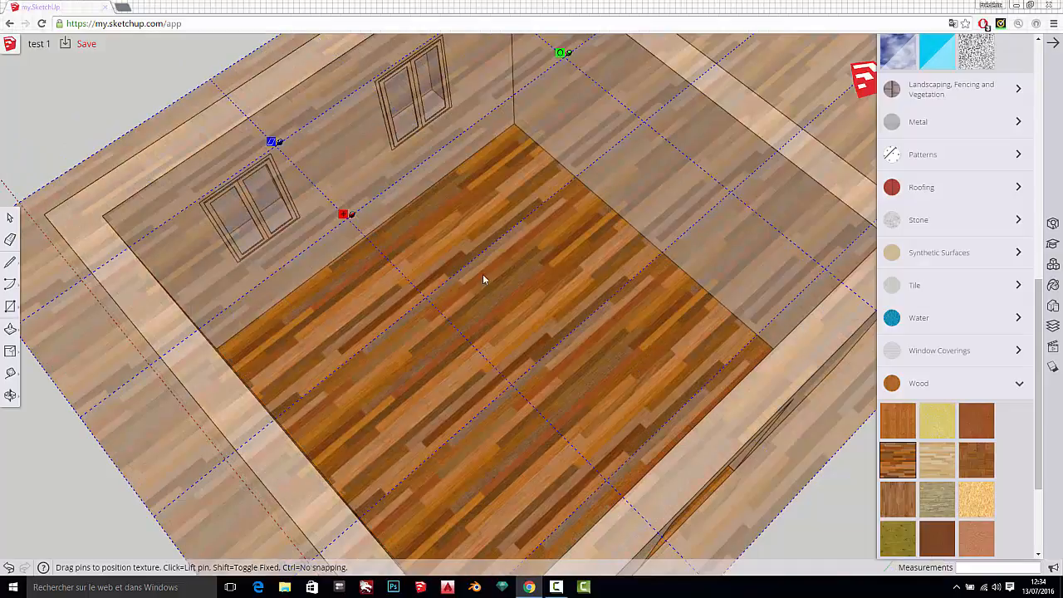
scroll(484, 292, "down", 4)
scroll(486, 297, "up", 3)
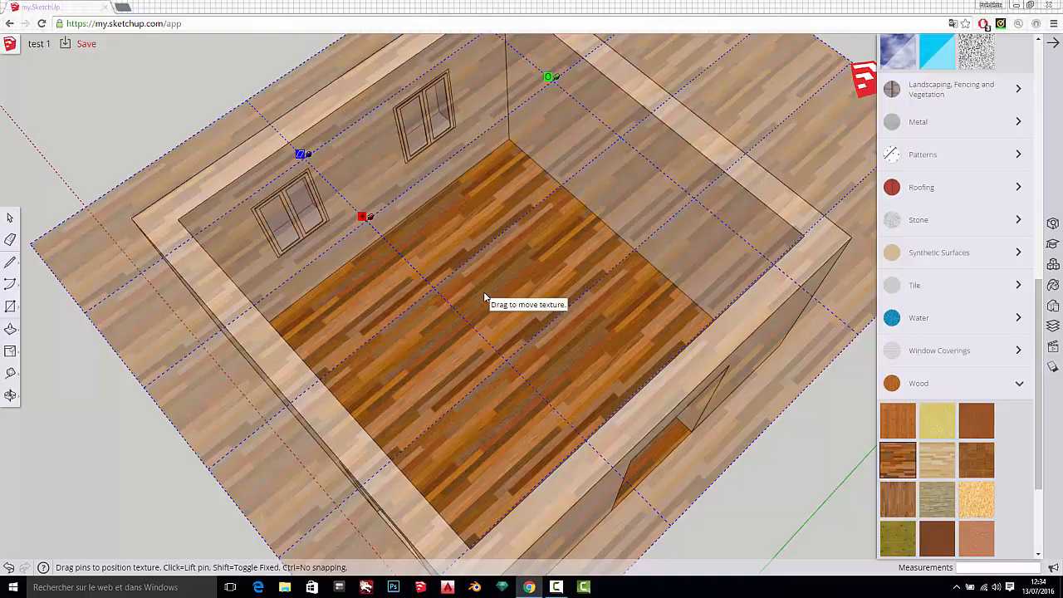
key("Return")
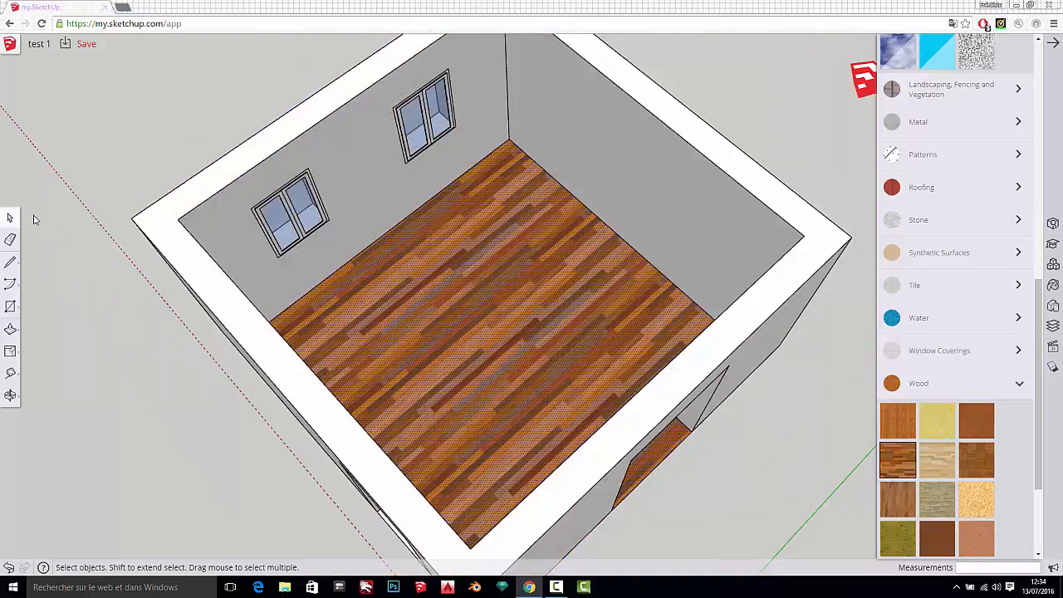
- Draw a line across the foot of the wide doorway, between its two inner corners, to separate the threshold from the room's floor
scroll(445, 293, "down", 5)
middle_click_drag(504, 304, 100, 324)
scroll(489, 211, "up", 3)
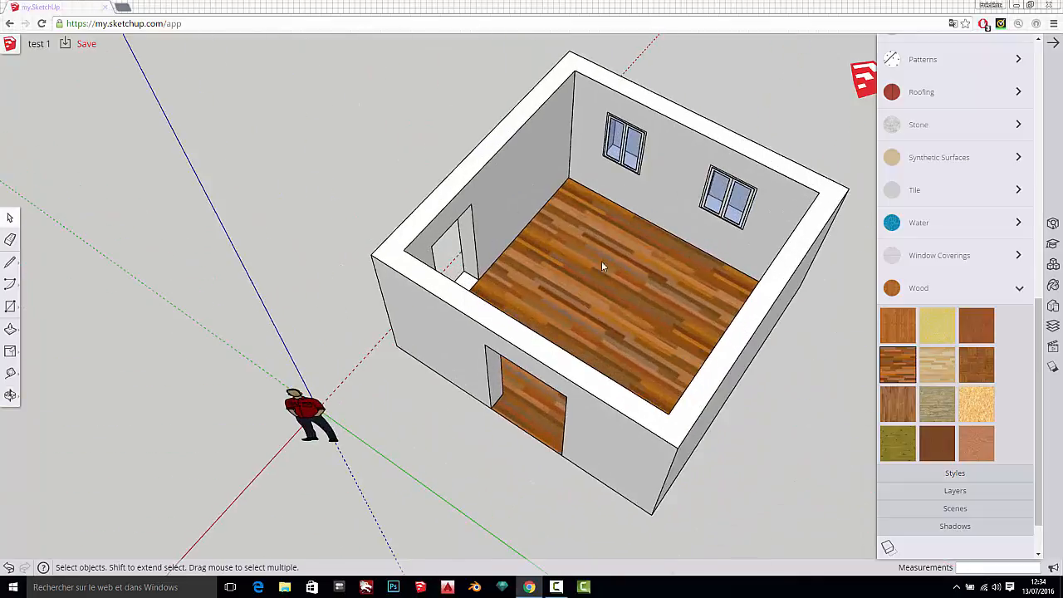
middle_click_drag(602, 266, 18, 264)
scroll(465, 291, "up", 4)
middle_click_drag(422, 308, 363, 261)
scroll(363, 262, "up", 2)
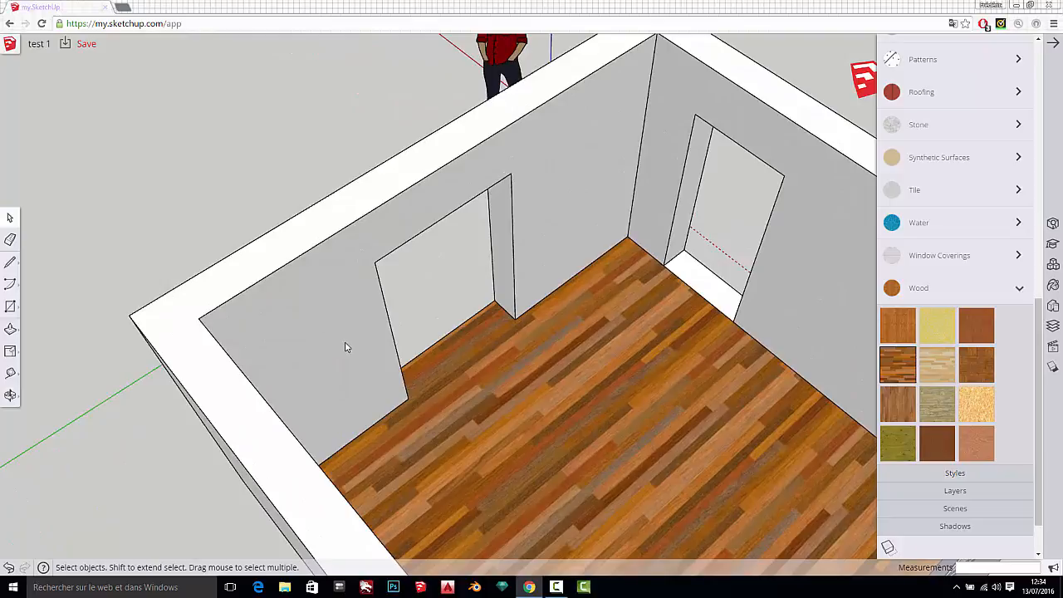
scroll(473, 332, "up", 3)
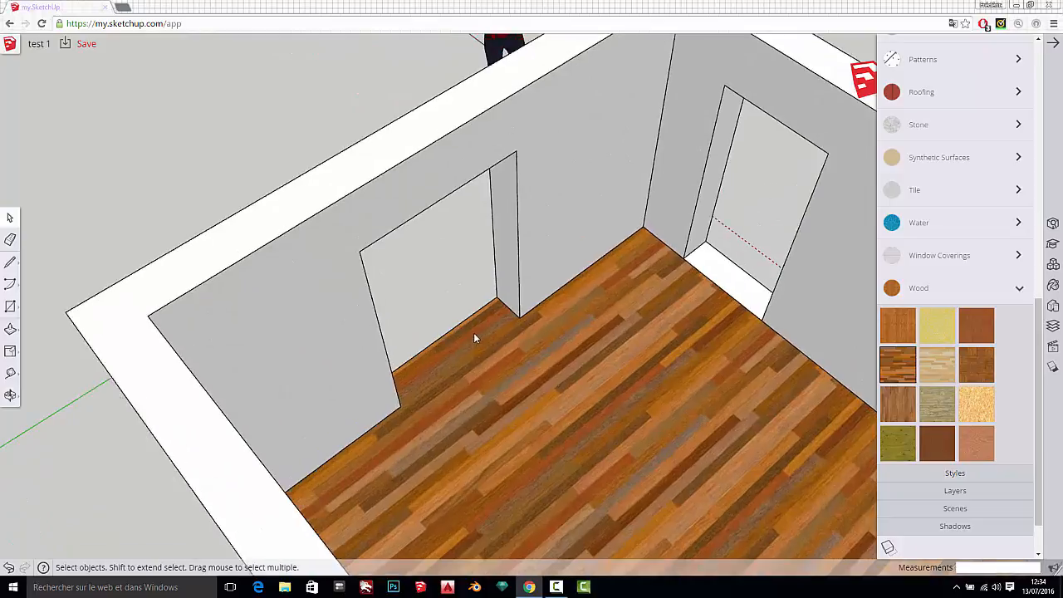
scroll(465, 349, "down", 1)
left_click(461, 371)
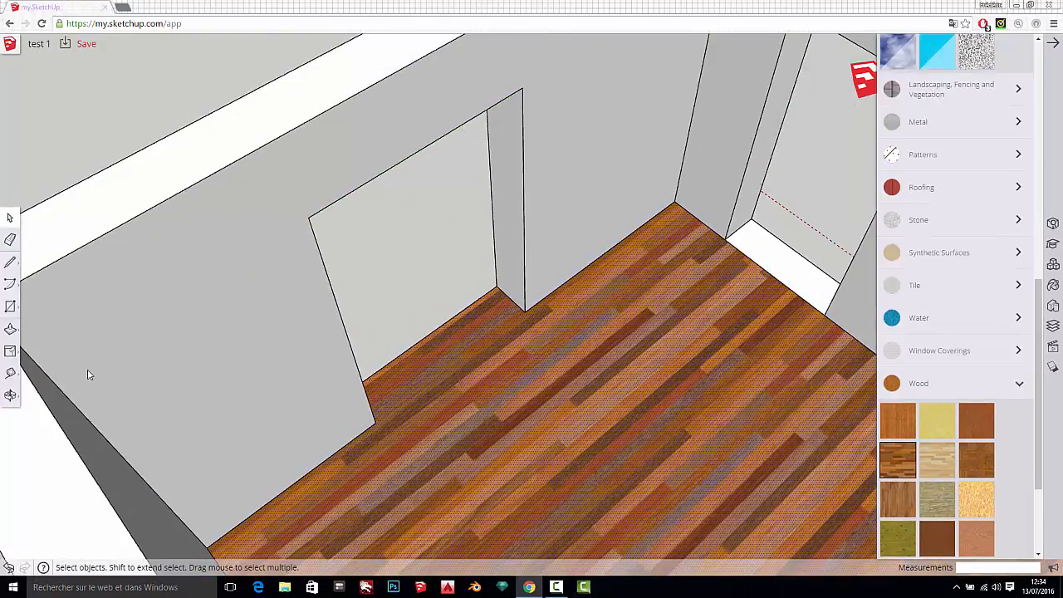
left_click(10, 261)
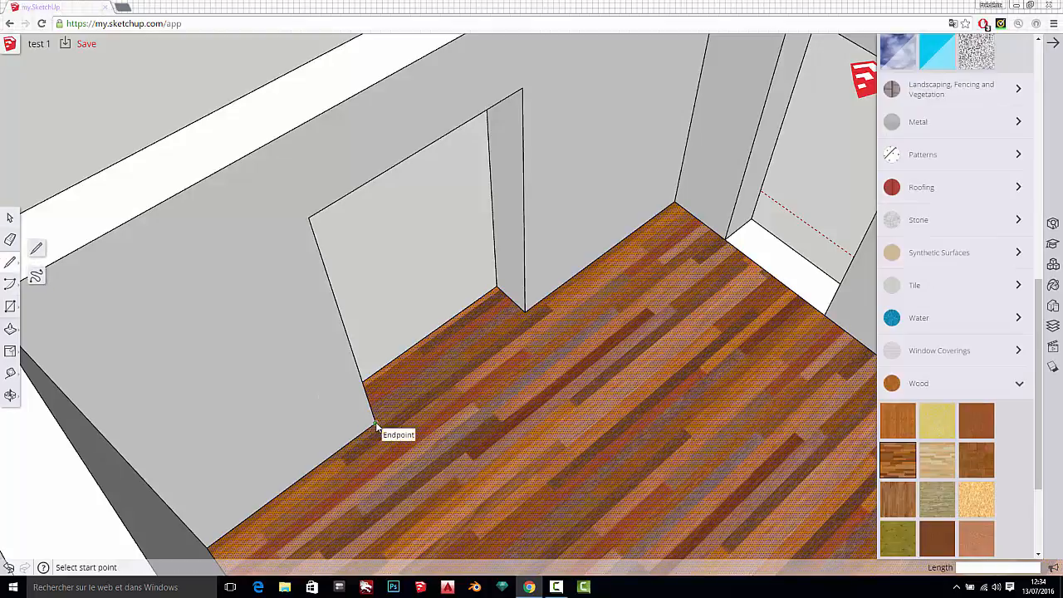
left_click(376, 426)
left_click(525, 308)
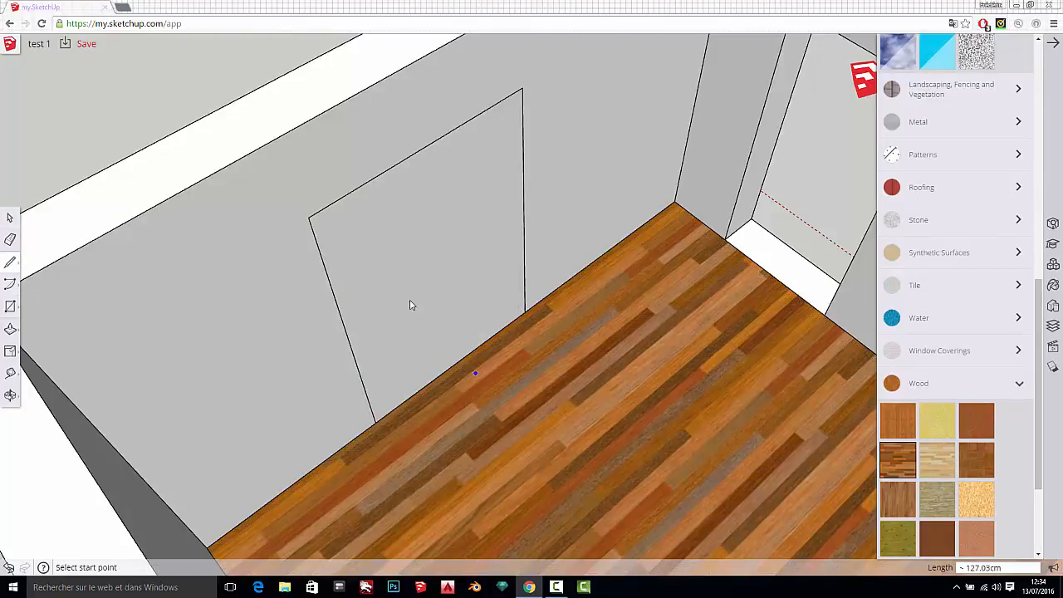
- Delete the face that fills the wide doorway to reopen it
left_click(10, 218)
left_click(410, 266)
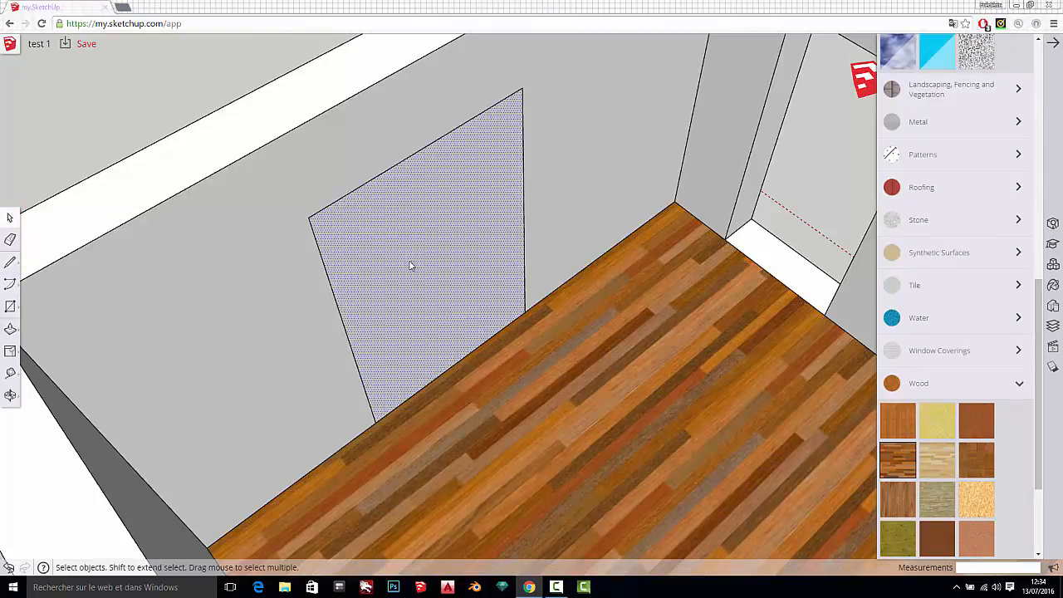
key("Delete")
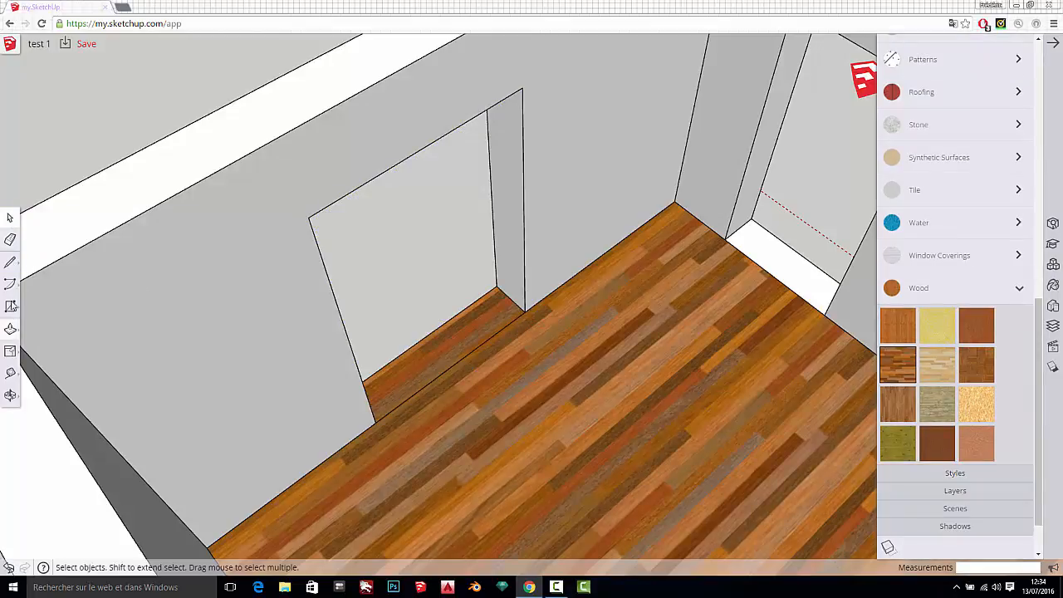
- Paint the wide doorway's threshold with the plain white default material and clear the selection
left_click(424, 356)
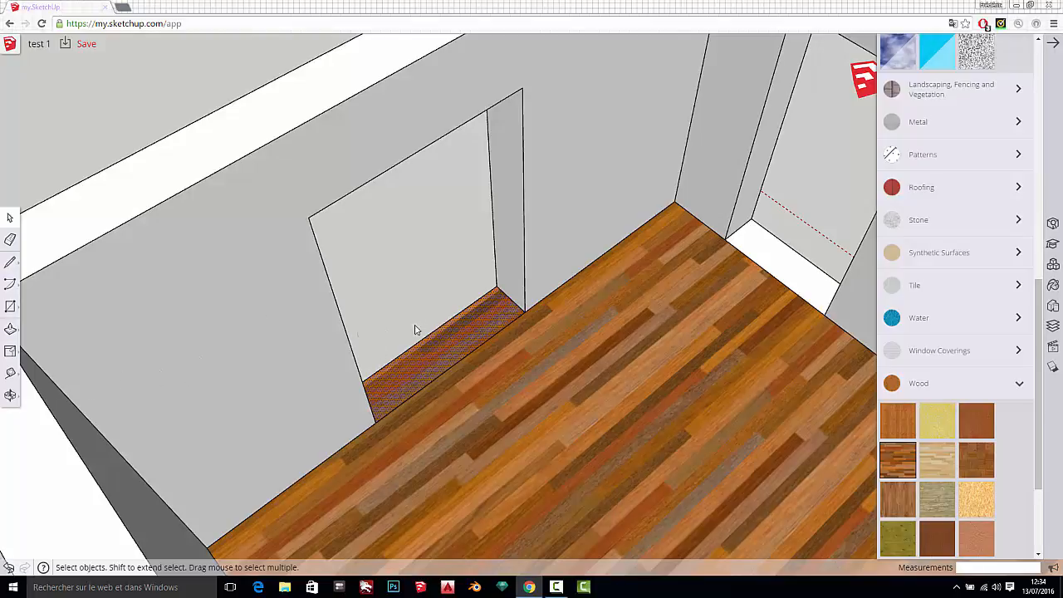
key("b")
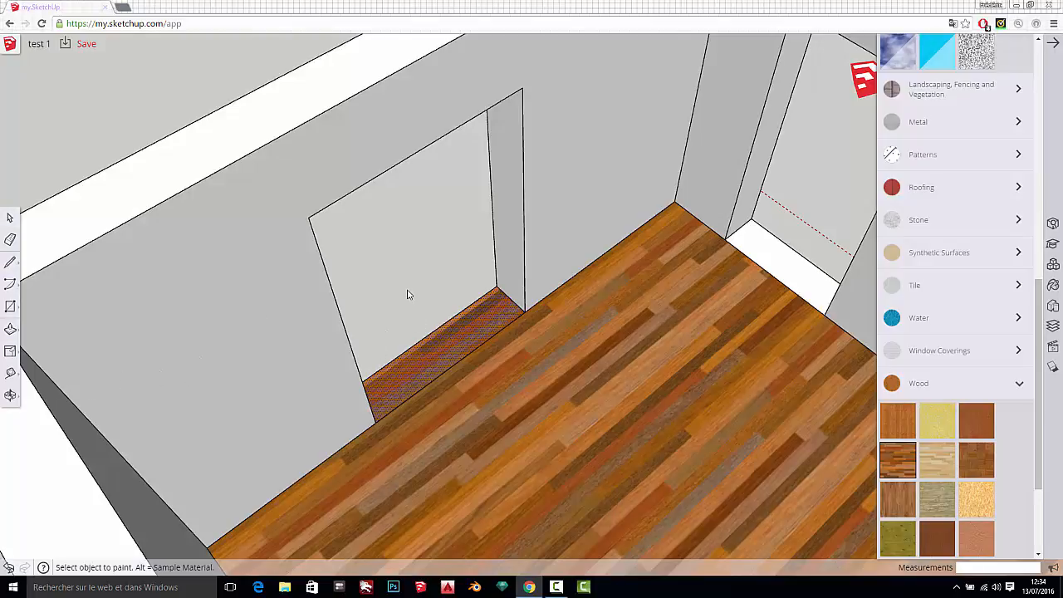
key("alt")
key("ctrl+z")
scroll(448, 291, "down", 2)
key("space")
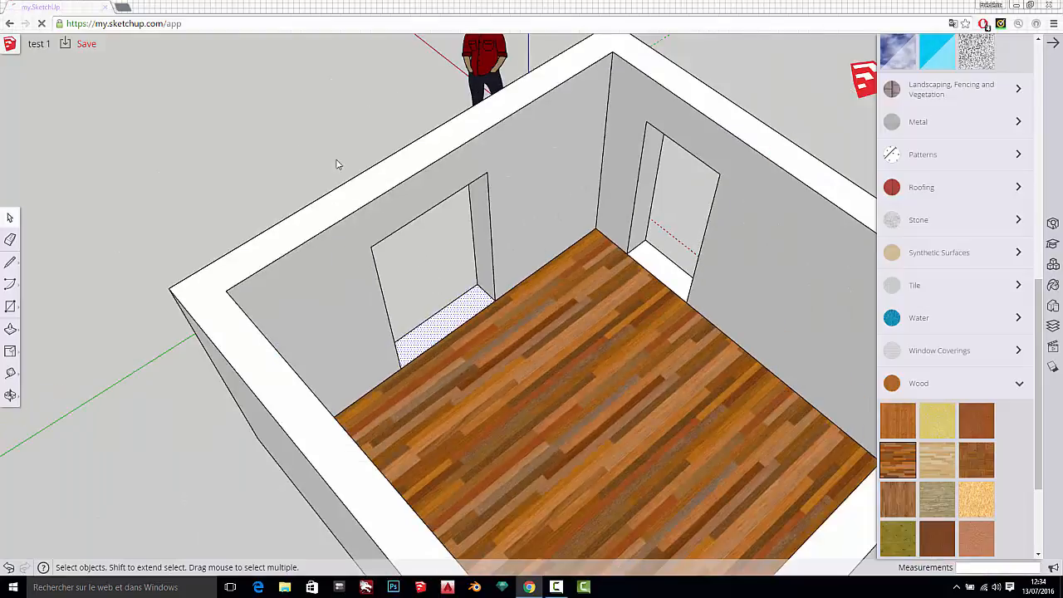
left_click(335, 161)
- Examine the room from outside and inside, including its windows, parquet floor and both doorway thresholds
scroll(253, 278, "down", 3)
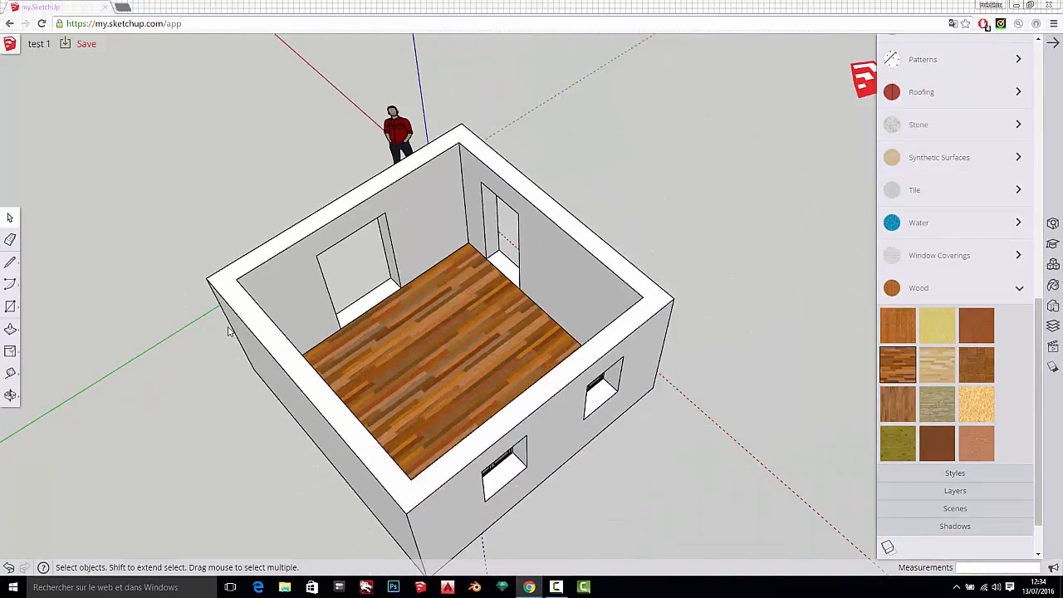
middle_click_drag(241, 330, 608, 222)
scroll(607, 222, "down", 2)
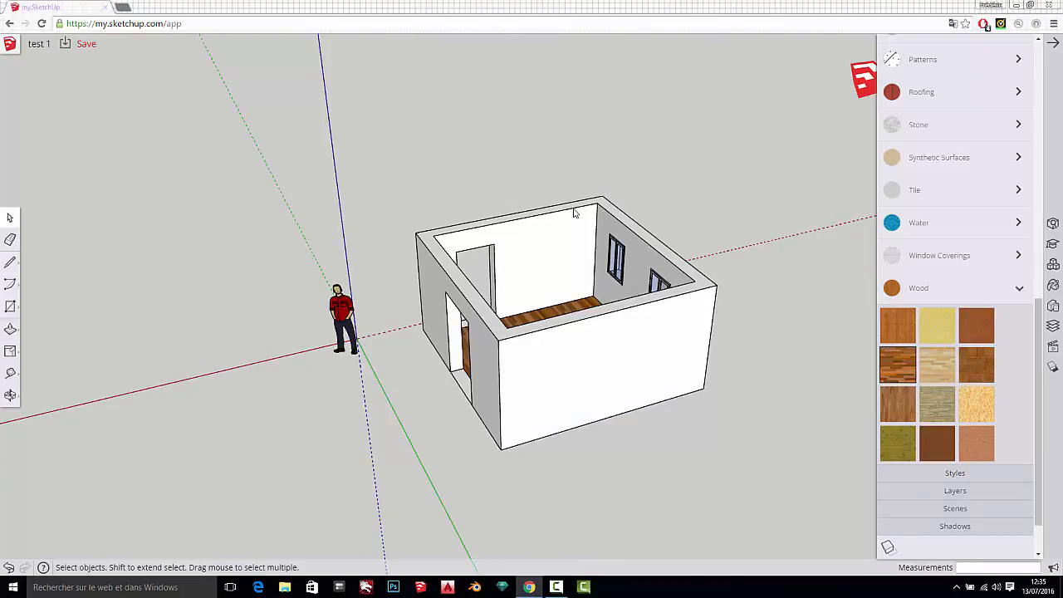
scroll(553, 296, "up", 3)
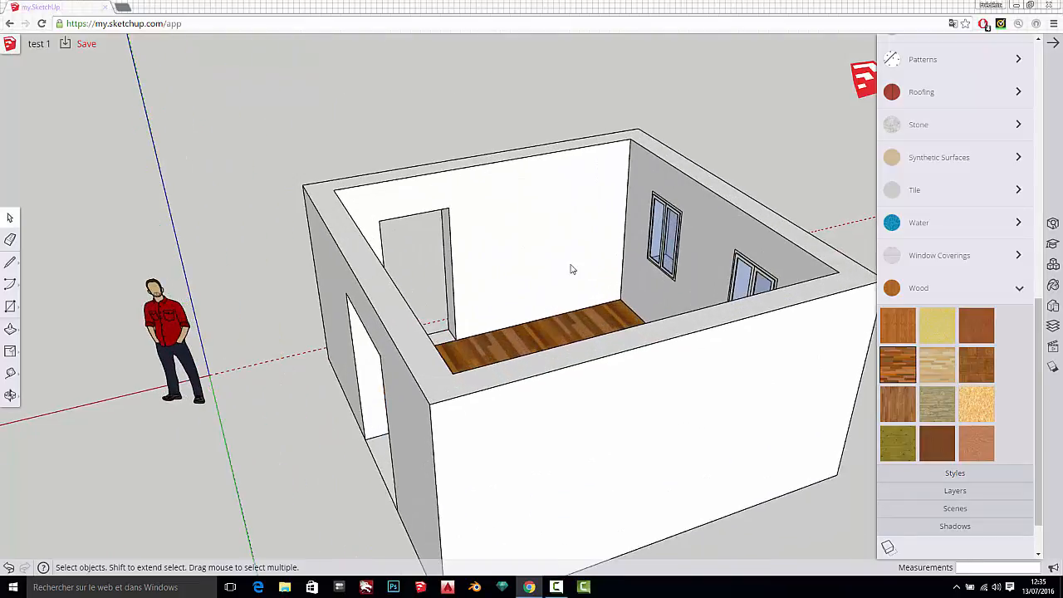
scroll(520, 255, "down", 2)
middle_click_drag(521, 255, 384, 271)
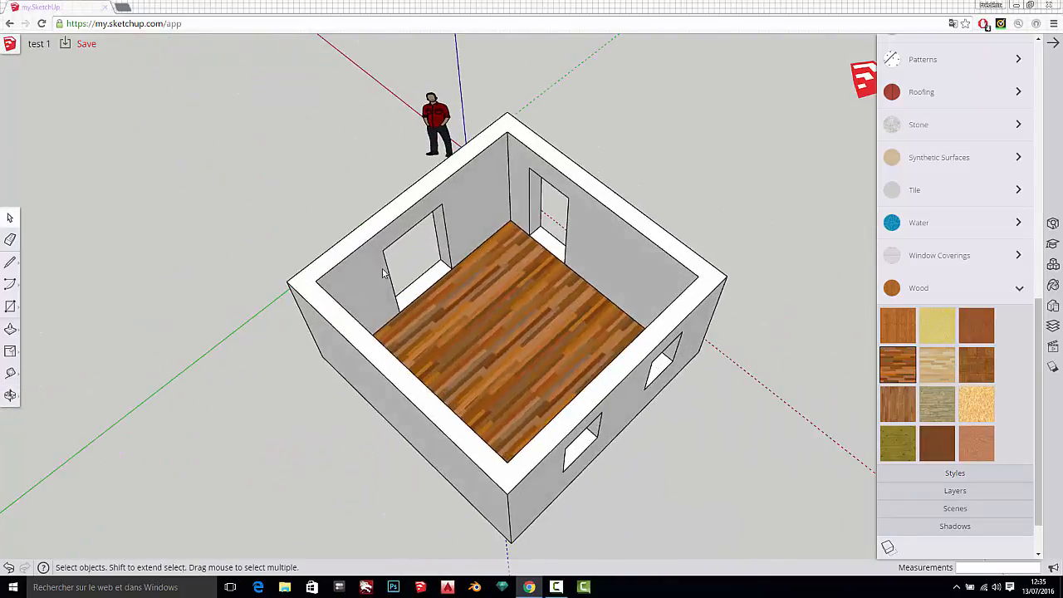
scroll(511, 146, "up", 2)
scroll(434, 209, "up", 1)
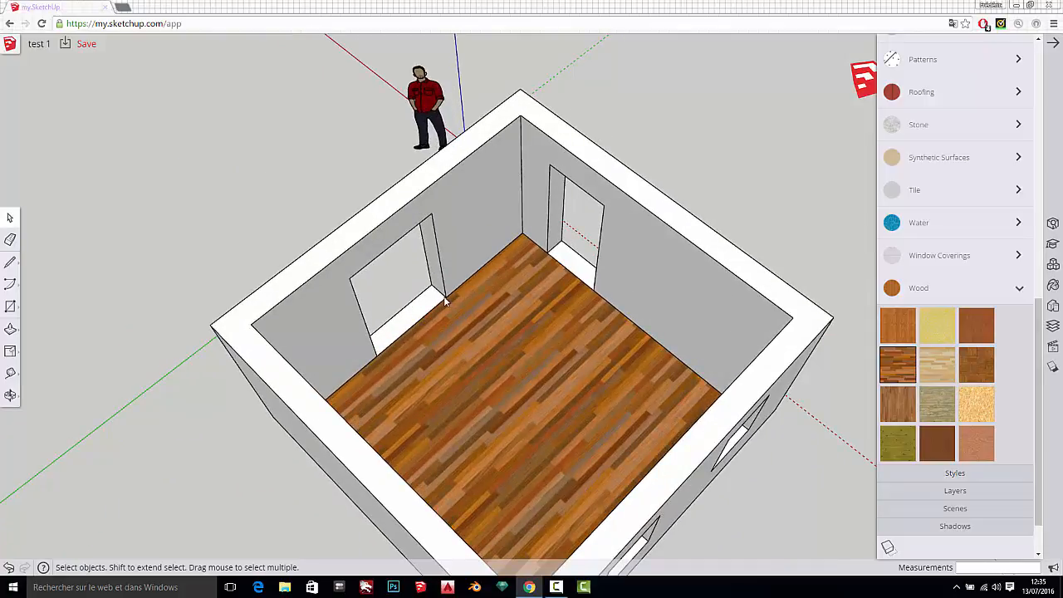
scroll(565, 245, "up", 5)
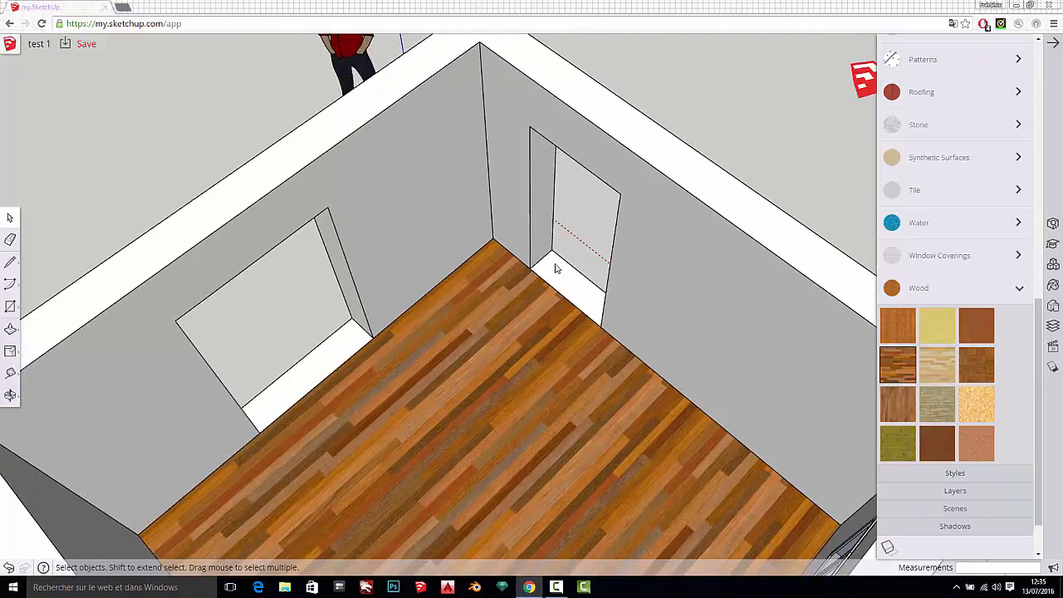
scroll(415, 280, "down", 5)
scroll(395, 240, "up", 2)
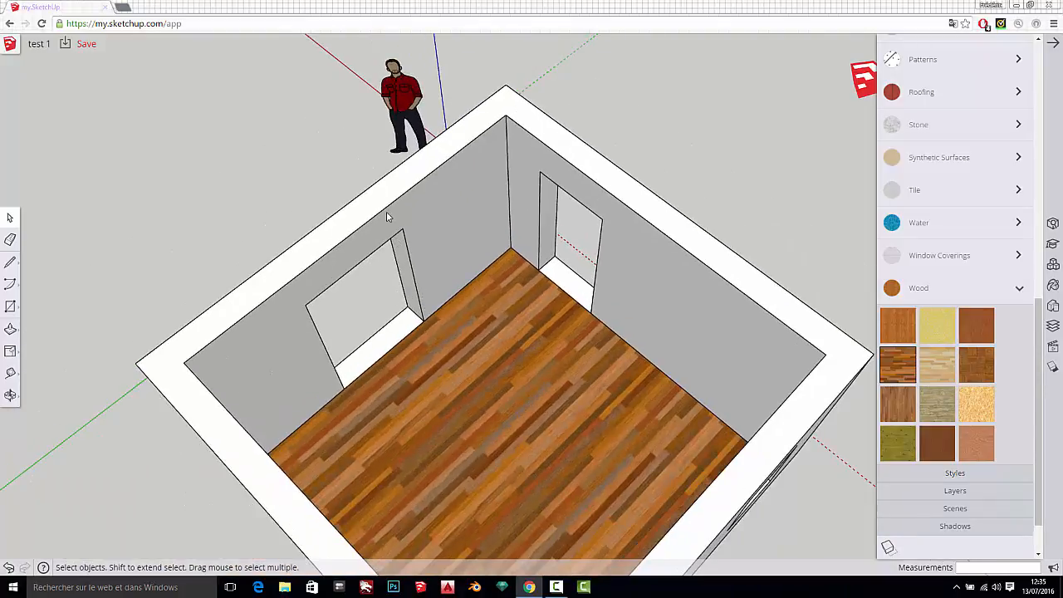
scroll(415, 171, "down", 3)
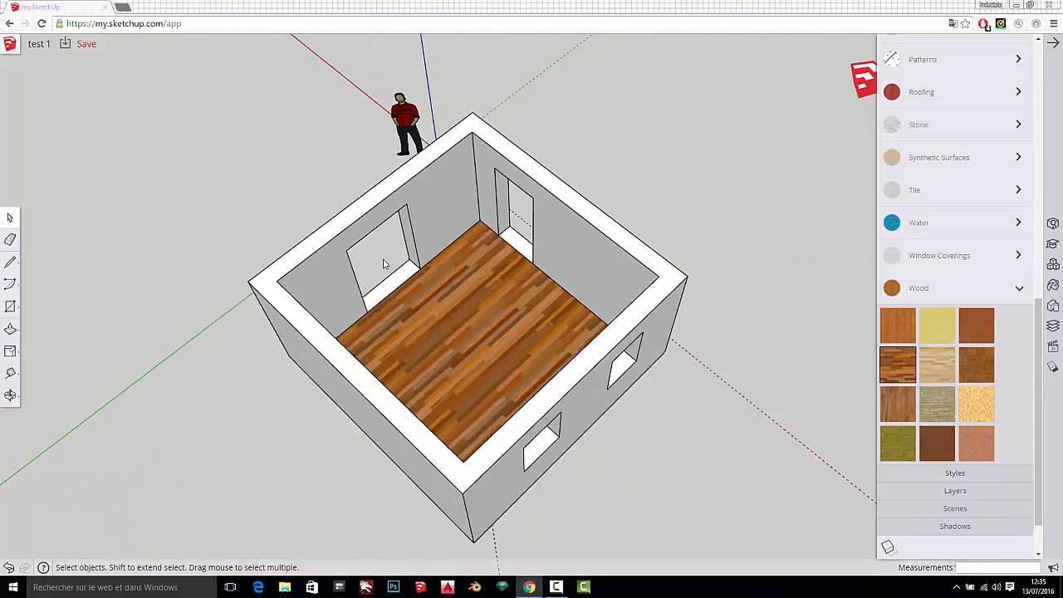
- Insert another fenetre component from the model's own components at the inner floor corner of the wide doorway
scroll(1006, 133, "up", 3)
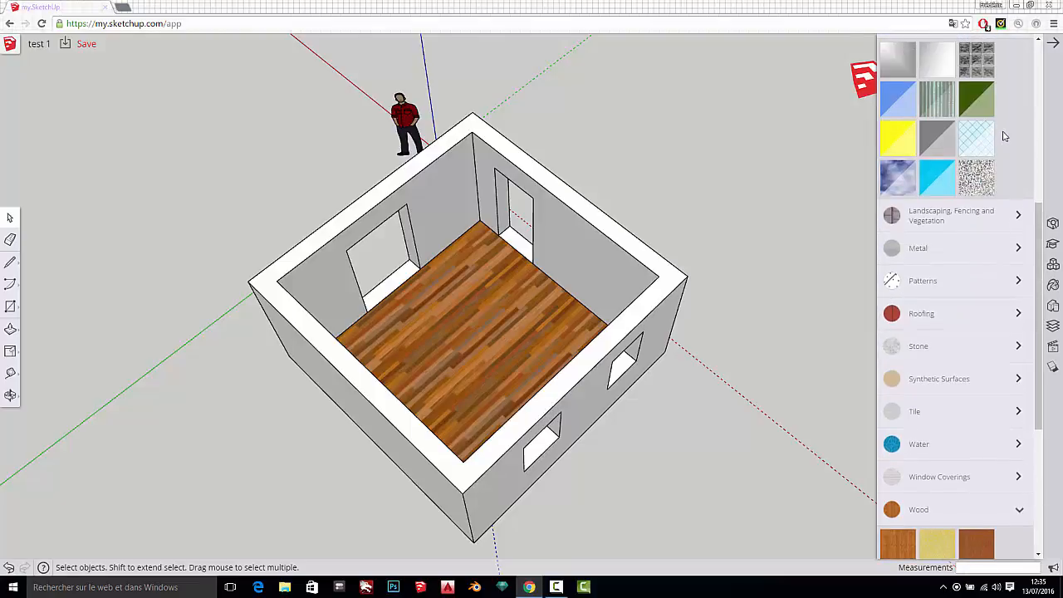
scroll(1003, 136, "up", 5)
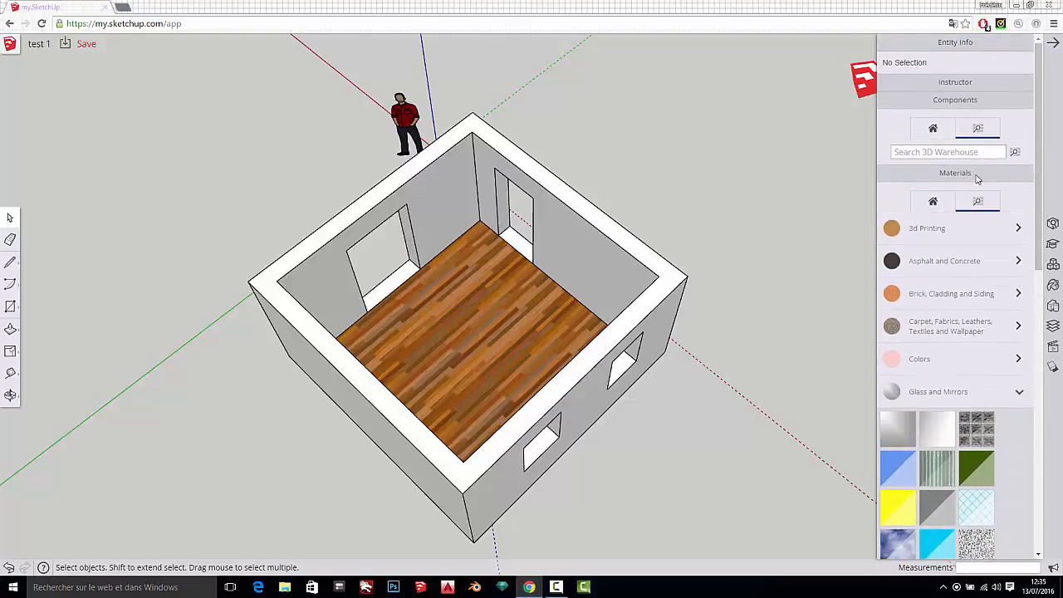
left_click(955, 173)
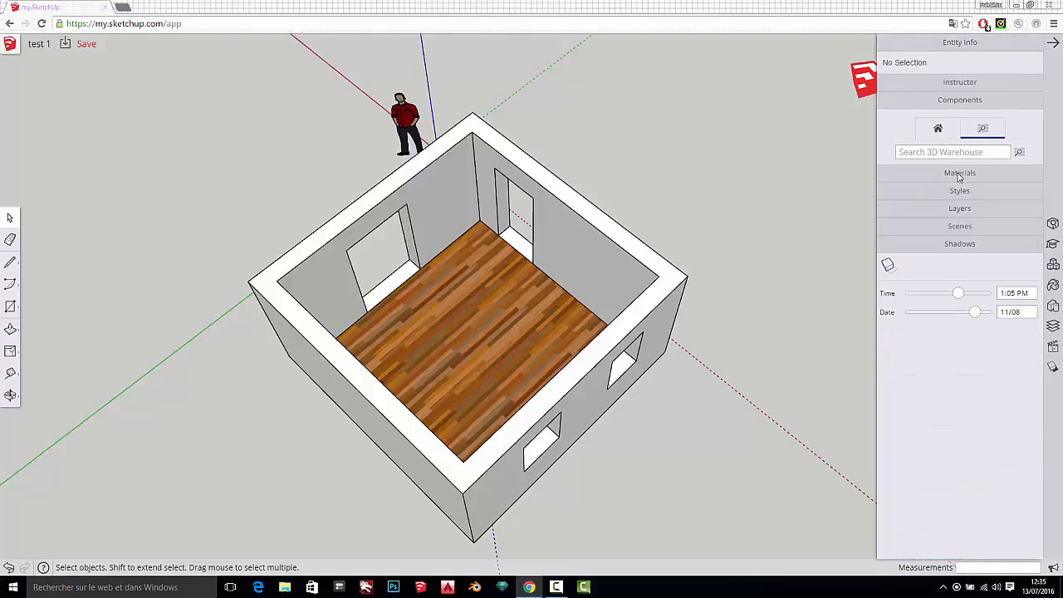
left_click(938, 131)
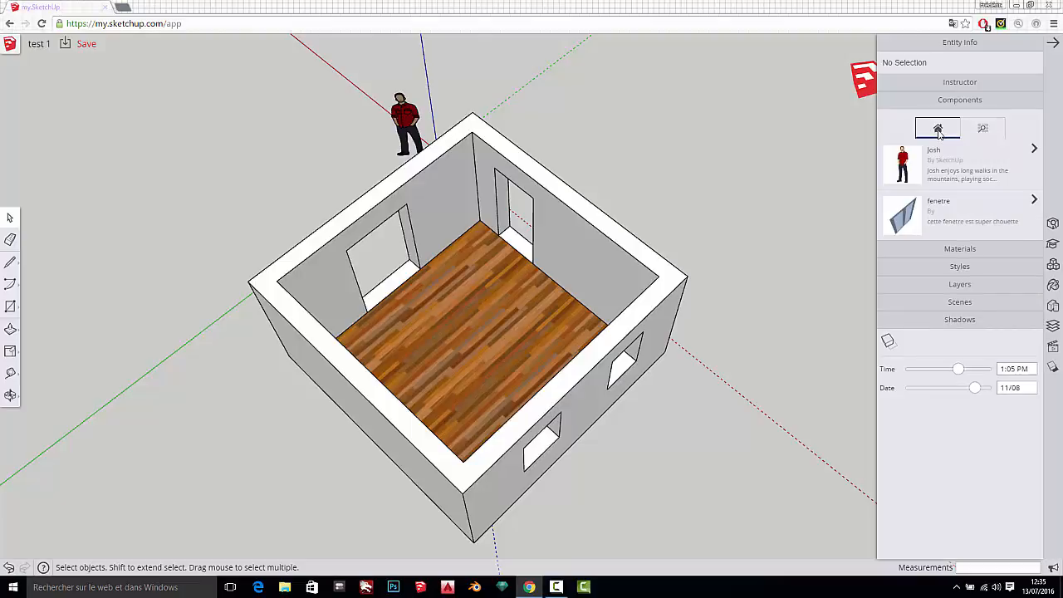
left_click(906, 220)
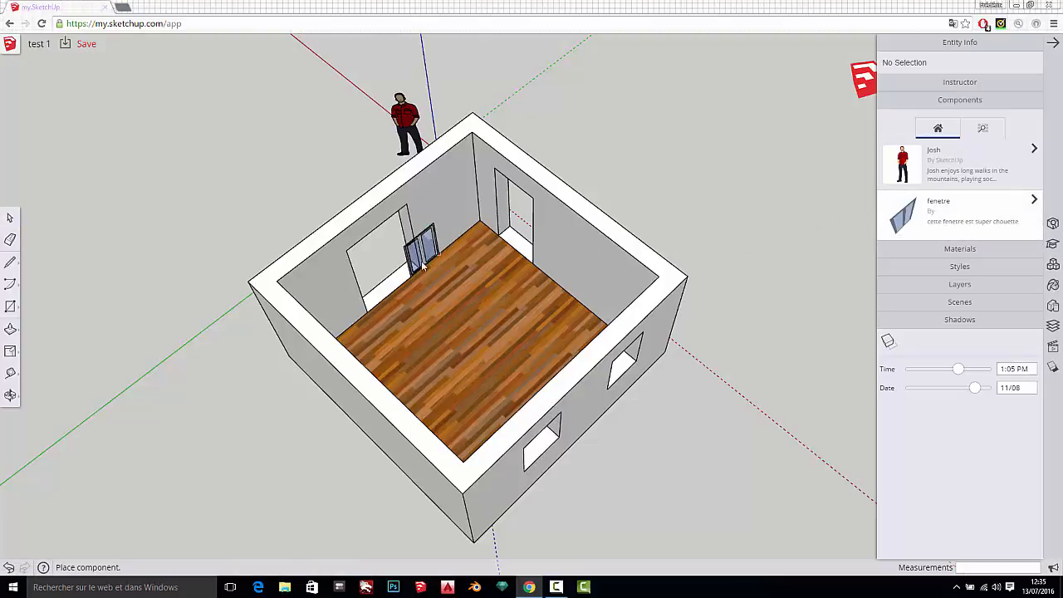
left_click(420, 274)
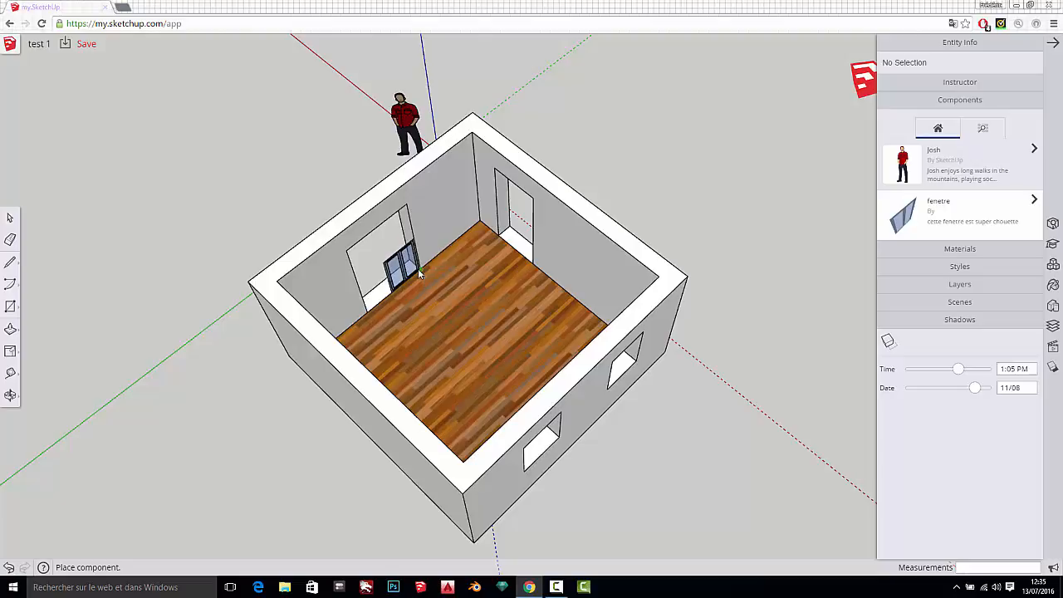
- Examine how the newly placed fenetre component sits in the wide doorway, including its frame orientation and the remaining gap
scroll(395, 282, "up", 5)
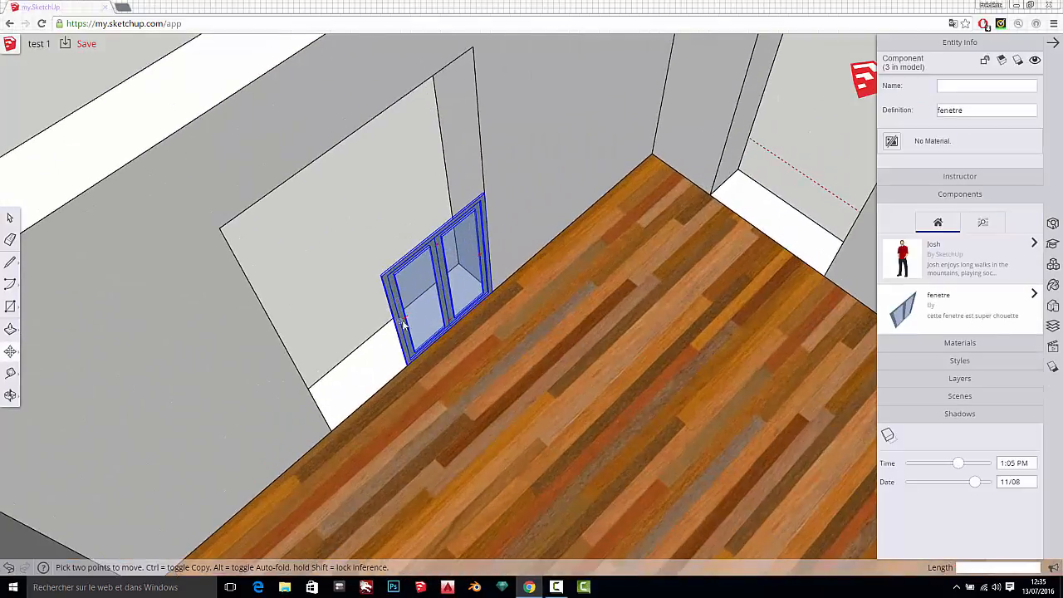
scroll(395, 284, "up", 5)
scroll(415, 234, "down", 2)
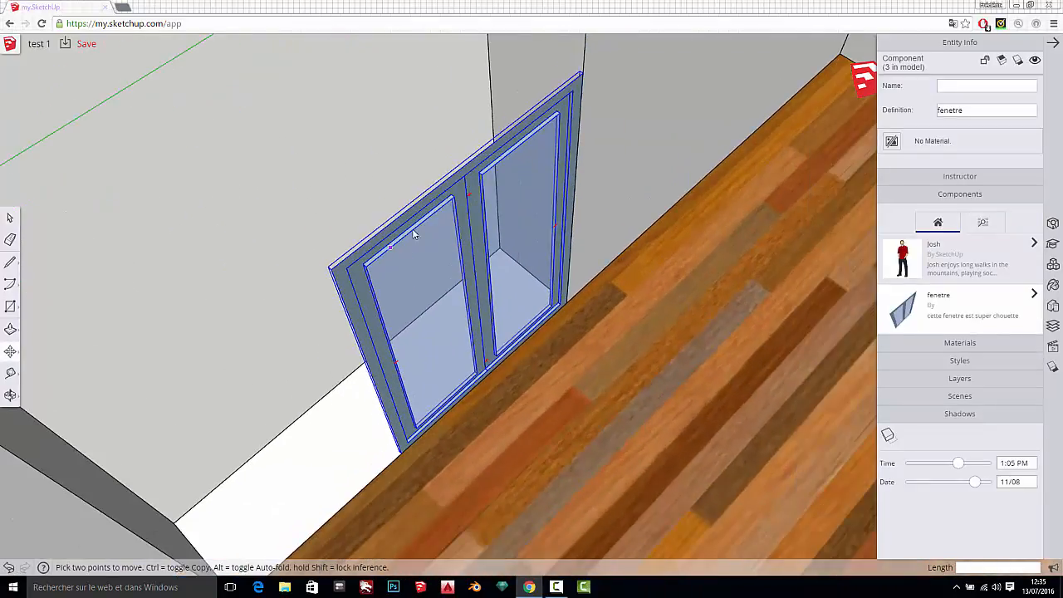
scroll(441, 246, "up", 2)
scroll(435, 252, "down", 4)
scroll(434, 254, "down", 3)
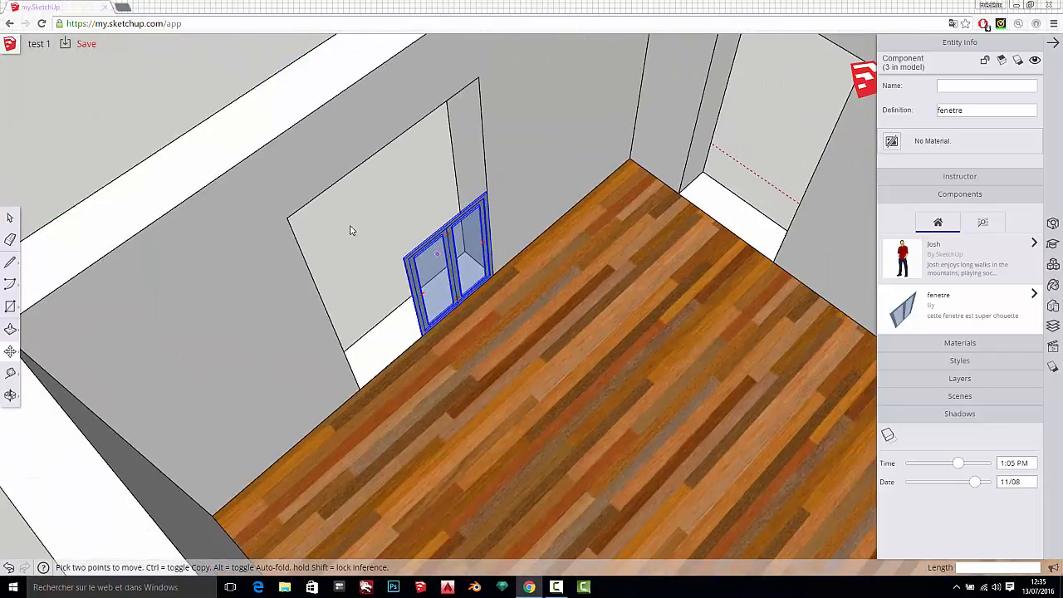
middle_click_drag(351, 230, 341, 281)
scroll(396, 253, "up", 4)
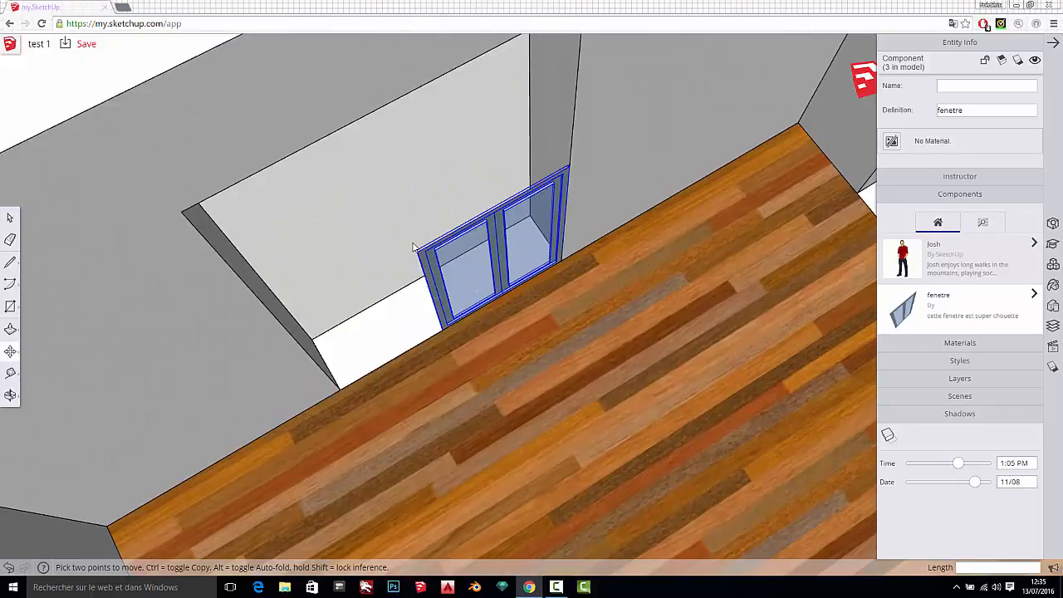
scroll(450, 211, "up", 3)
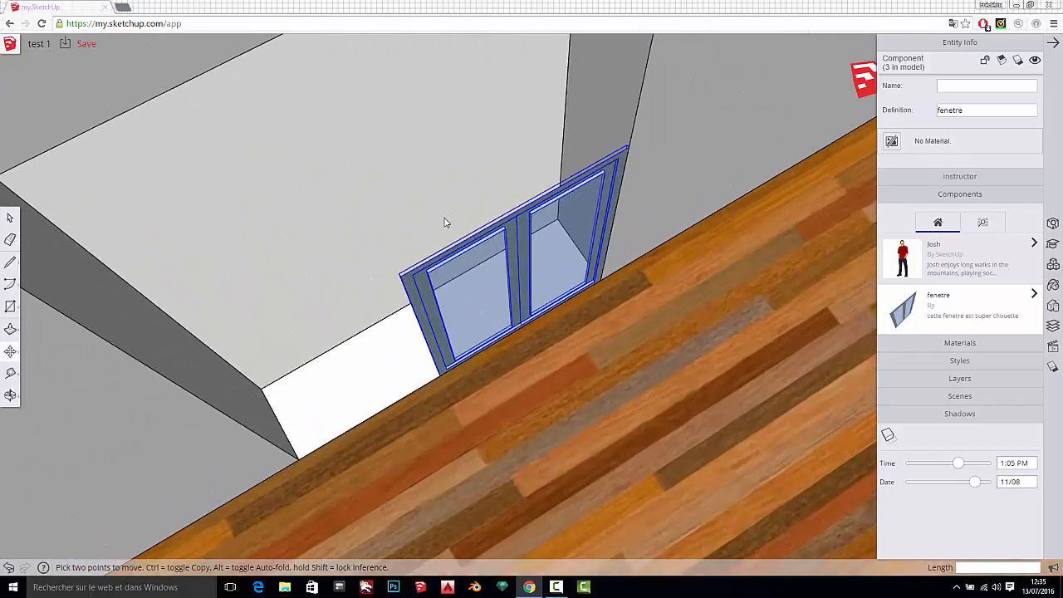
scroll(425, 224, "down", 2)
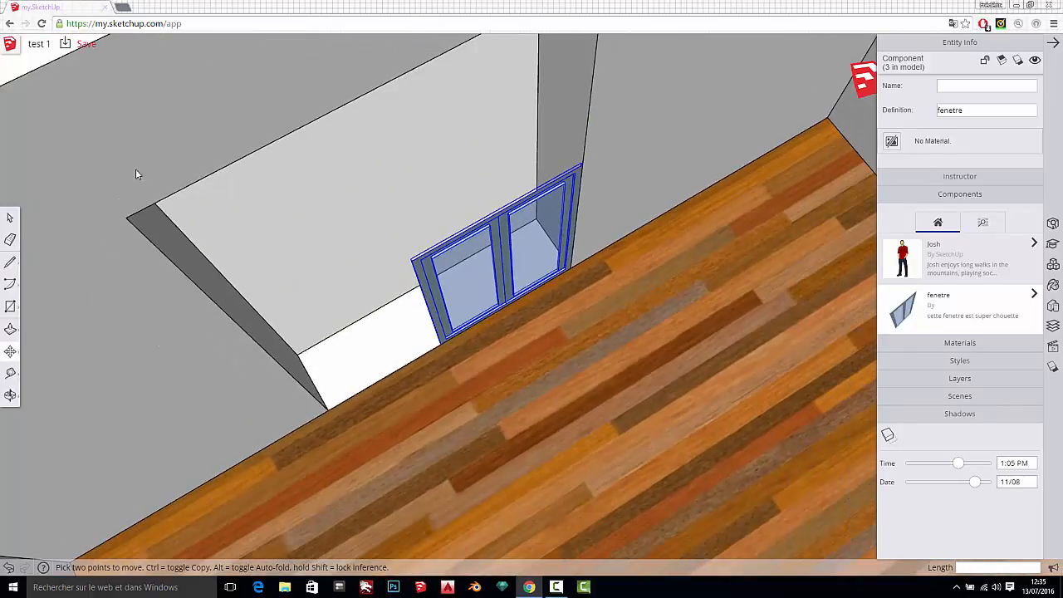
- Flip the fenetre component in the wide doorway along its own red axis
left_click(11, 217)
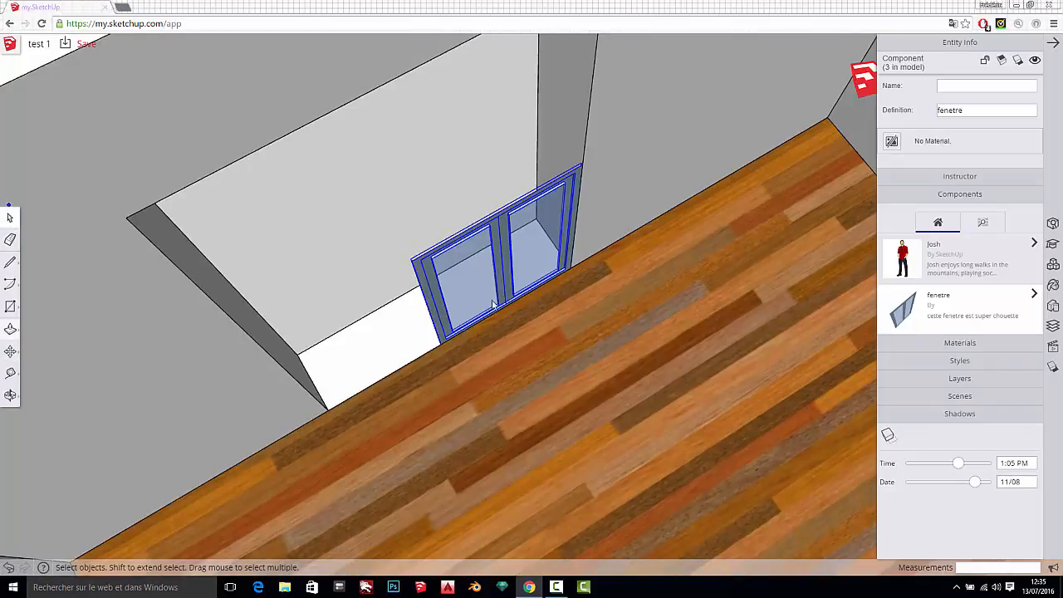
right_click(499, 254)
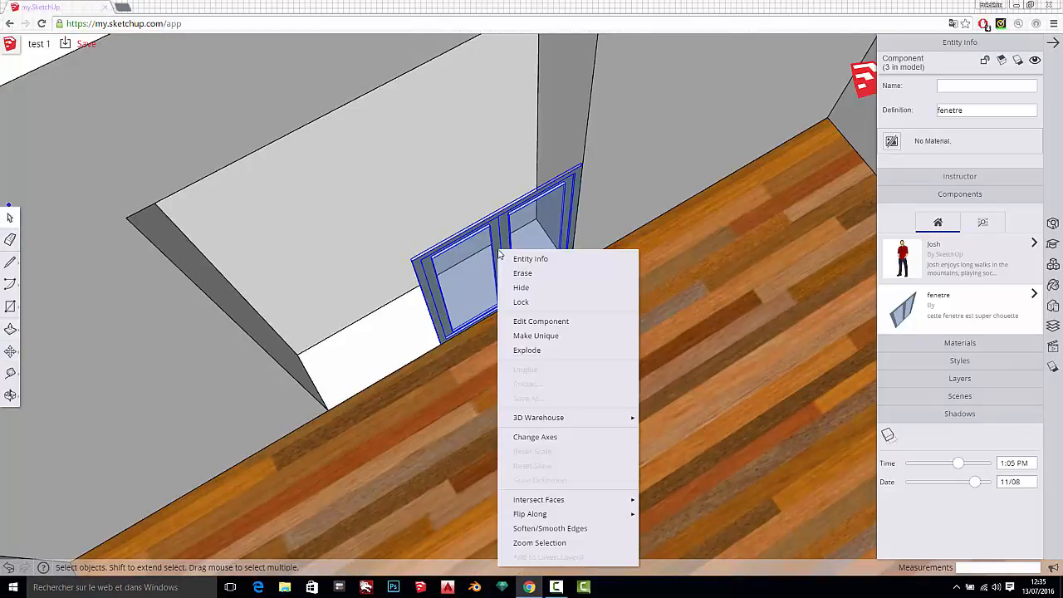
mouse_move(536, 520)
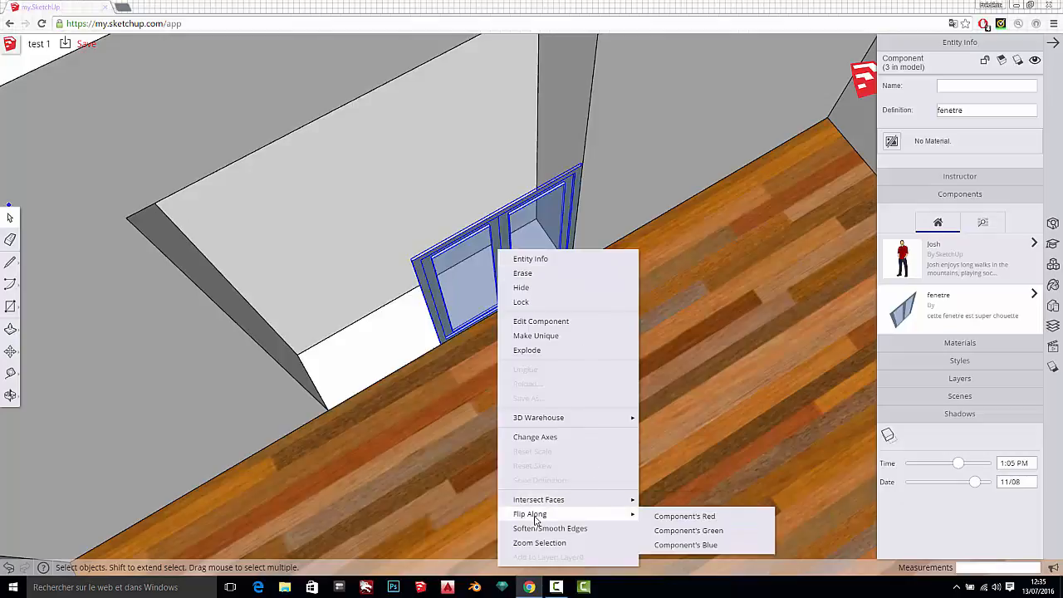
left_click(658, 516)
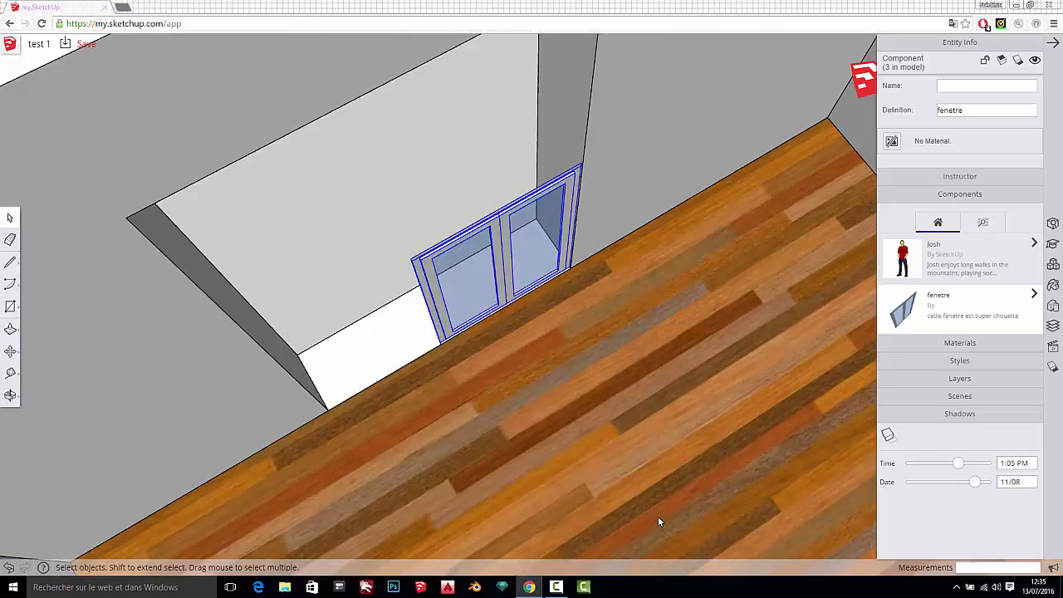
scroll(503, 253, "up", 5)
middle_click_drag(527, 241, 566, 146)
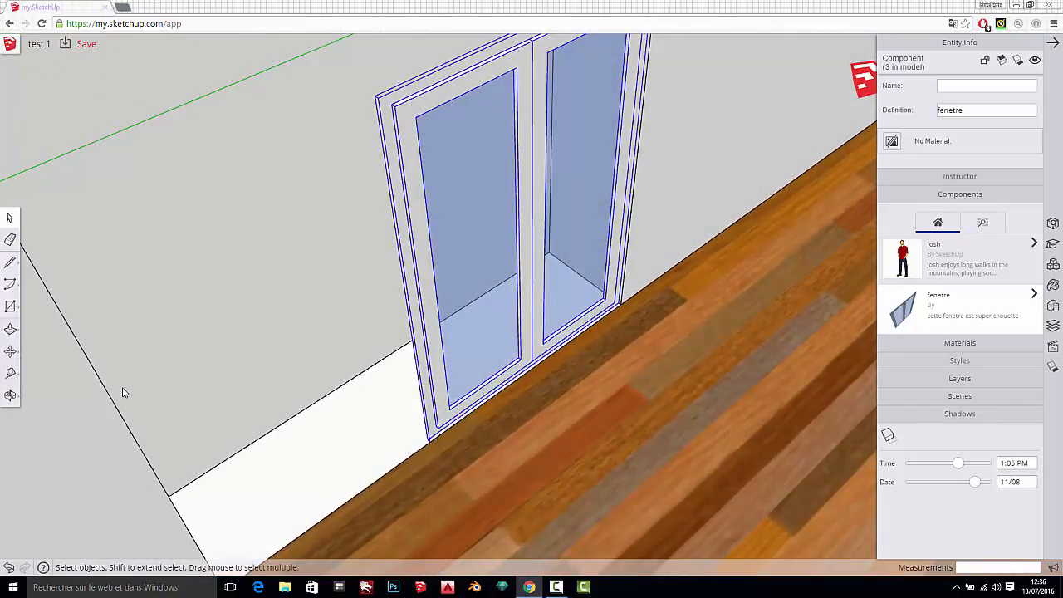
- Scale the fenetre component's width along the green axis until it reaches the opposite jamb of the wide doorway
left_click(12, 373)
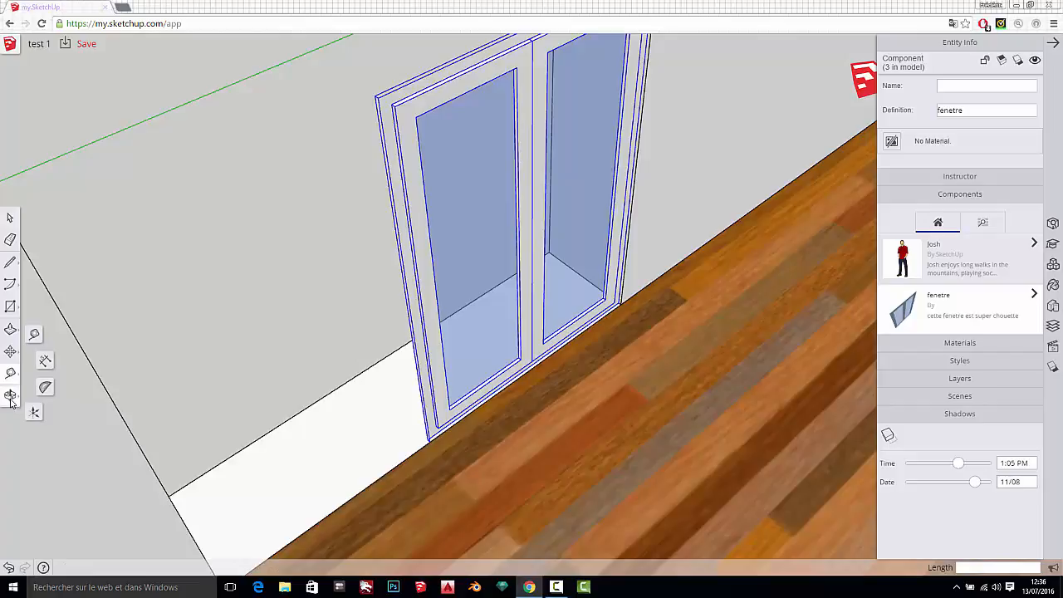
left_click(11, 396)
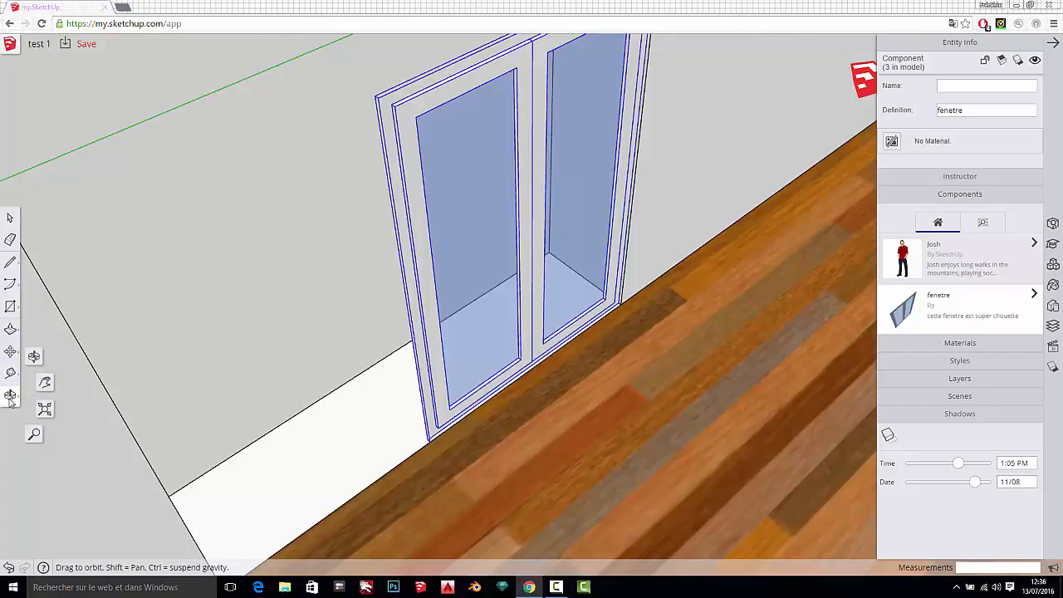
left_click(10, 352)
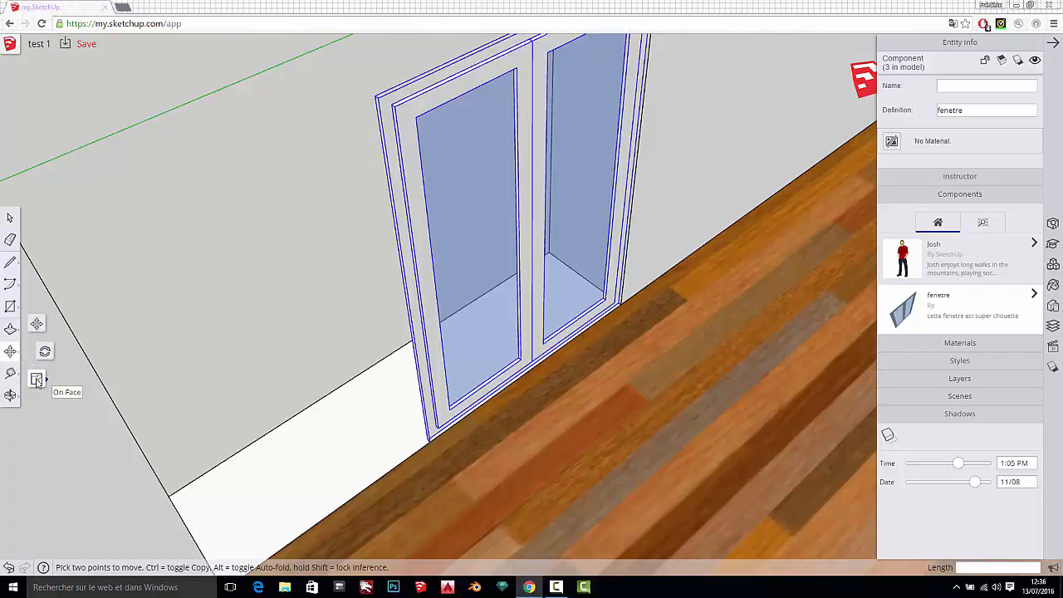
left_click(36, 379)
middle_click_drag(321, 386, 408, 355)
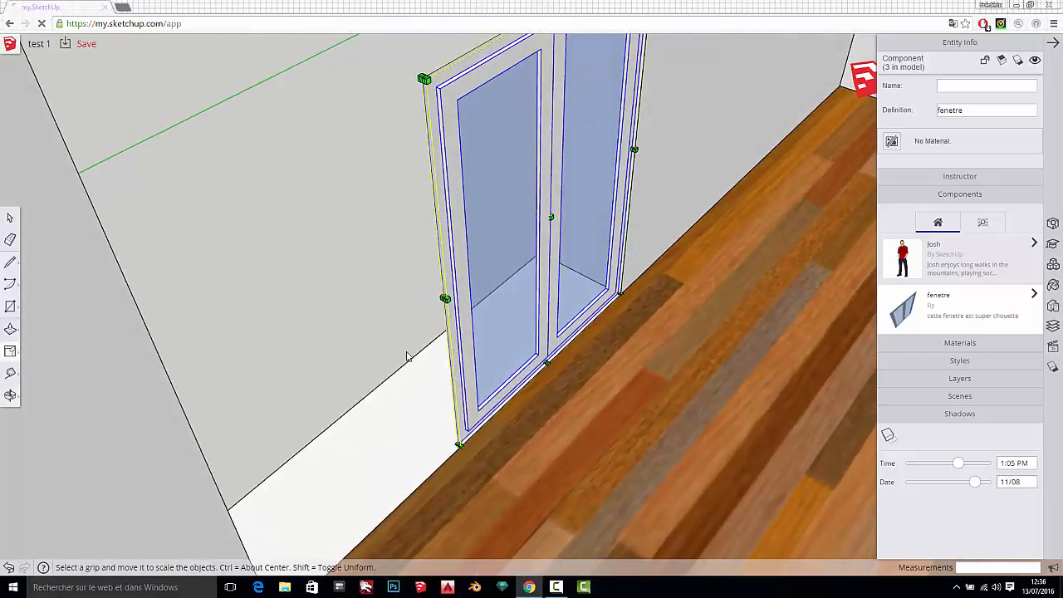
scroll(408, 355, "up", 1)
scroll(453, 314, "up", 2)
scroll(453, 309, "up", 3)
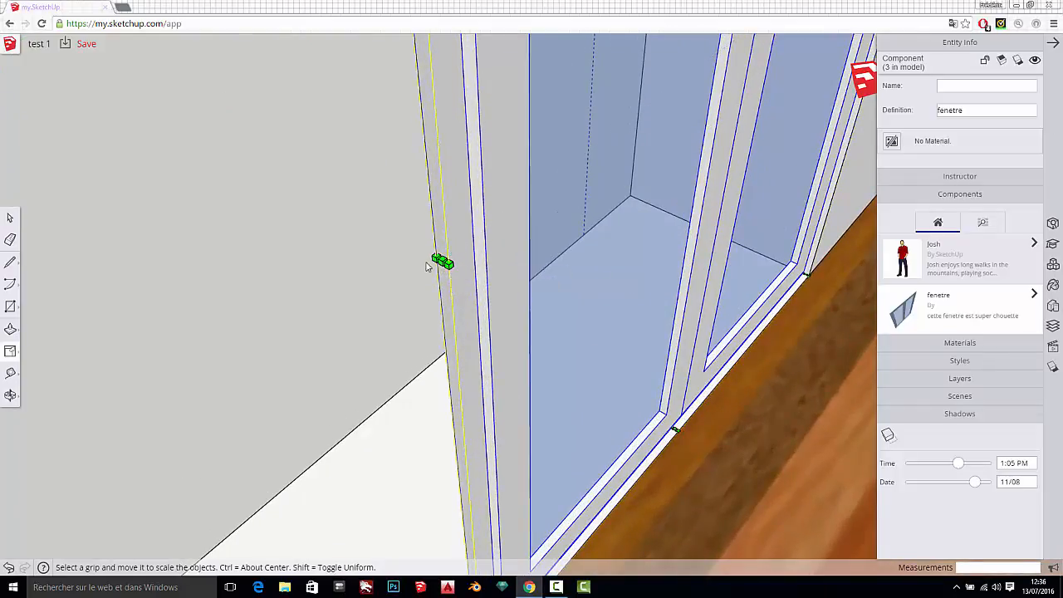
scroll(432, 262, "up", 3)
left_click(448, 268)
scroll(448, 268, "down", 8)
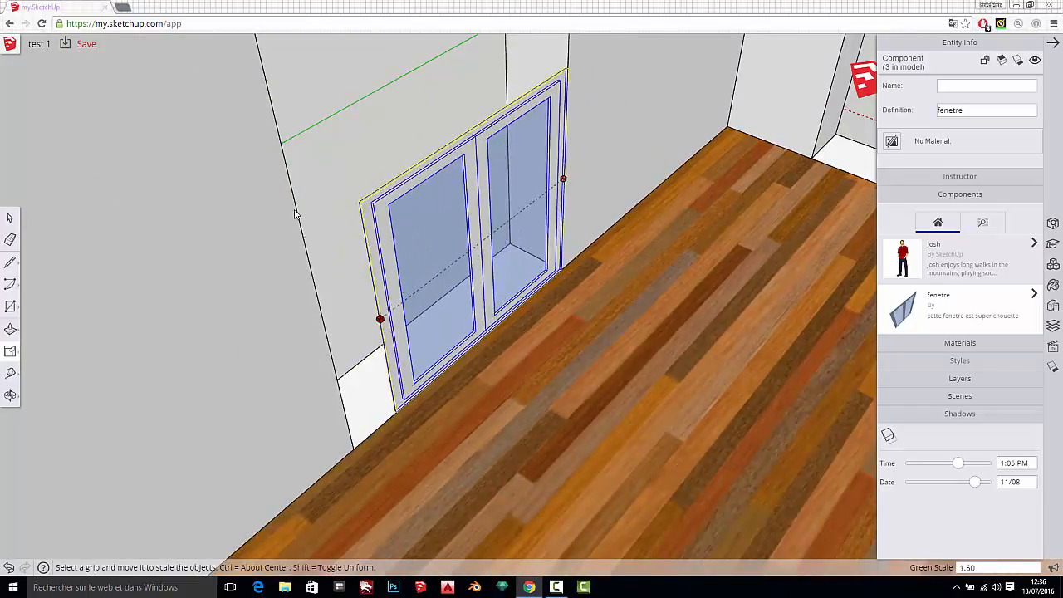
left_click(331, 355)
- Scale the fenetre component's height by a factor of 2.00 to reach the doorway's top corner, and clear the selection
scroll(453, 143, "up", 8)
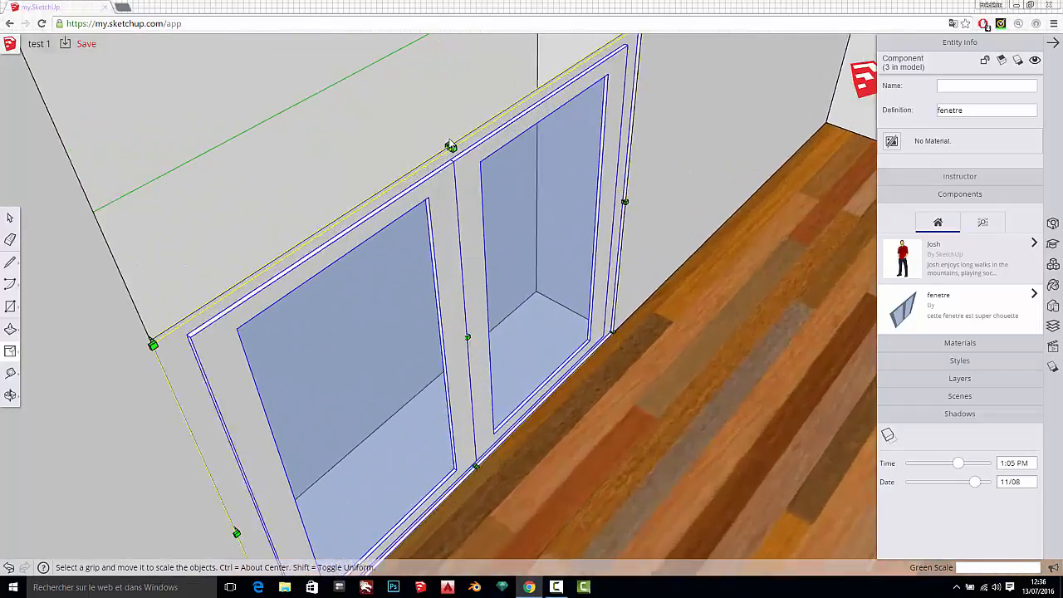
scroll(451, 158, "down", 10)
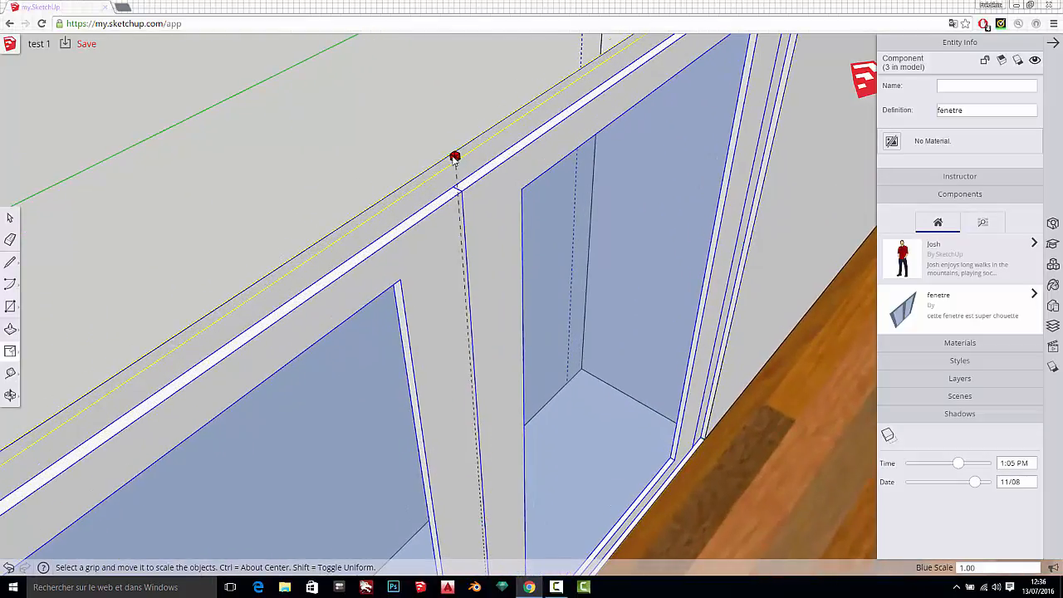
scroll(436, 237, "down", 3)
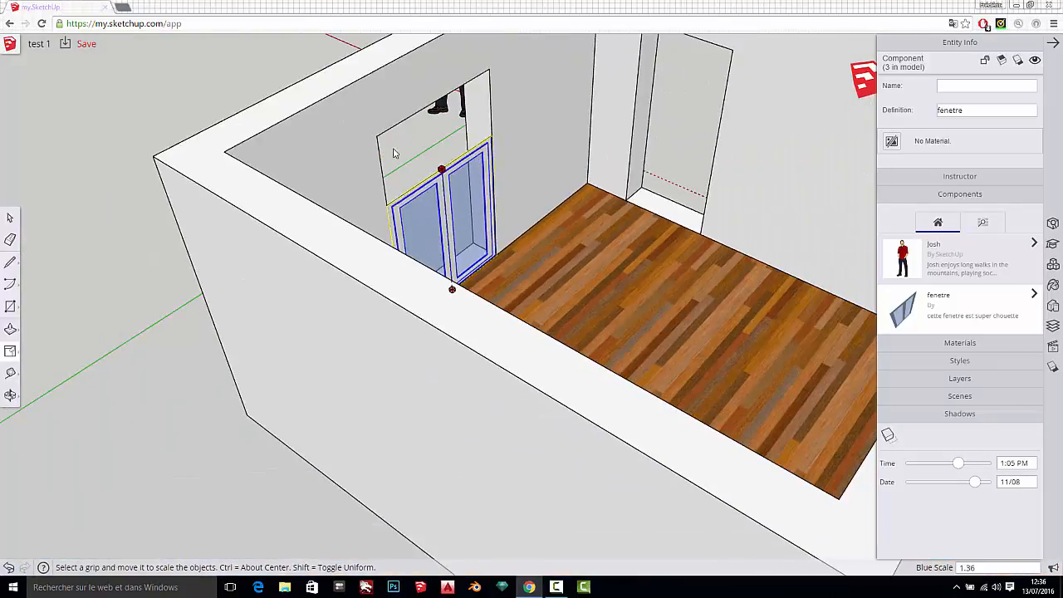
left_click(380, 139)
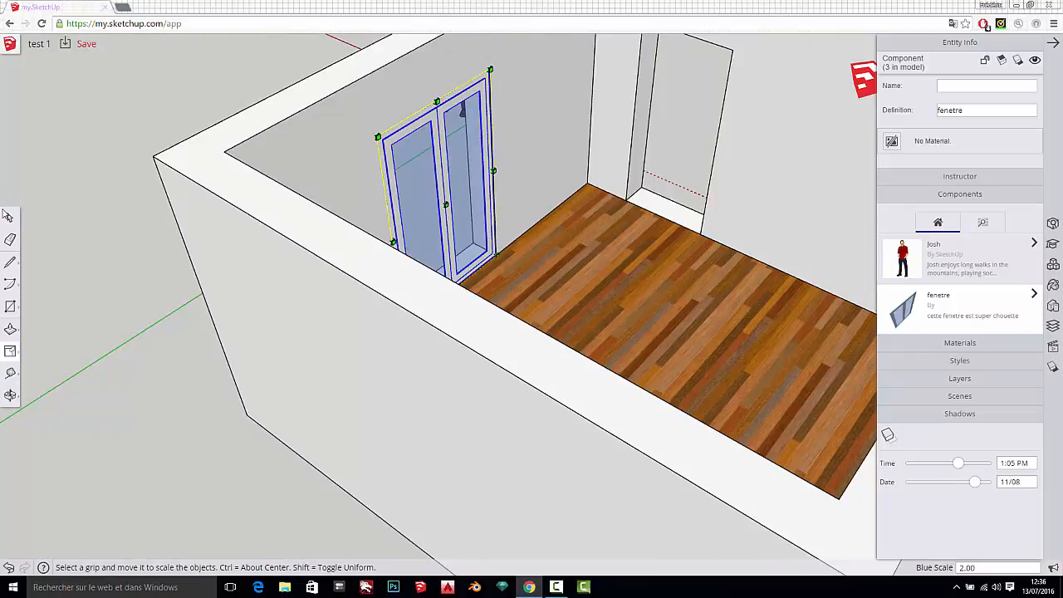
left_click(10, 216)
left_click(119, 164)
- Move the Josh figure from outside the building onto the parquet floor near the wide glazed door, and clear the selection
scroll(285, 265, "down", 3)
middle_click_drag(285, 266, 599, 319)
scroll(599, 318, "up", 5)
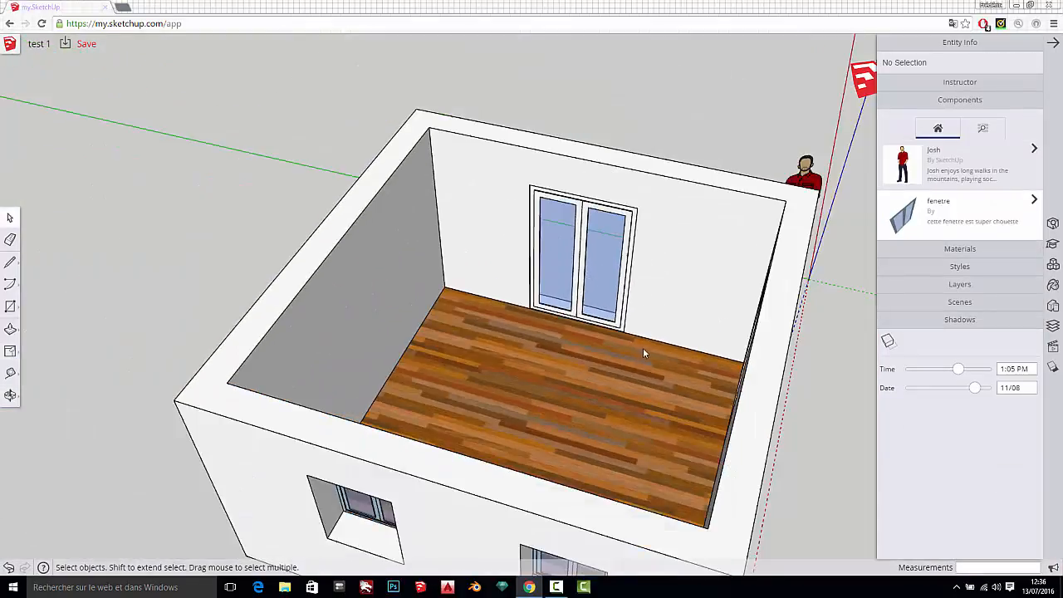
middle_click_drag(642, 353, 659, 338)
scroll(429, 310, "down", 3)
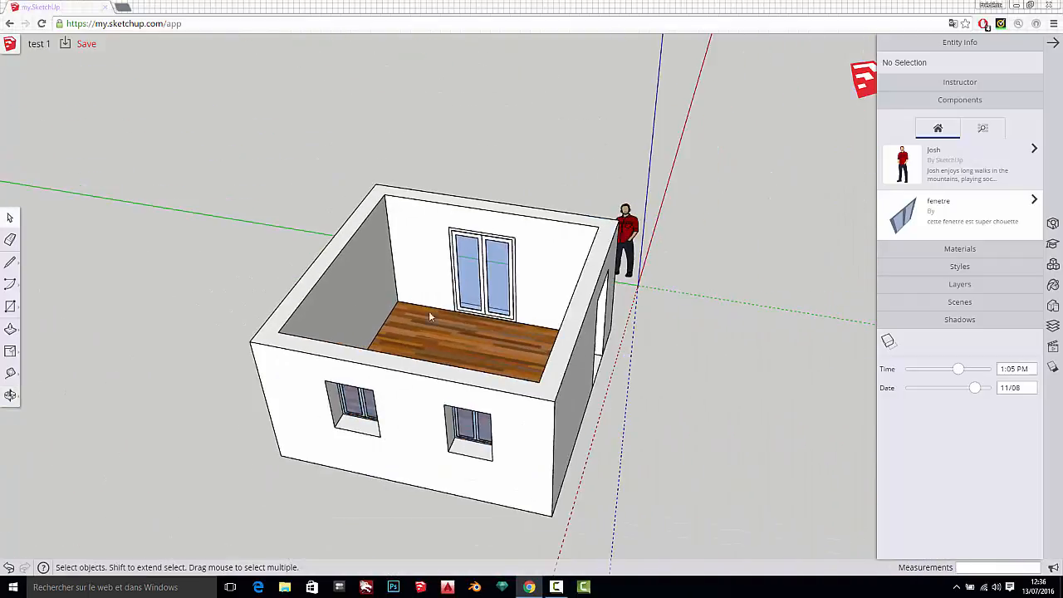
middle_click_drag(636, 259, 700, 292)
scroll(700, 291, "up", 3)
left_click(656, 267)
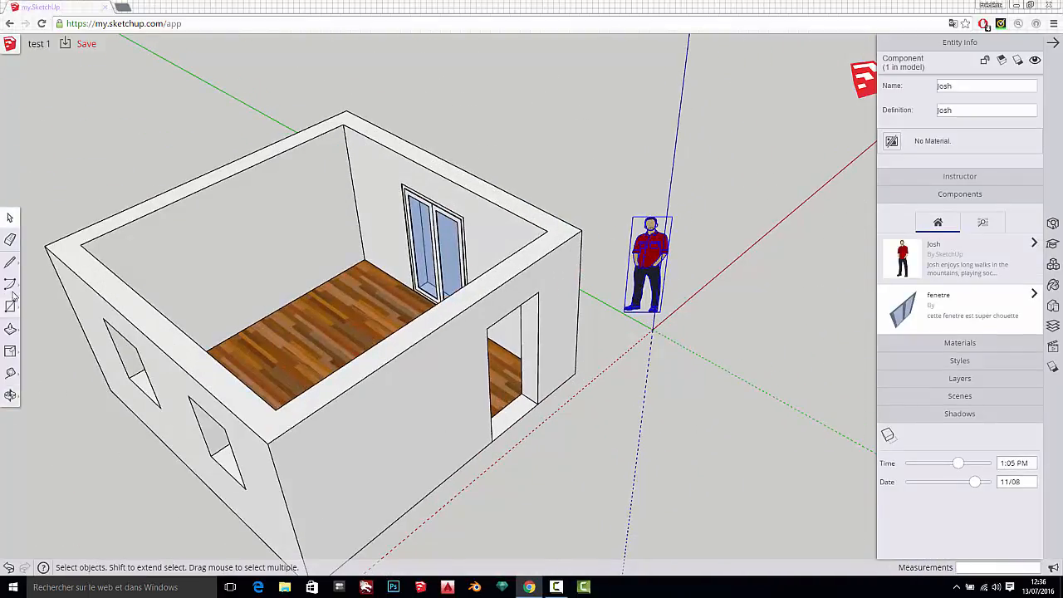
key("m")
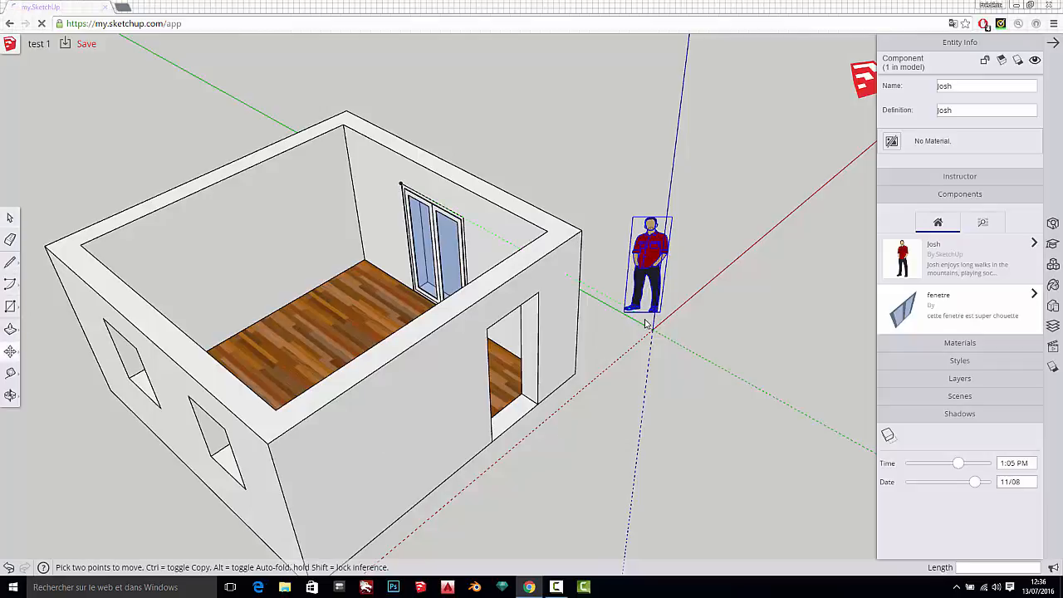
left_click(656, 311)
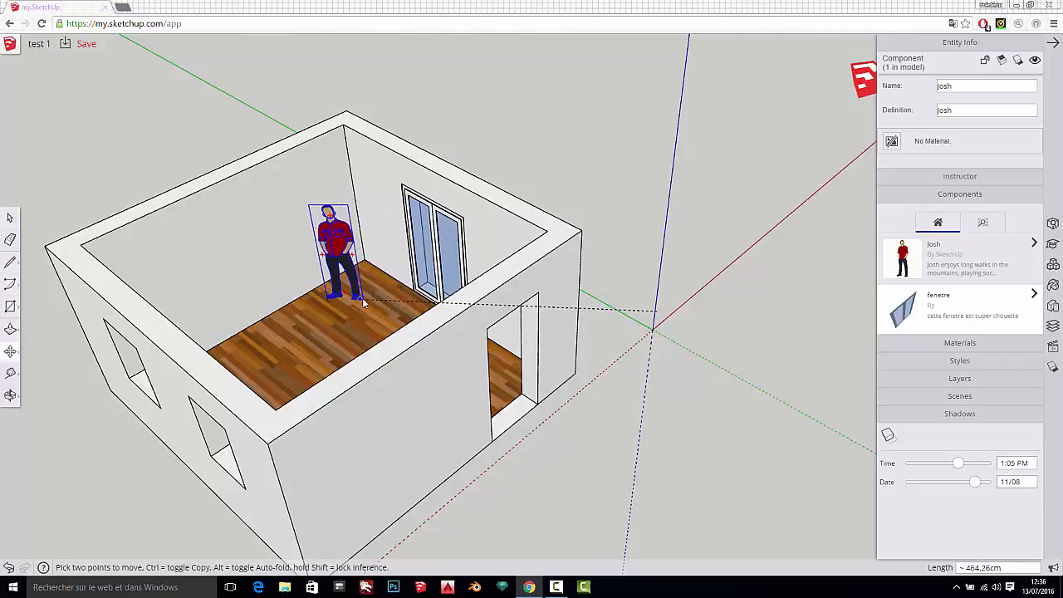
left_click(369, 294)
scroll(575, 347, "down", 3)
left_click(649, 282)
- Draw a horizontal rectangle of about 56 x 10 cm on the plain white wall beside the Josh figure
scroll(235, 284, "up", 10)
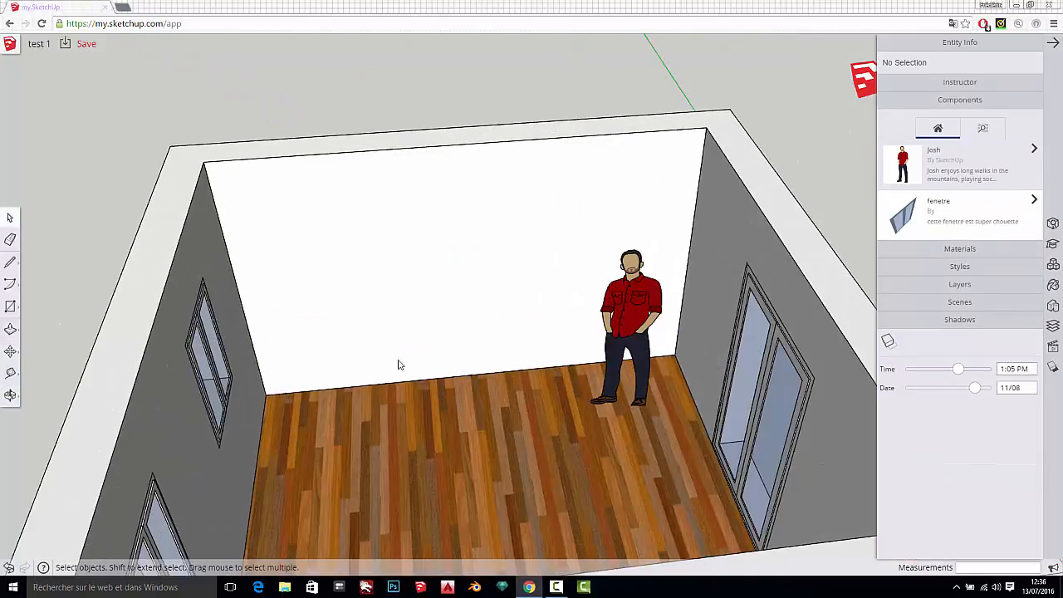
scroll(448, 268, "up", 3)
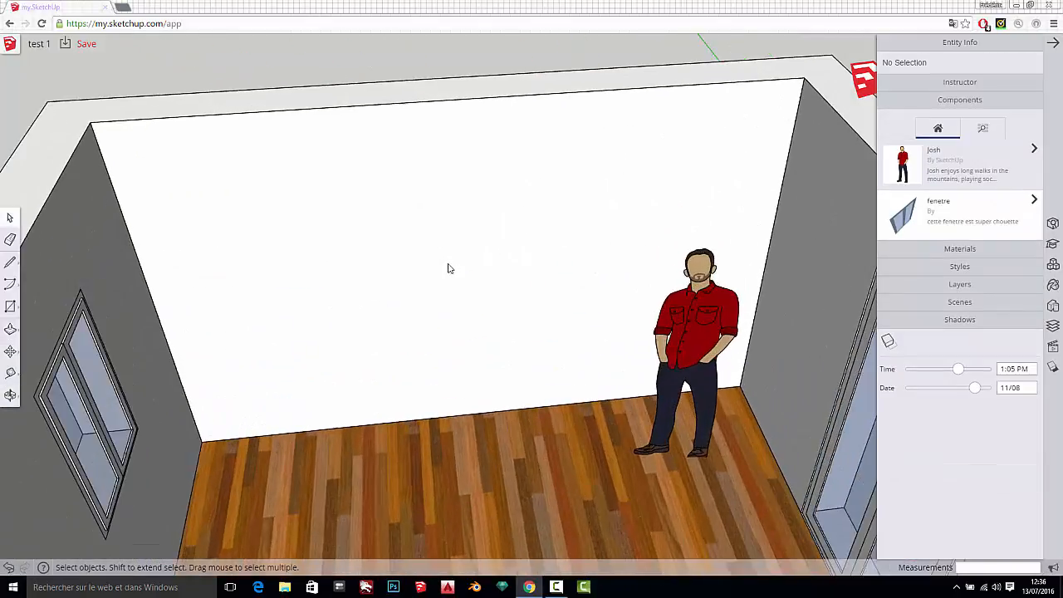
left_click(10, 307)
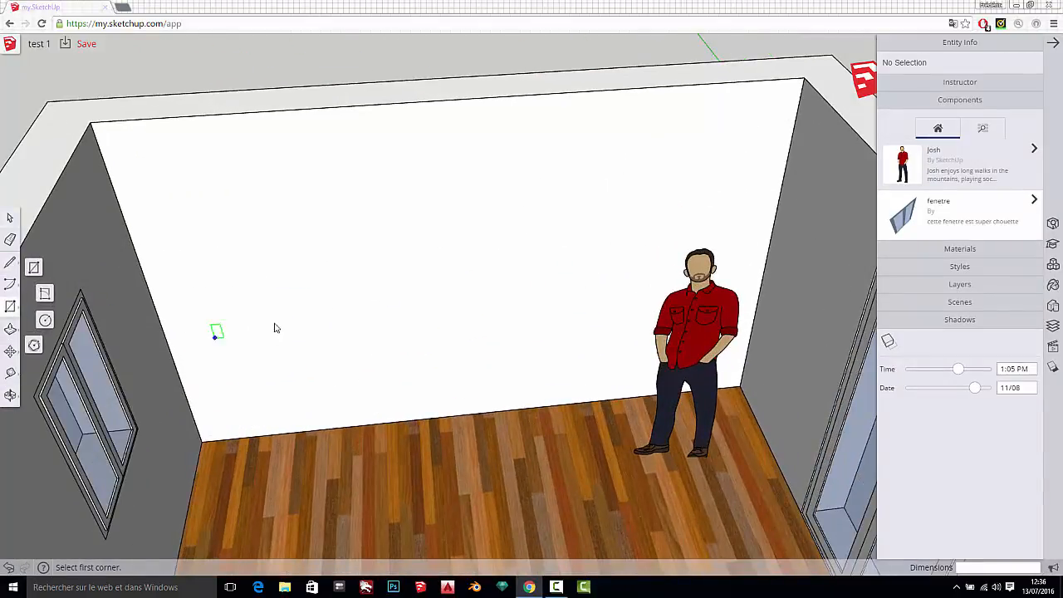
left_click(249, 308)
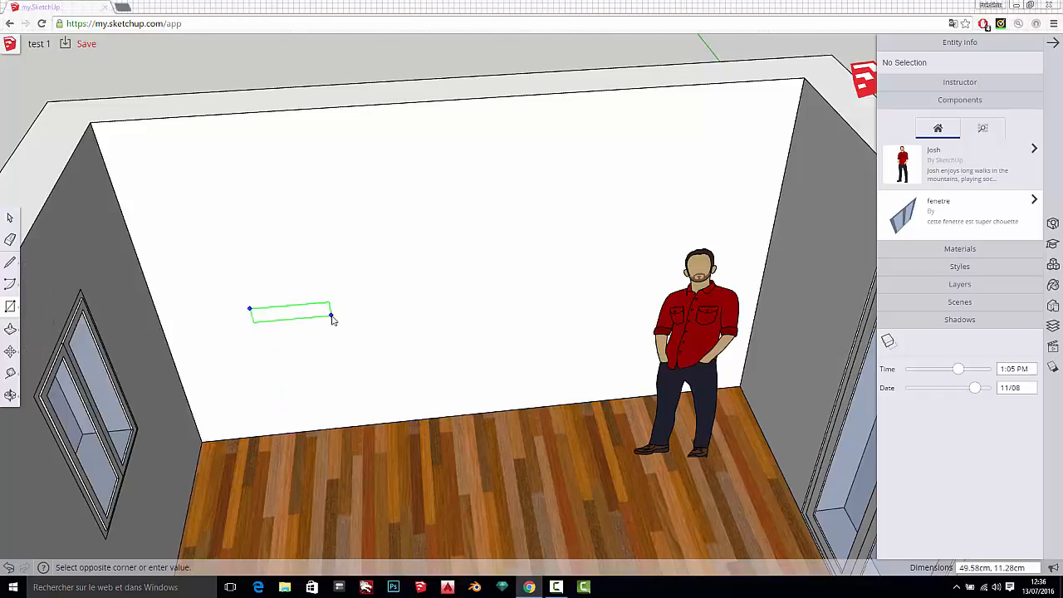
left_click(340, 316)
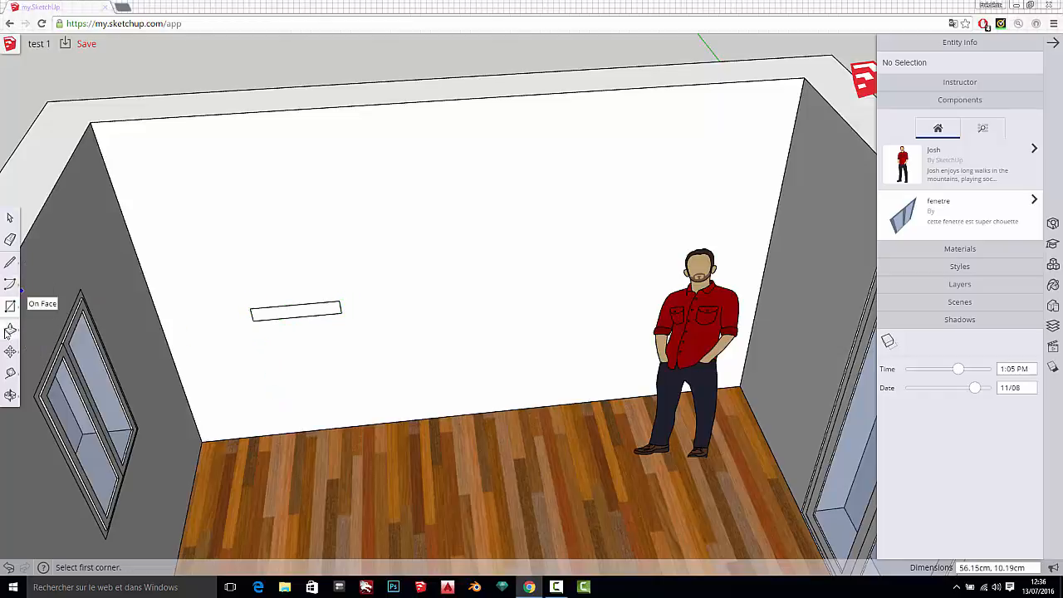
- Pull the rectangle out from the wall as a shelf and thin it by pushing its top face down about 6.5 cm
left_click(10, 329)
left_click(259, 312)
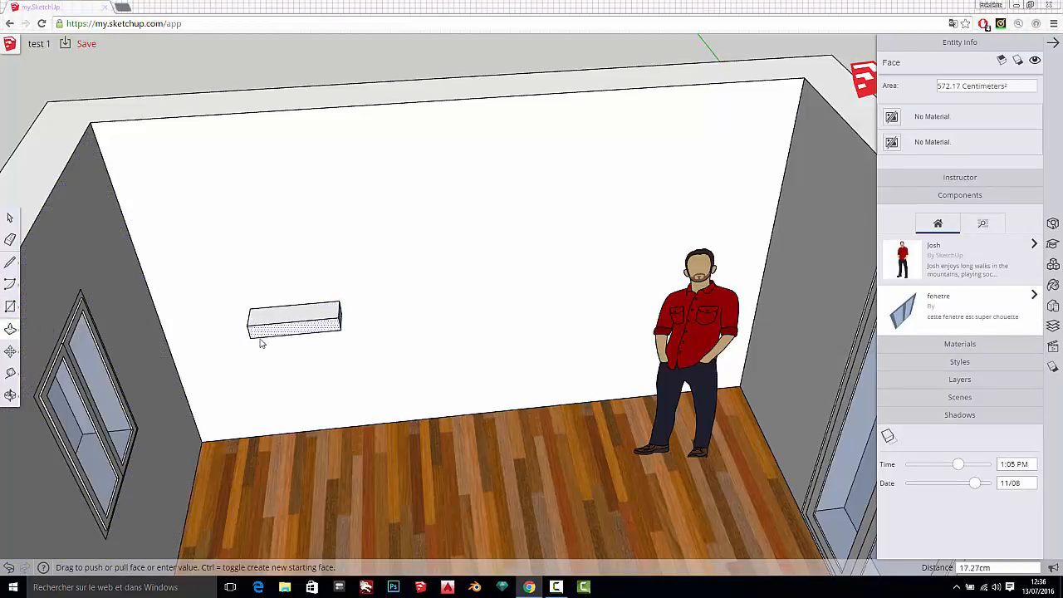
left_click(259, 342)
scroll(262, 342, "up", 4)
middle_click_drag(297, 360, 264, 304)
left_click(264, 292)
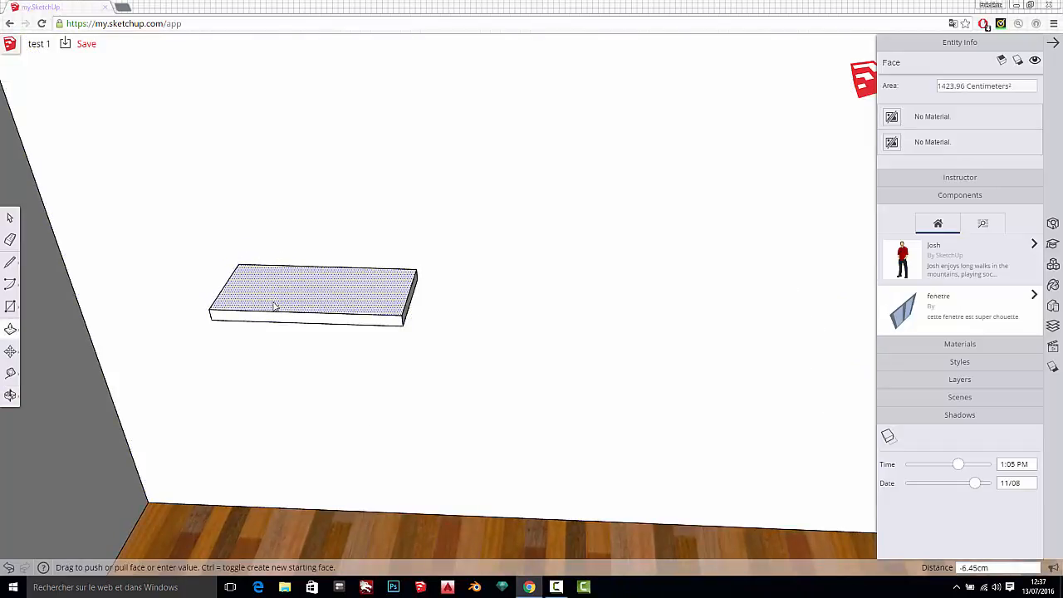
left_click(274, 306)
- Copy the whole shelf straight up the wall, about 19 cm above the original
scroll(487, 289, "down", 4)
key("space")
left_click_drag(307, 226, 538, 361)
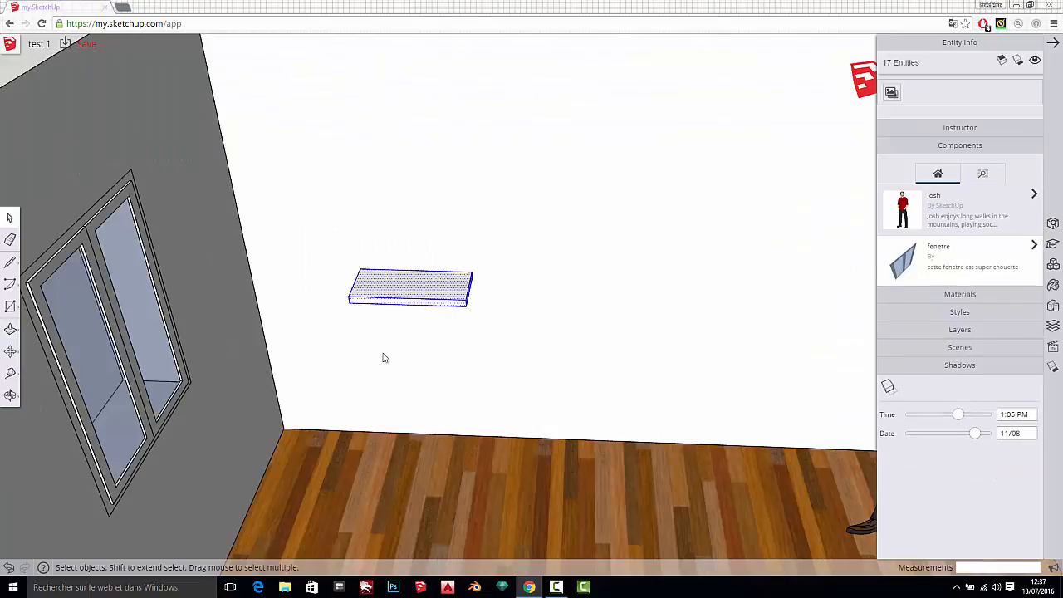
left_click(10, 351)
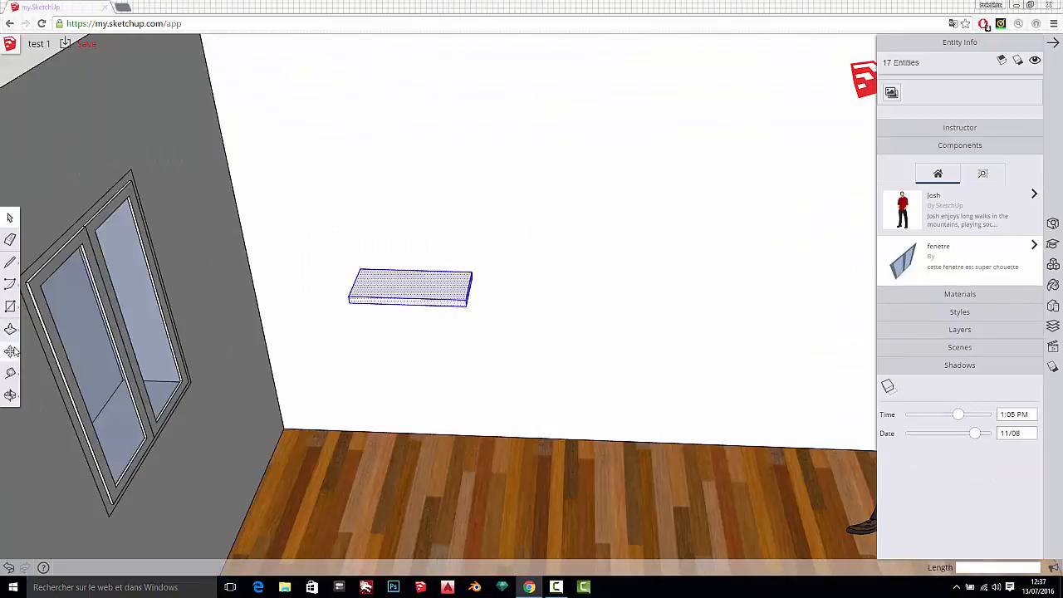
left_click(472, 272)
key("ctrl")
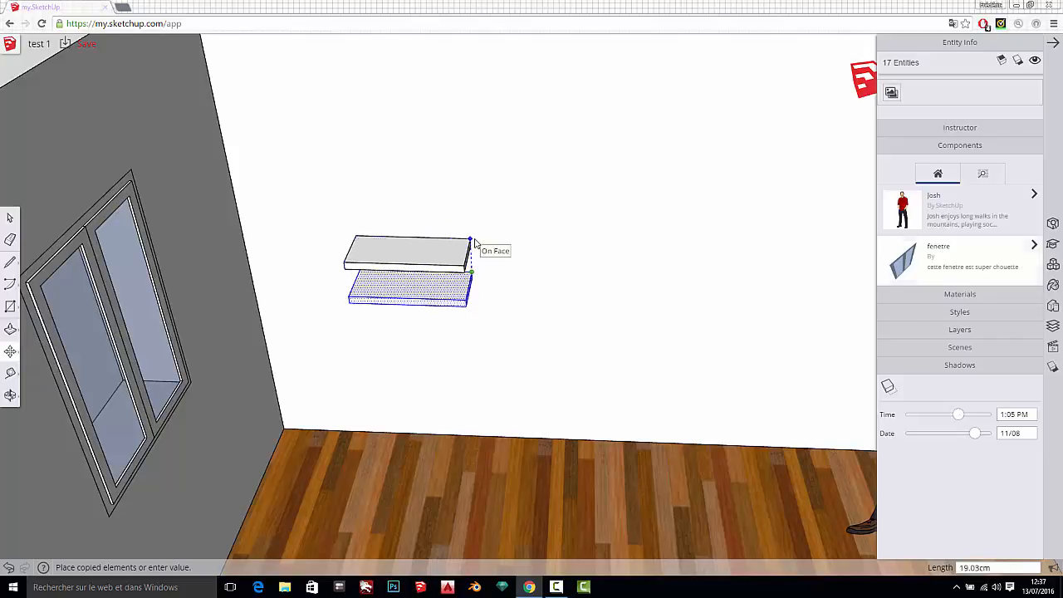
left_click(472, 245)
- Repeat the shelf copy with the x3 multiplier to build an evenly spaced stack of four shelves
scroll(473, 249, "down", 3)
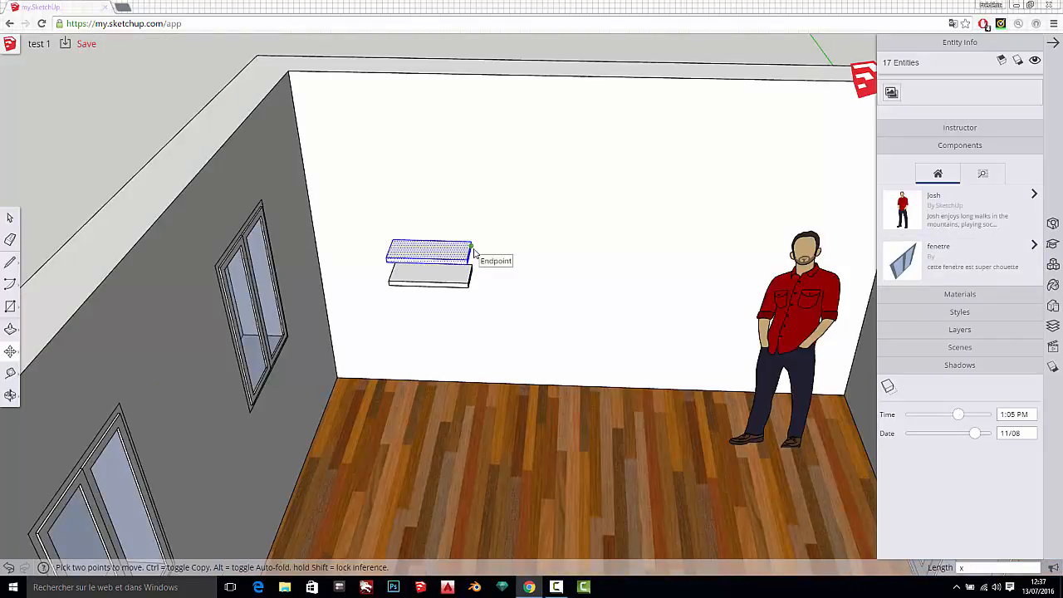
type("x3")
key("Return")
scroll(449, 263, "down", 5)
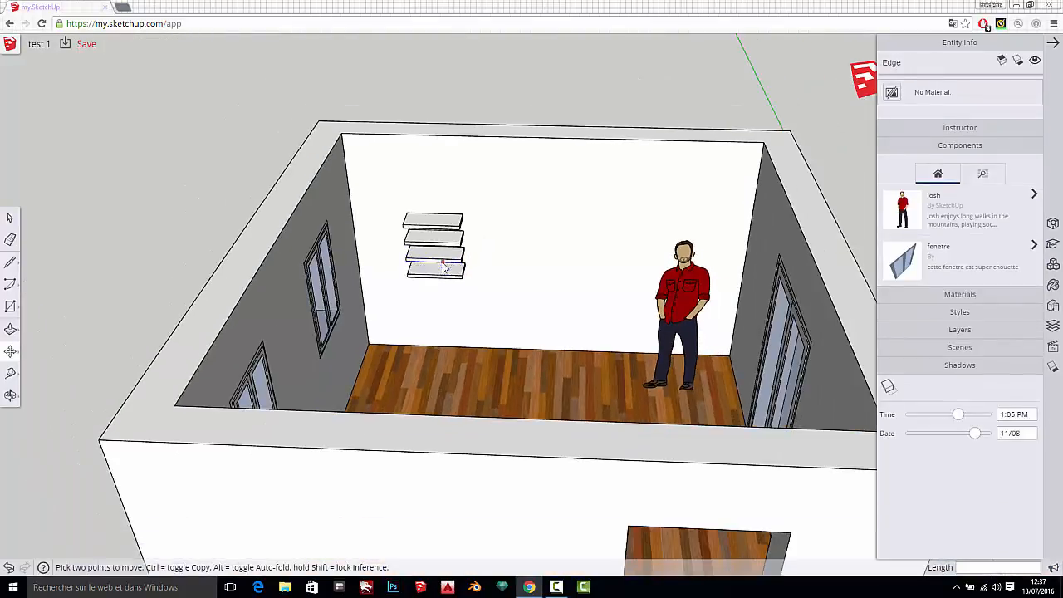
scroll(440, 249, "up", 2)
scroll(555, 280, "down", 3)
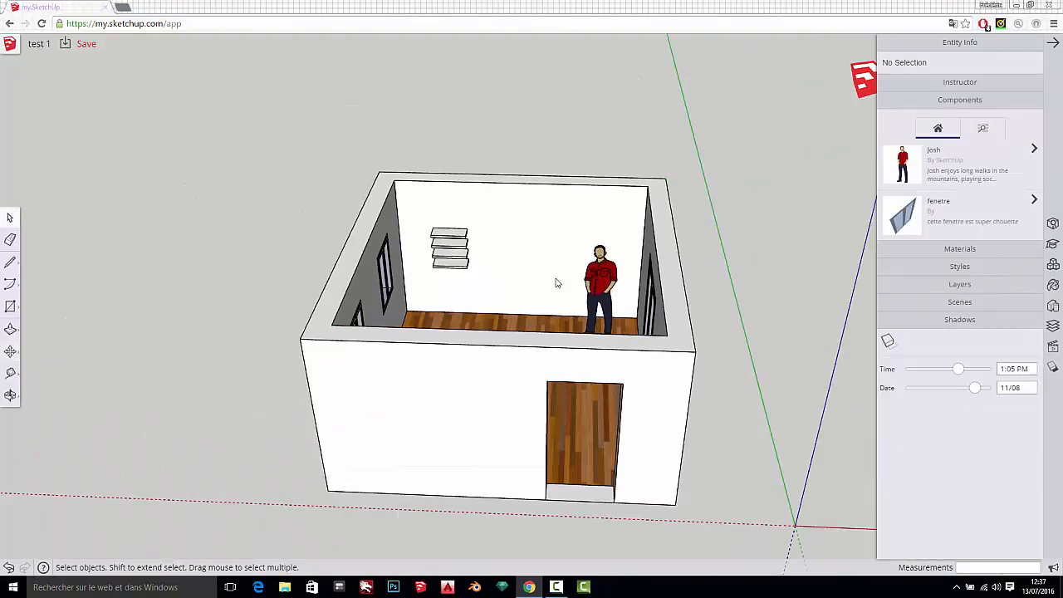
- Draw a rectangle of about 62 x 34 cm on the ground outside, in front of the wide glazed door
middle_click_drag(555, 280, 349, 264)
scroll(529, 263, "up", 2)
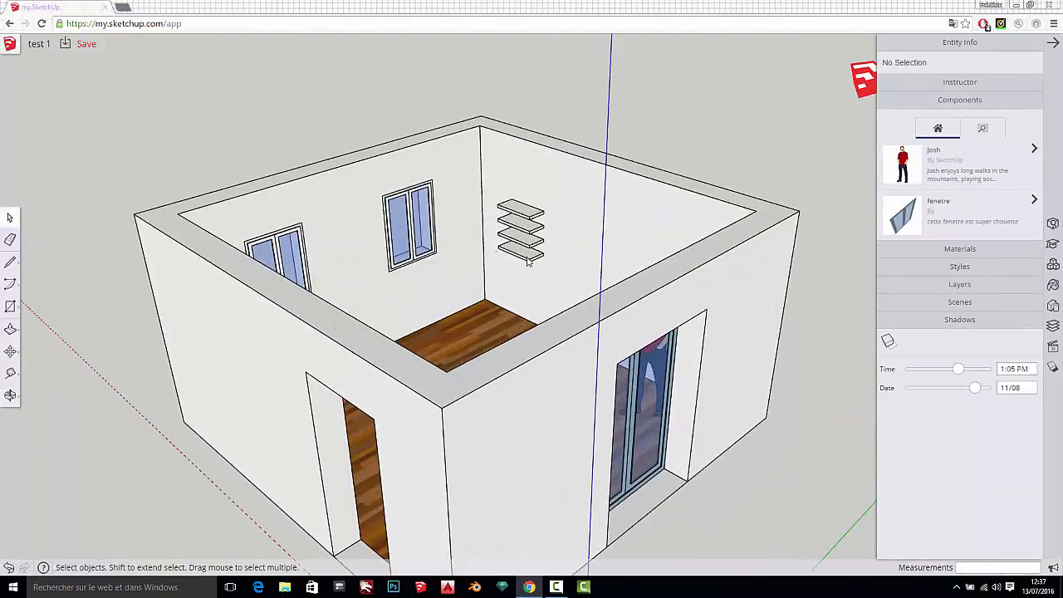
scroll(481, 280, "down", 3)
middle_click_drag(481, 280, 640, 353)
scroll(669, 342, "up", 2)
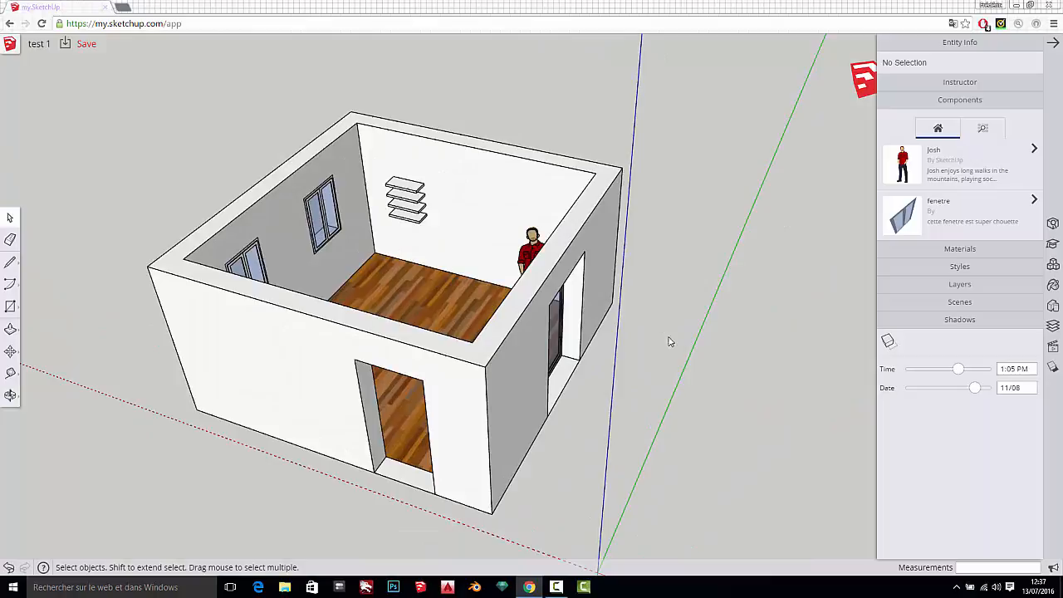
left_click(10, 306)
scroll(664, 382, "up", 5)
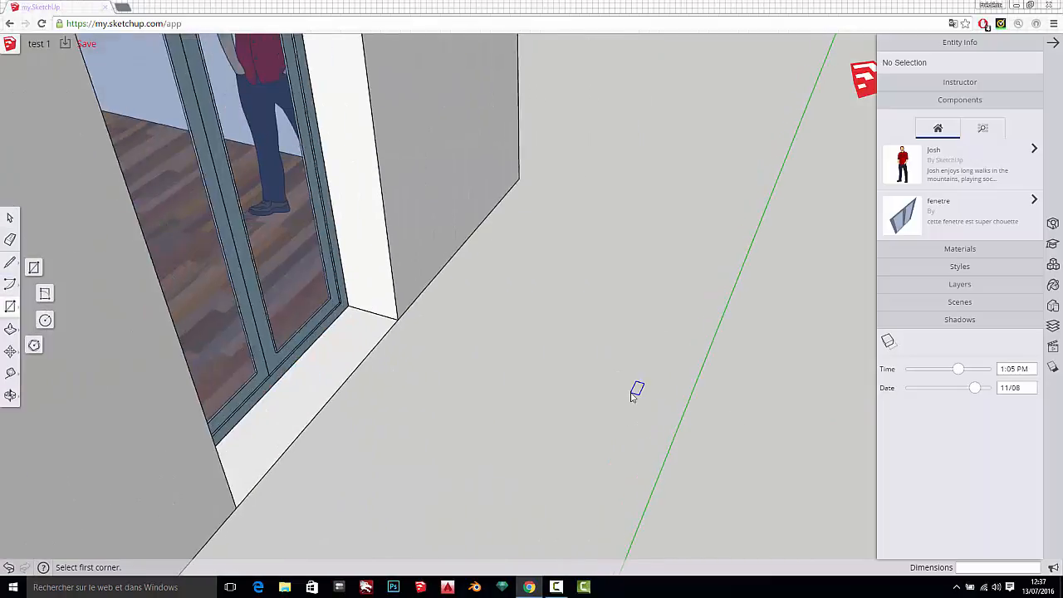
scroll(631, 397, "up", 1)
left_click(565, 349)
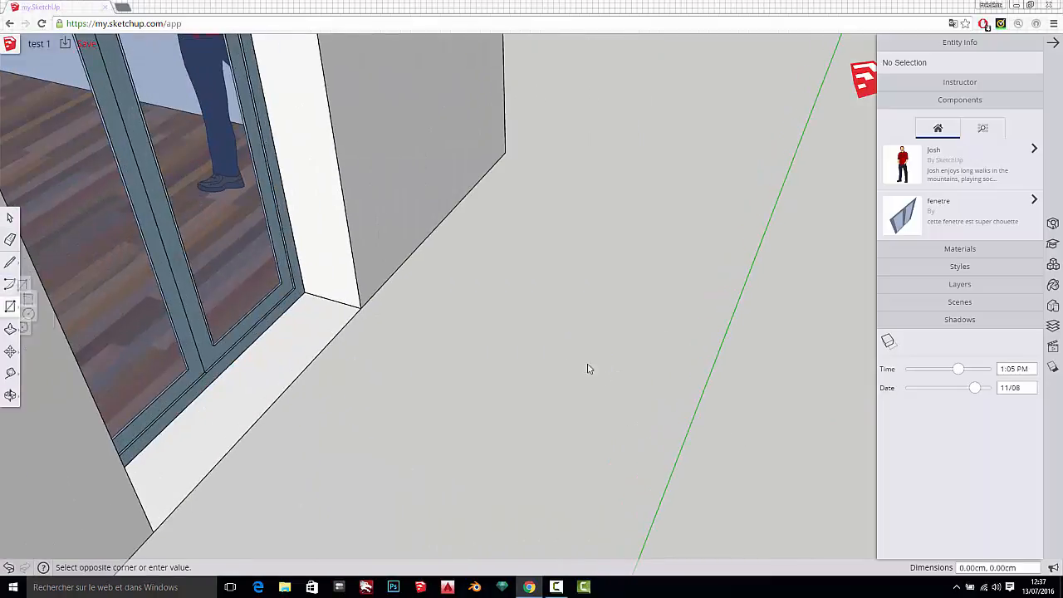
left_click(689, 450)
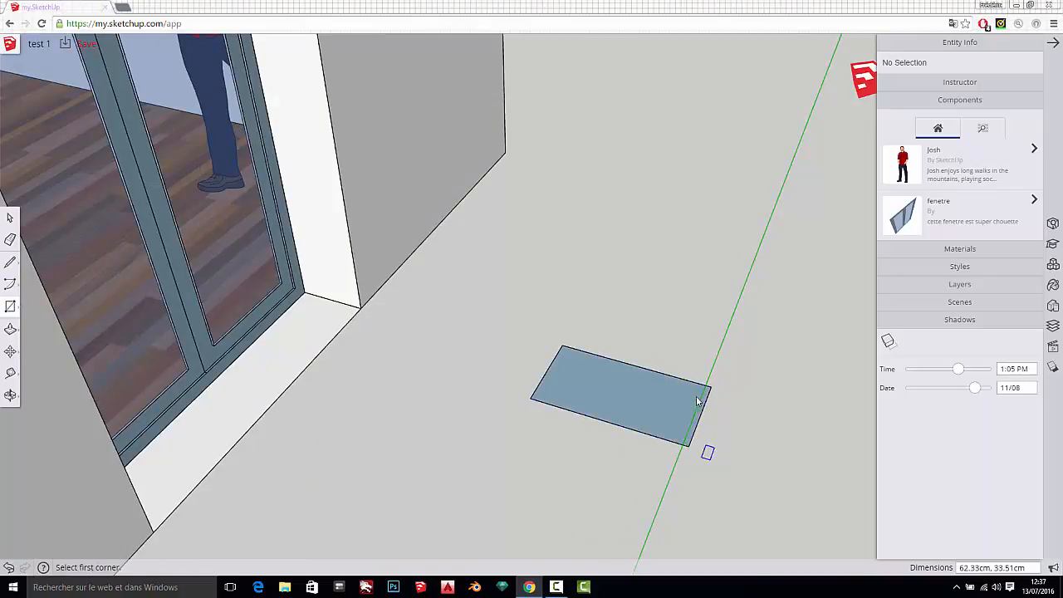
- Push/Pull the ground rectangle up about 2.3 cm to form a thin tabletop board
scroll(656, 410, "up", 3)
left_click(10, 329)
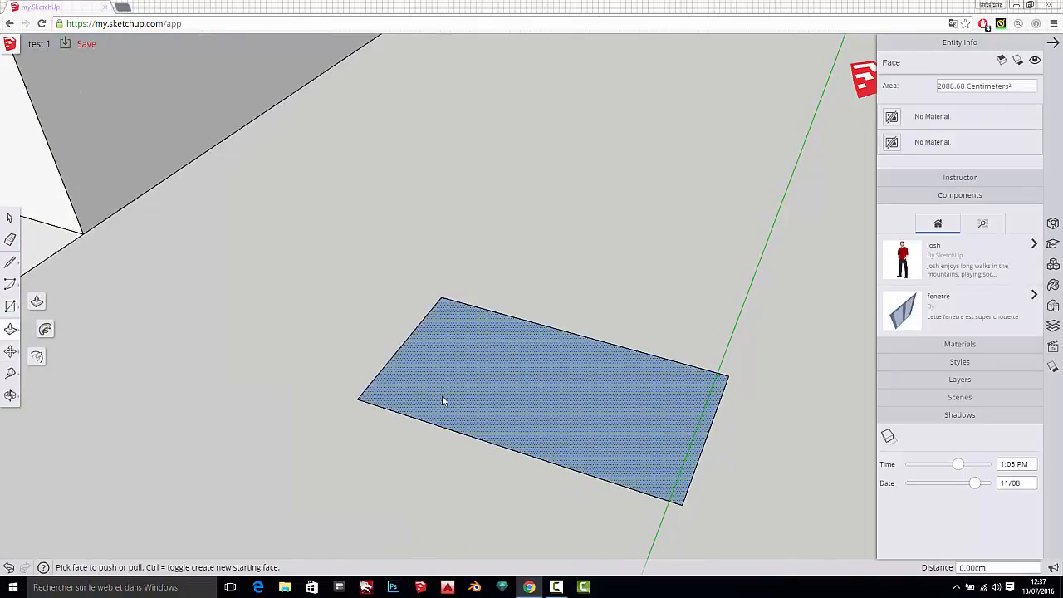
left_click(441, 399)
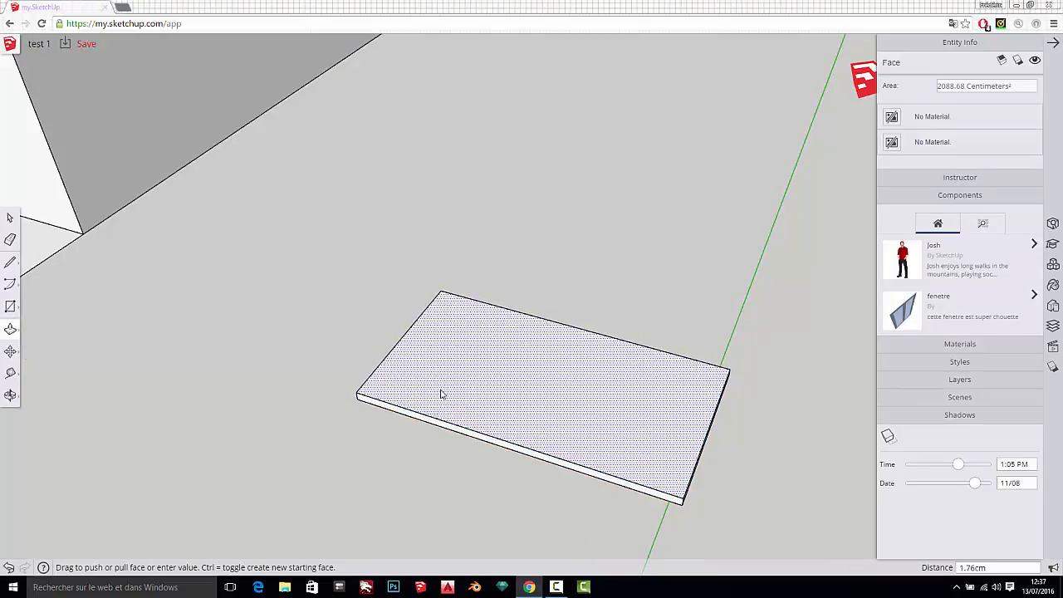
left_click(440, 392)
scroll(520, 374, "up", 3)
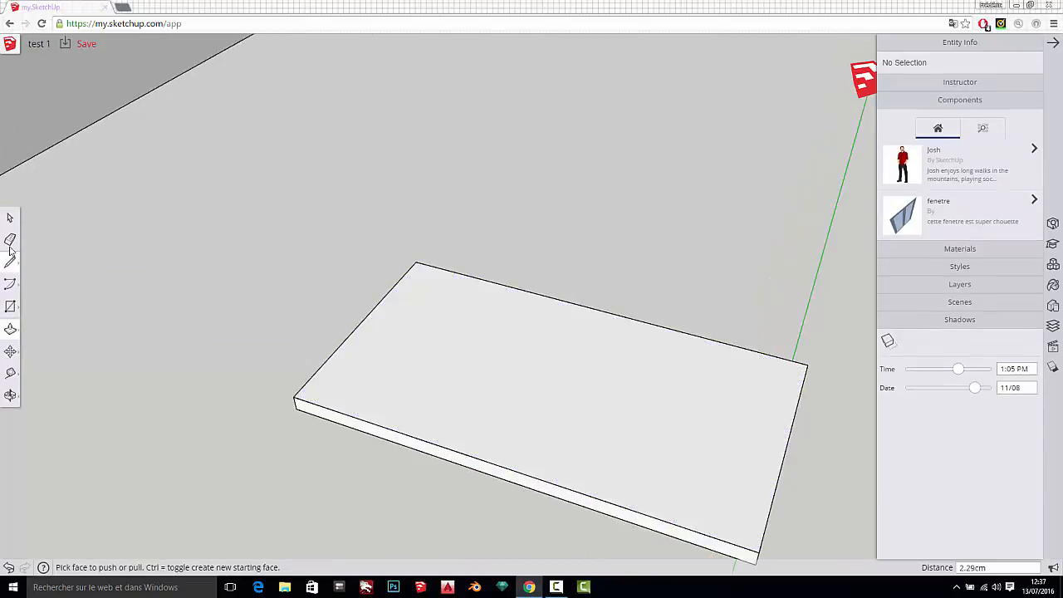
- Draw a small leg-sized rectangle on the board's upper face, just inside one corner
left_click(10, 308)
scroll(430, 335, "down", 3)
middle_click_drag(465, 362, 586, 499)
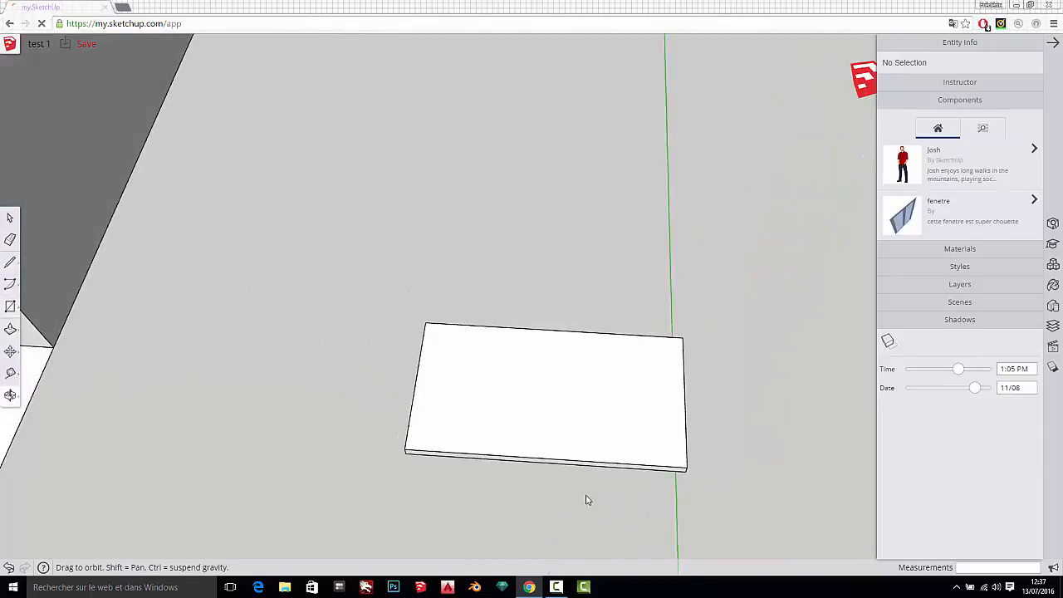
scroll(443, 446, "up", 5)
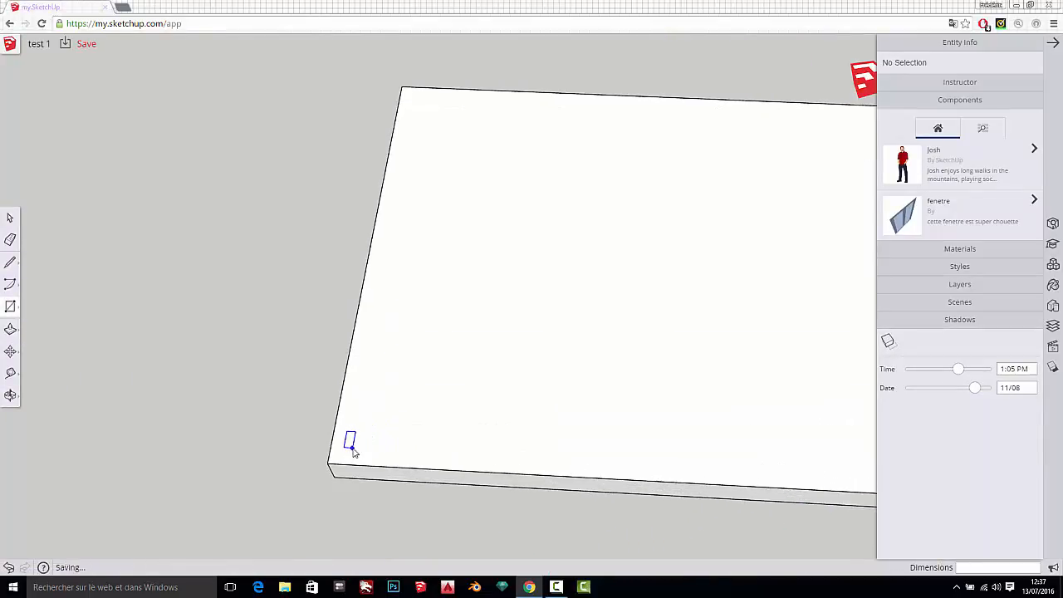
left_click(373, 441)
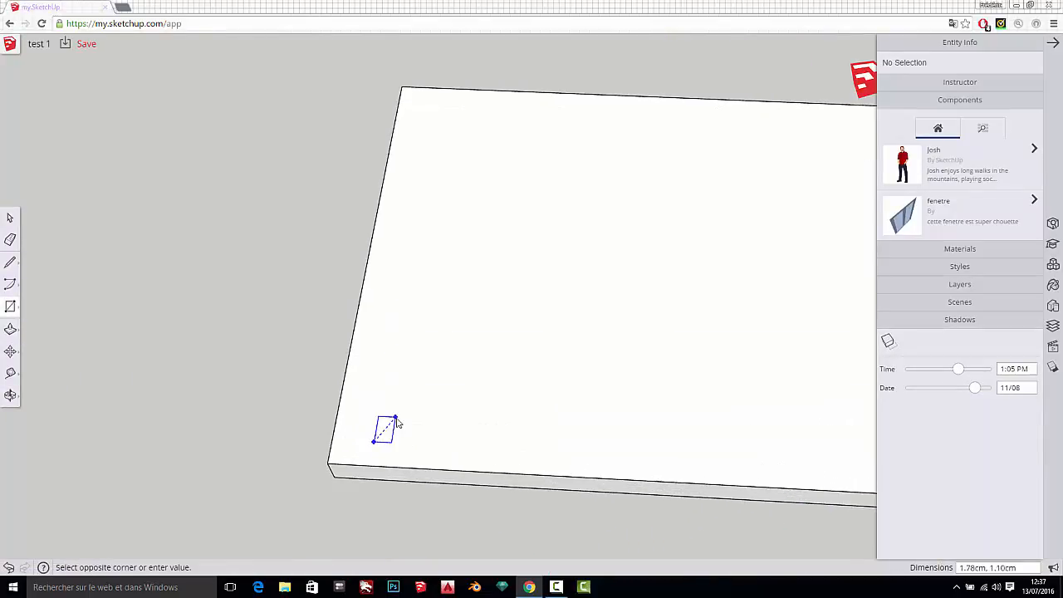
left_click(410, 421)
scroll(419, 390, "down", 2)
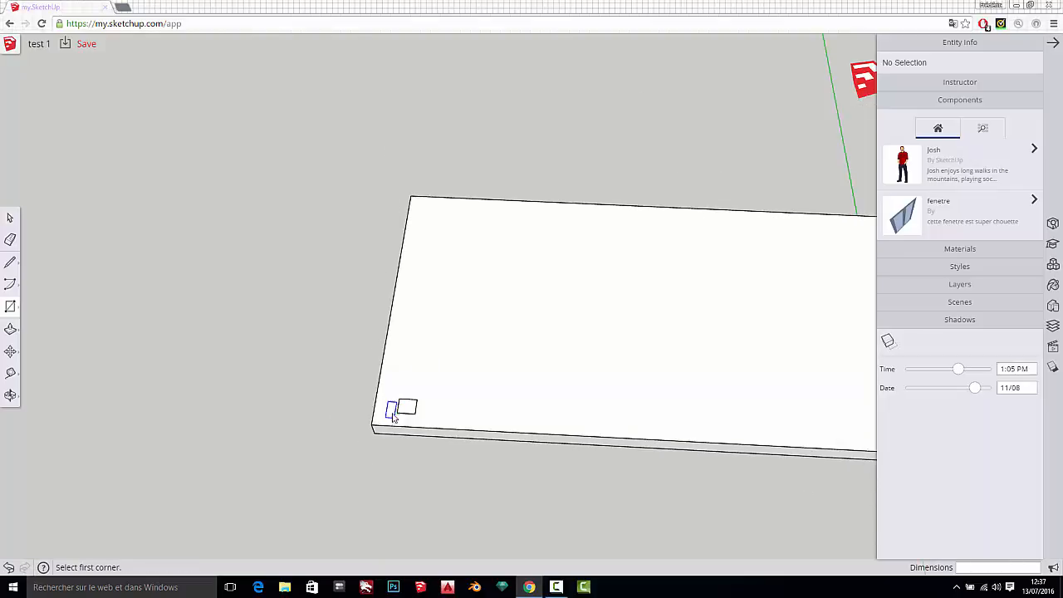
- Copy the small leg rectangle about 28 cm along the board's short side to the opposite corner
key("space")
double_click(407, 407)
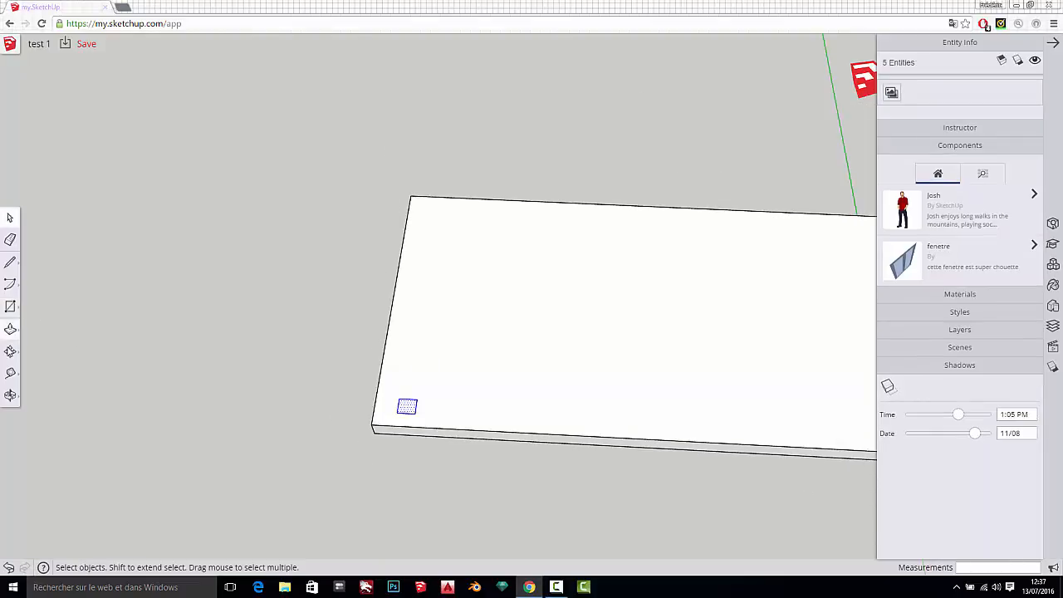
key("m")
left_click(399, 401)
key("ctrl")
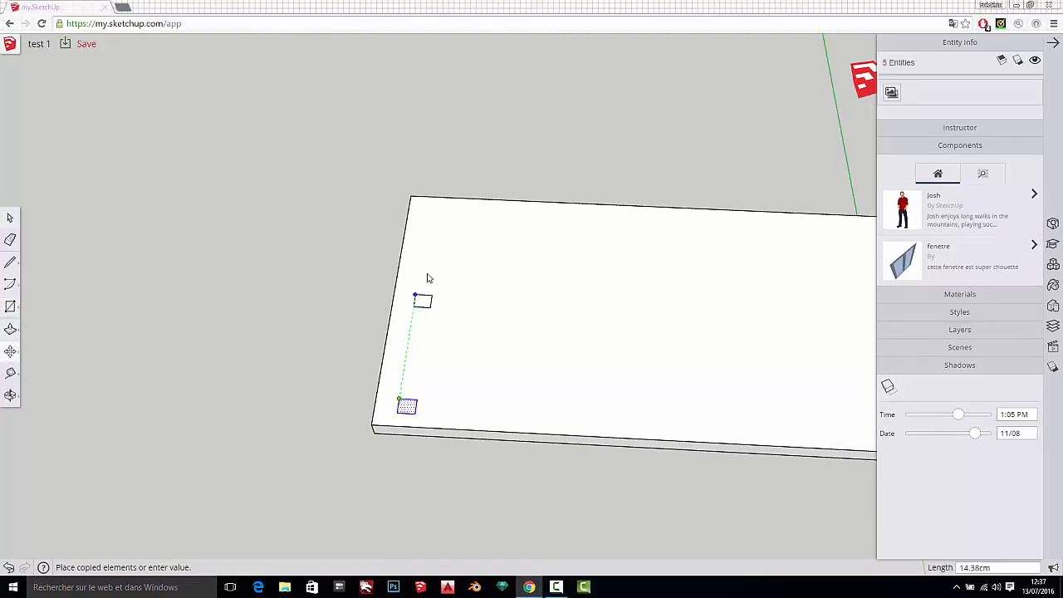
left_click(433, 213)
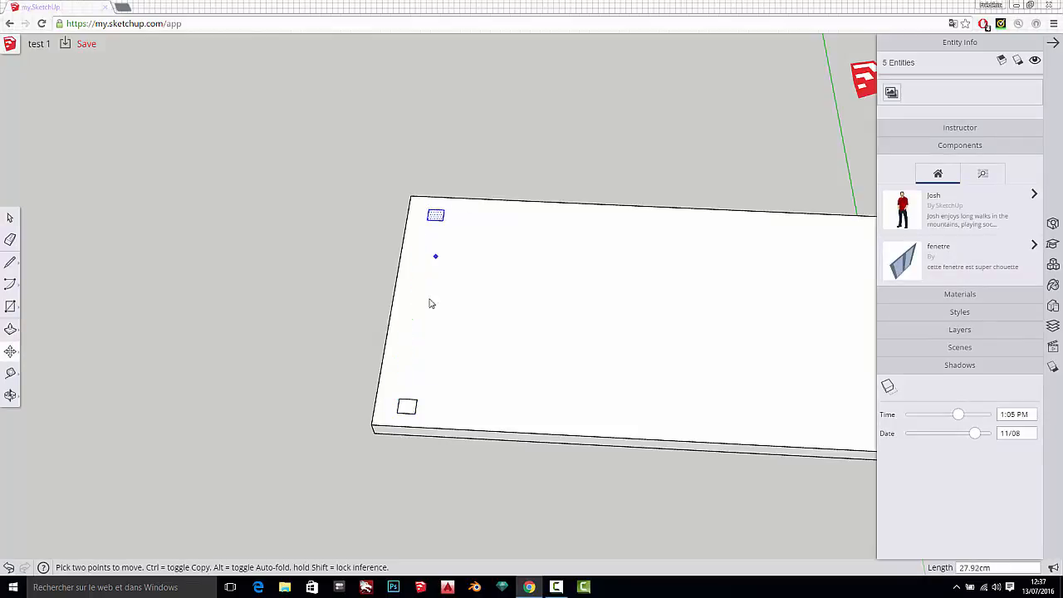
- Select both leg rectangles and copy them about 54 cm along the board's long side to the remaining two corners
key("space")
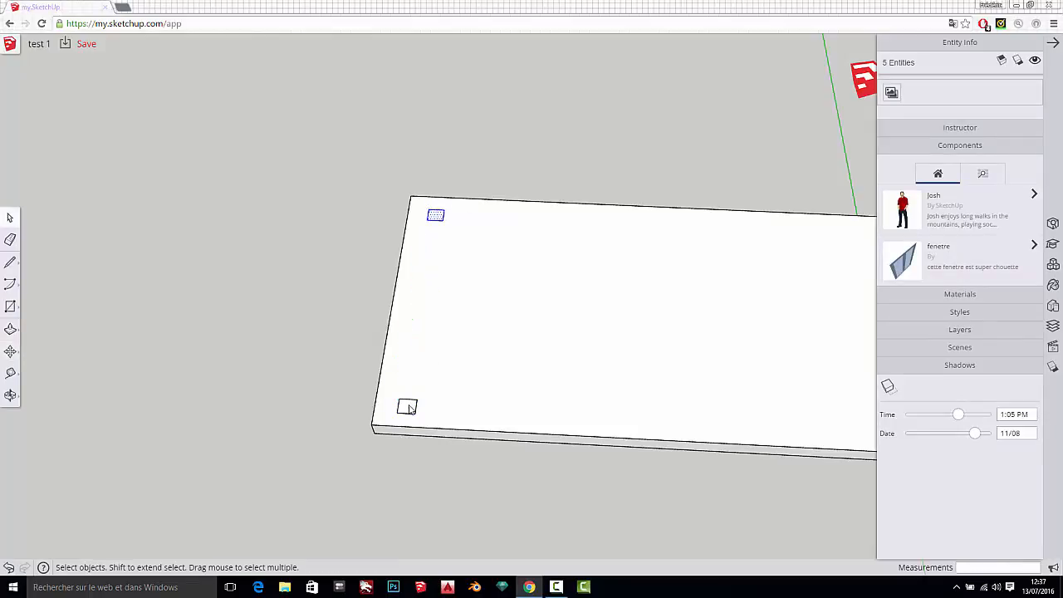
scroll(310, 349, "down", 3)
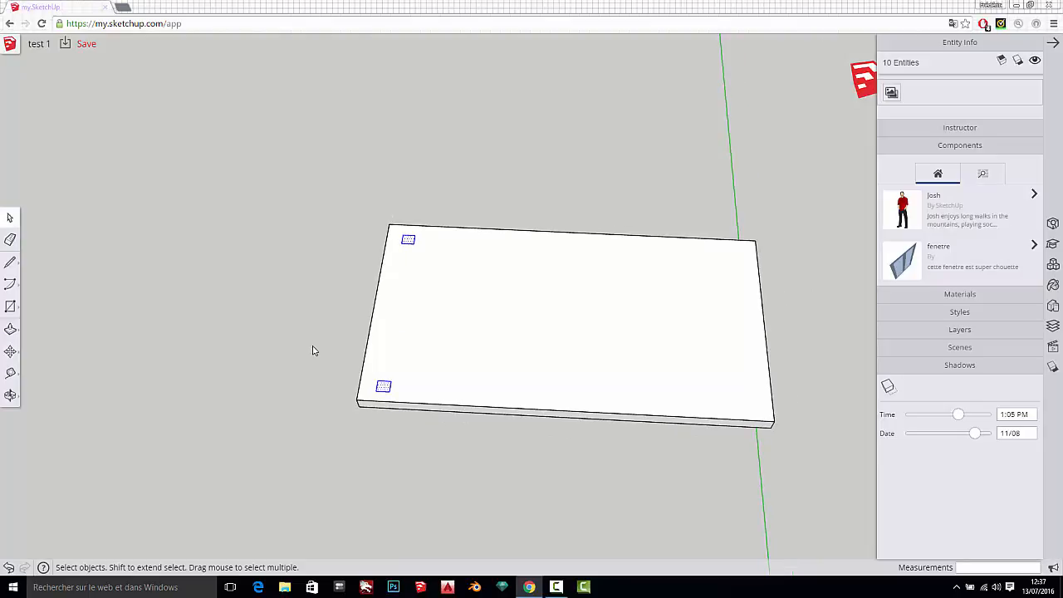
key("m")
left_click(390, 382, "ctrl")
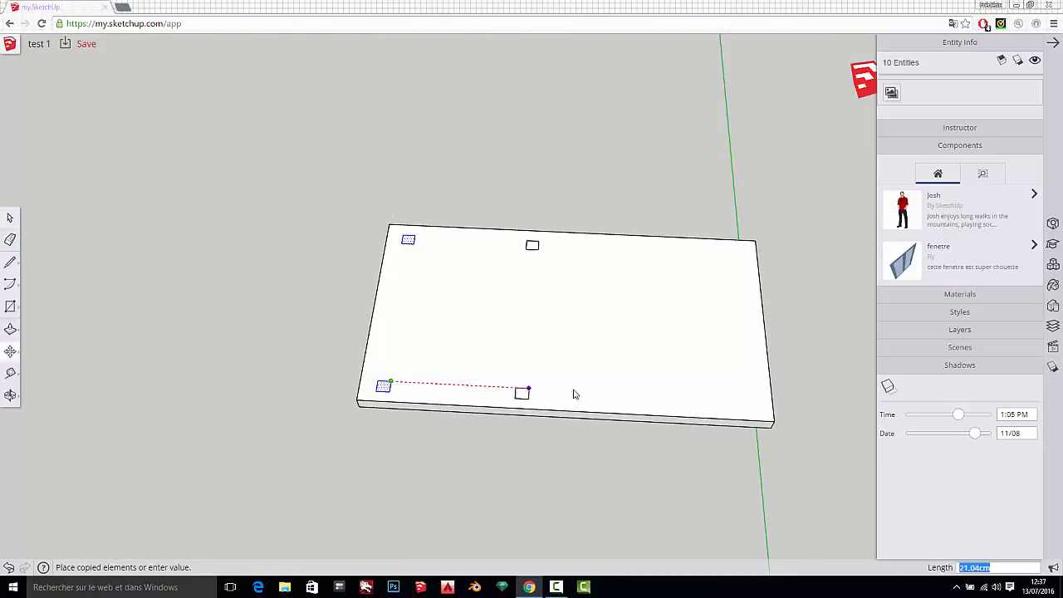
left_click(747, 400)
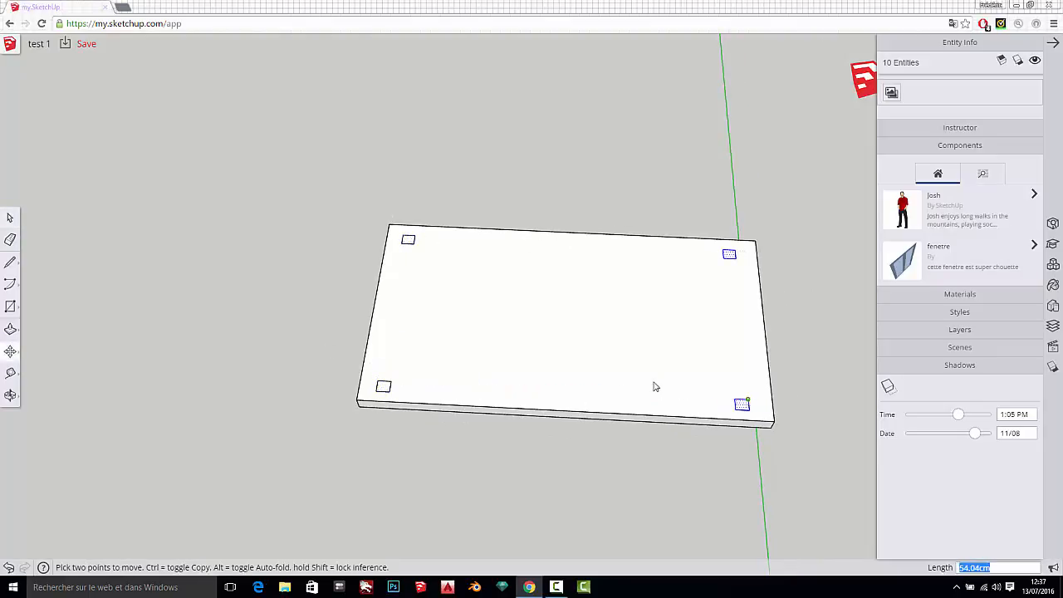
- Push/Pull one leg rectangle up about 23.7 cm and repeat the same height on the other three to form the legs
left_click(11, 329)
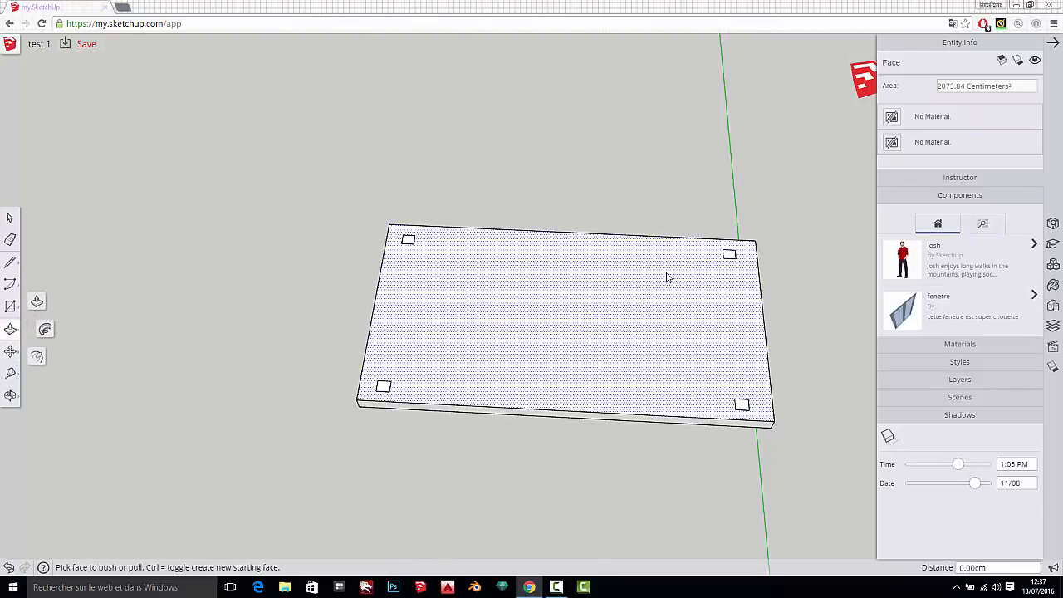
left_click(729, 254)
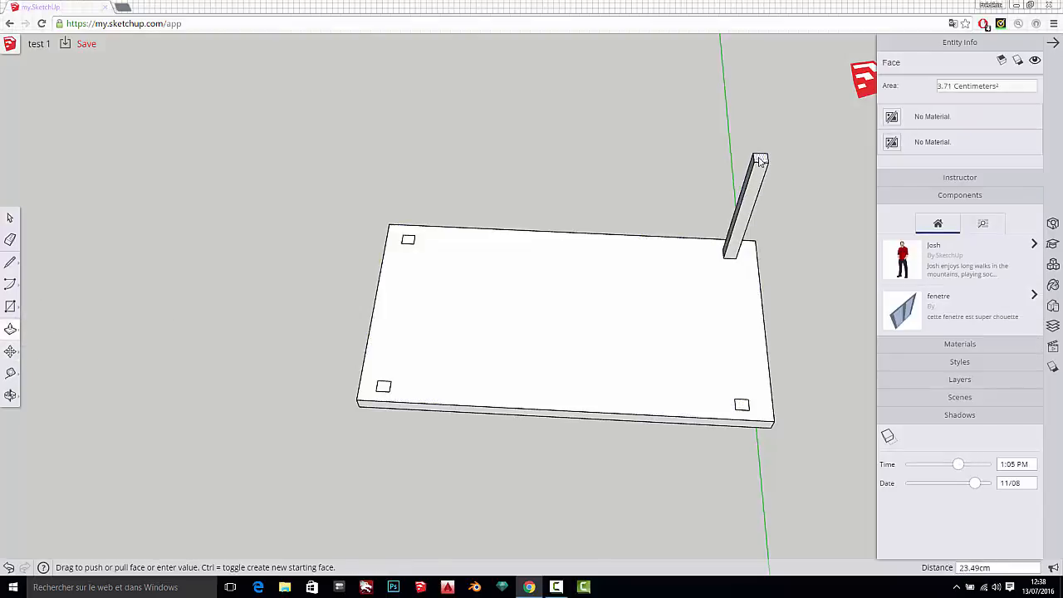
left_click(759, 161)
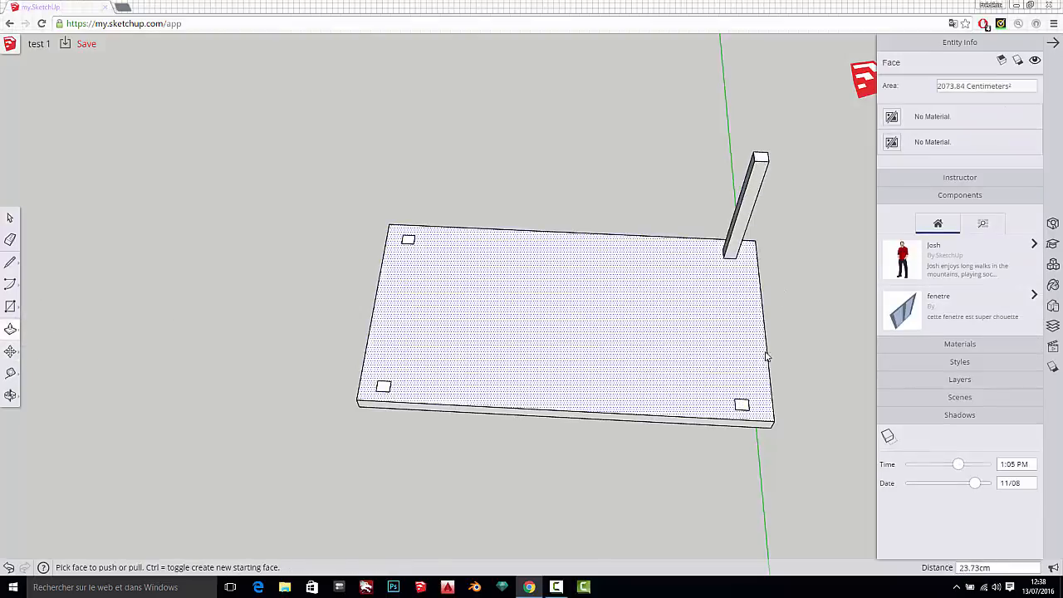
double_click(742, 406)
double_click(384, 388)
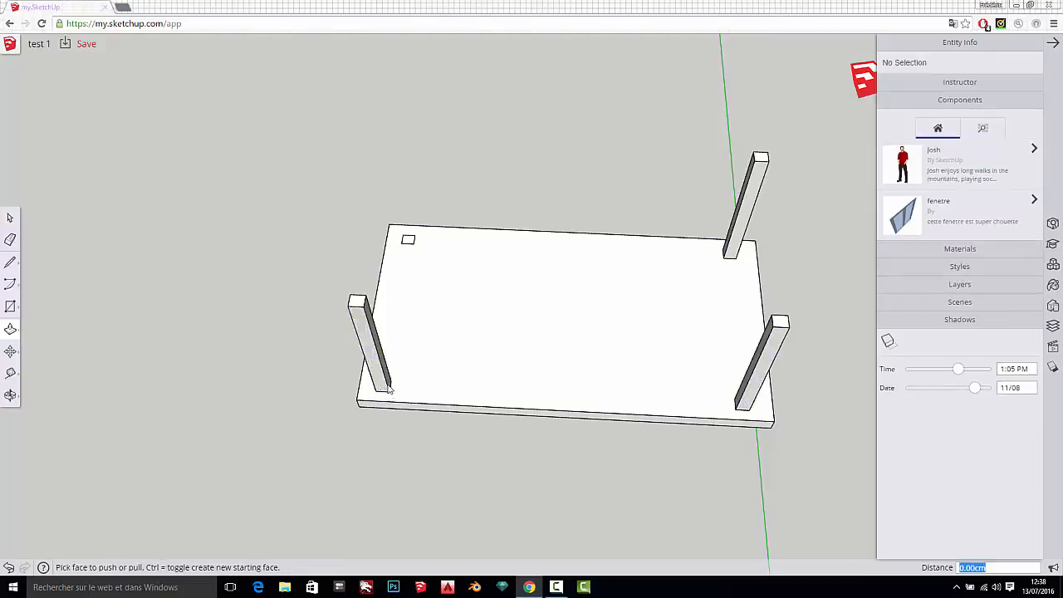
double_click(409, 241)
- Make the whole table a component named "table basse" with the description "pratique pour l aperitif"
scroll(454, 274, "down", 5)
key("space")
left_click_drag(380, 171, 661, 357)
right_click(487, 257)
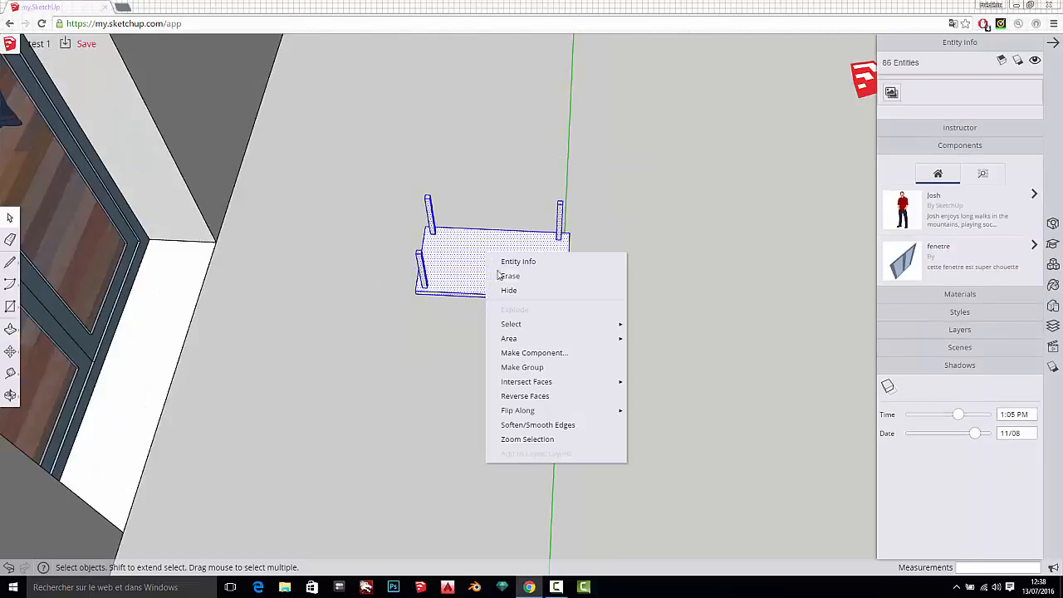
left_click(526, 352)
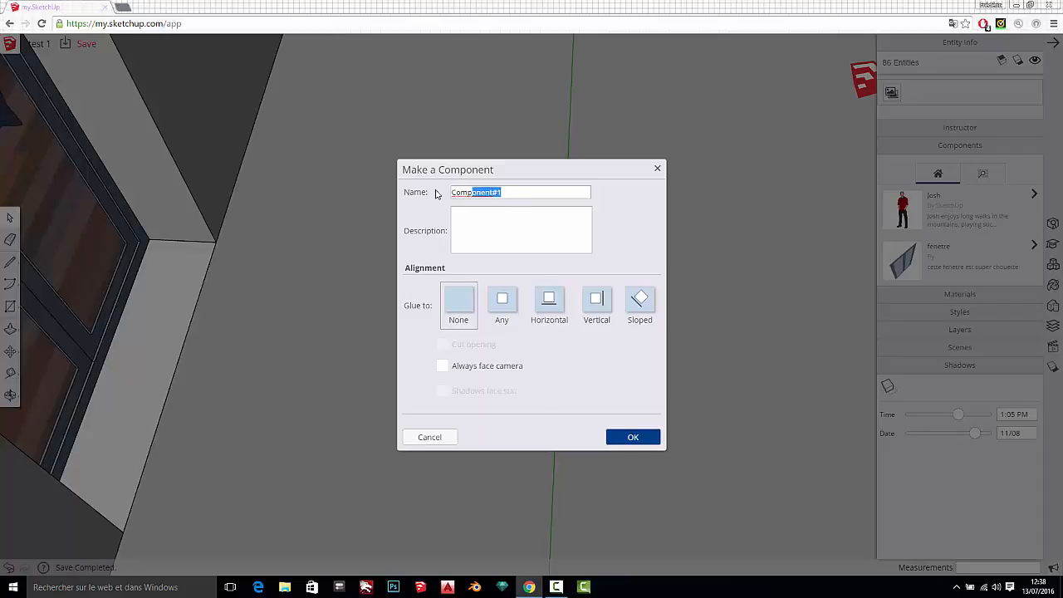
type("table basse")
left_click(633, 437)
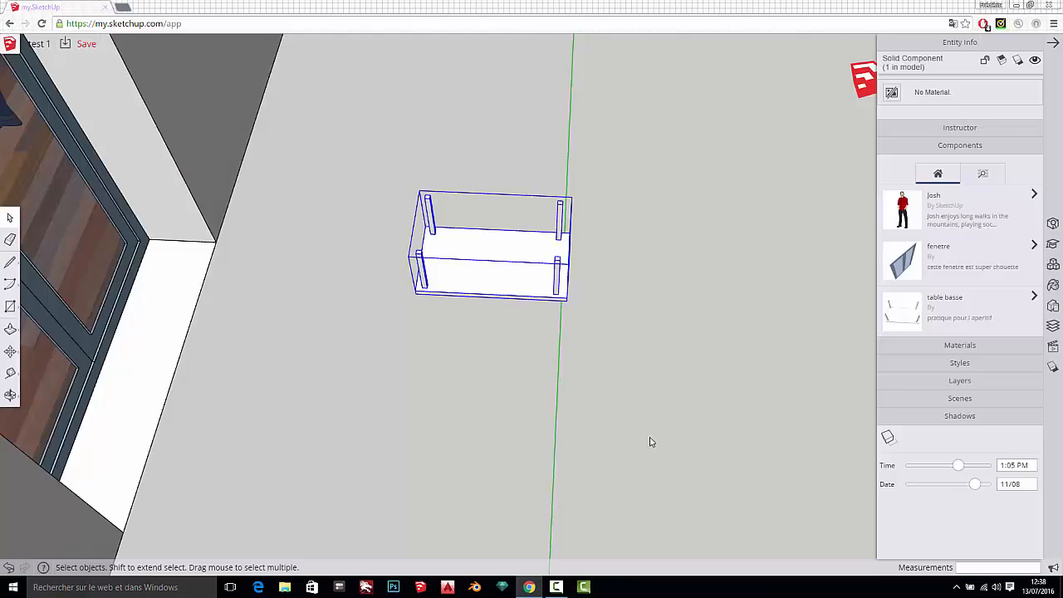
- Rotate the table basse component 180° outside the building so it stands on its legs
scroll(484, 233, "up", 4)
middle_click_drag(484, 214, 405, 239)
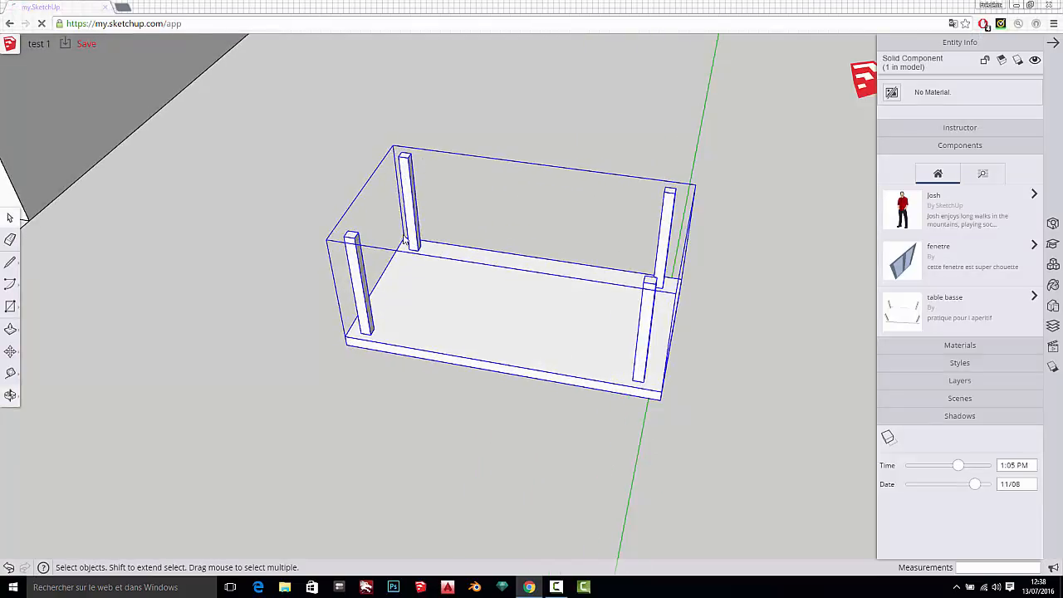
key("m")
scroll(435, 309, "down", 4)
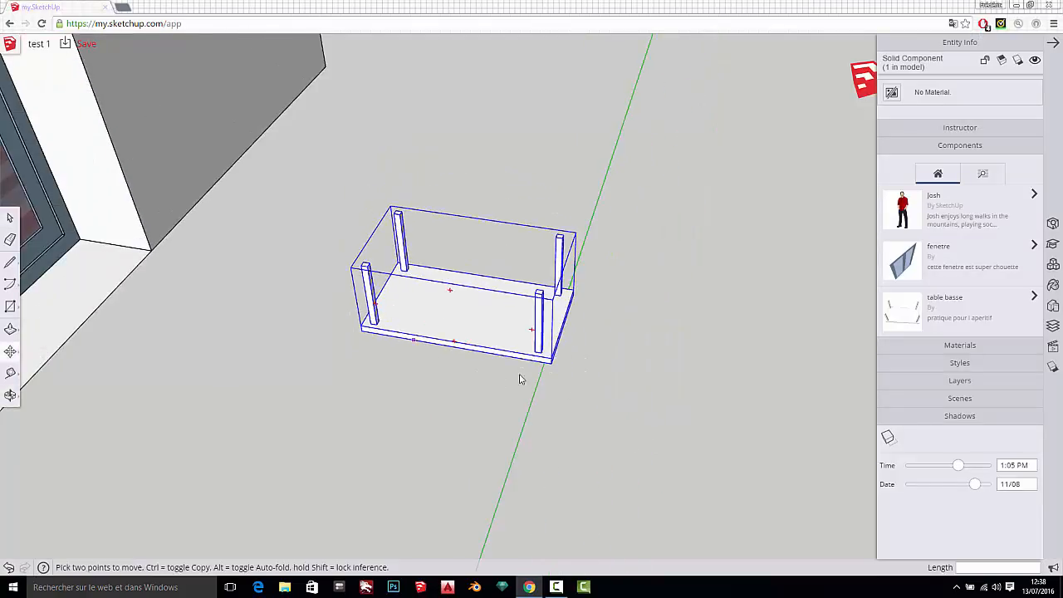
scroll(524, 334, "up", 2)
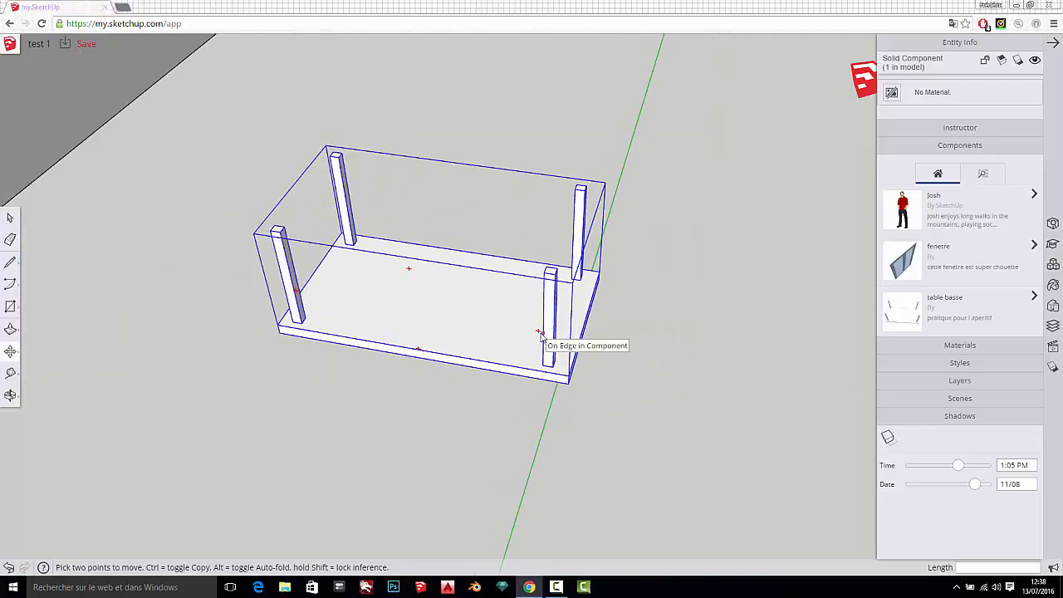
left_click(540, 332)
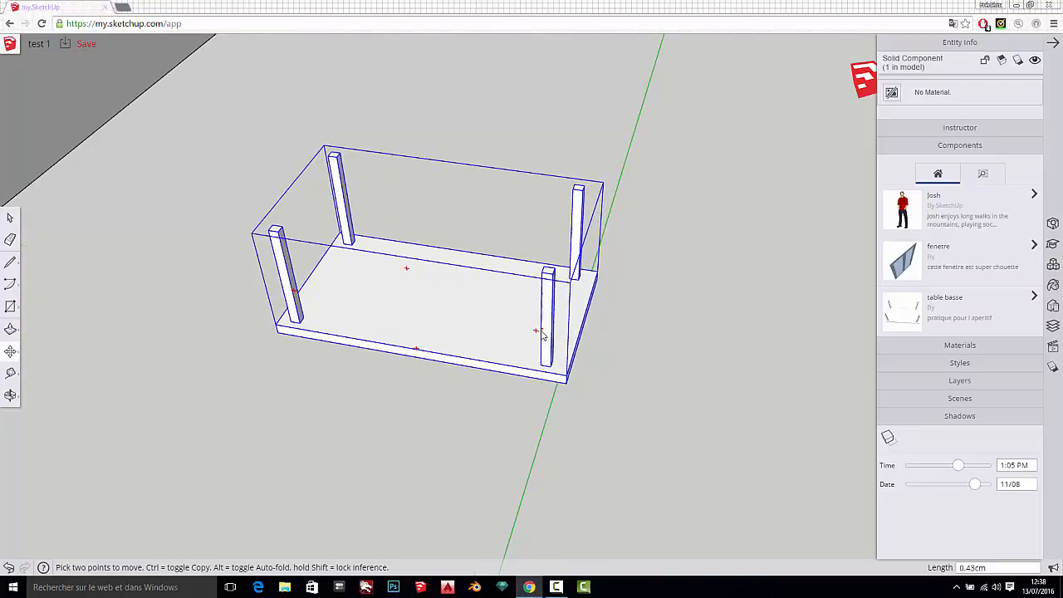
left_click(538, 335)
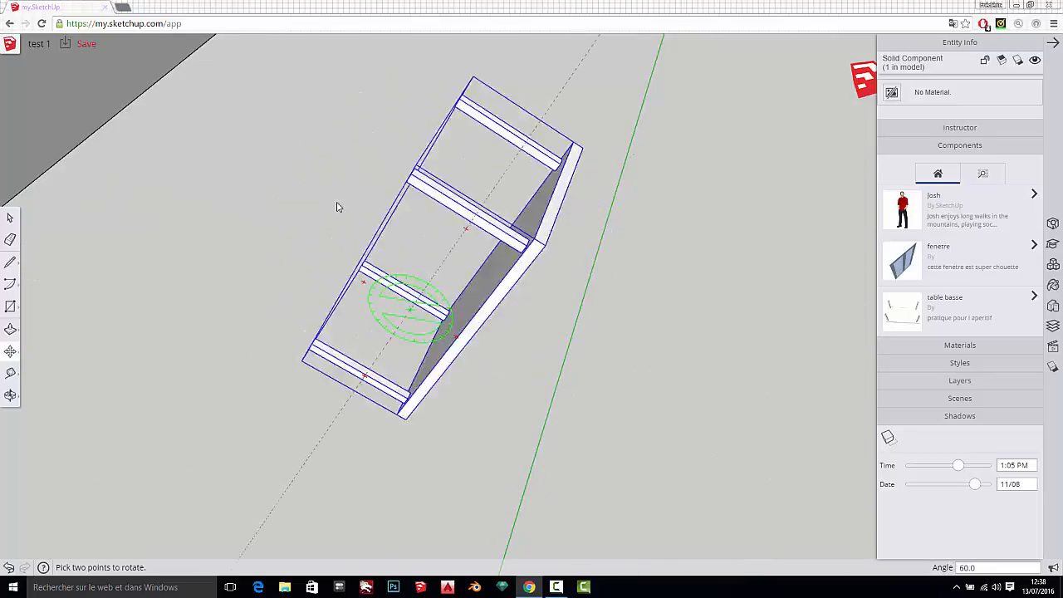
left_click(218, 280)
key("m")
scroll(144, 331, "down", 5)
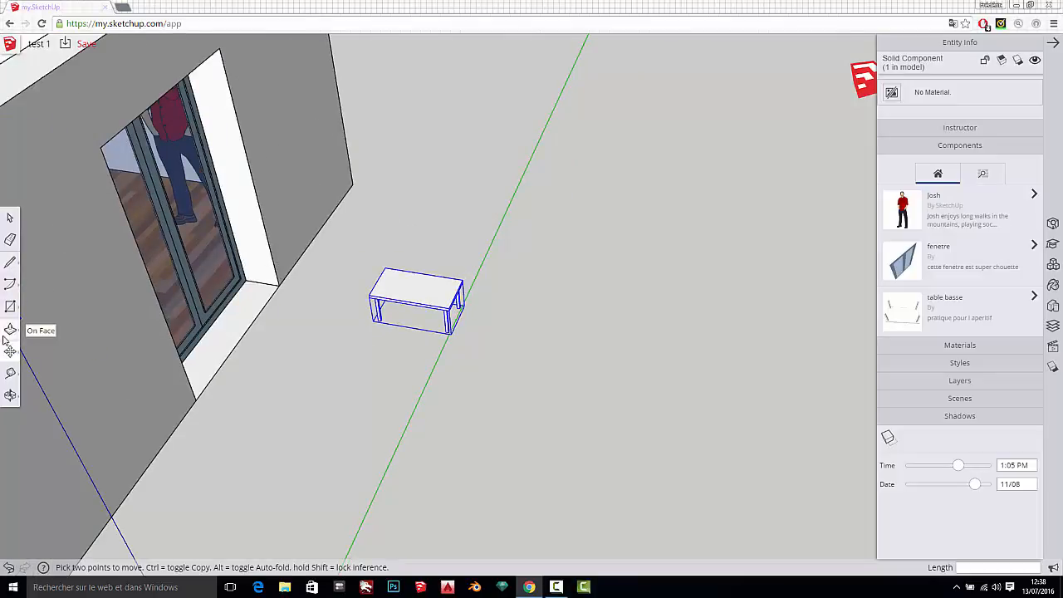
- Insert the table basse component from the model's components onto the wood floor in front of the wall with the shelves
scroll(410, 343, "down", 3)
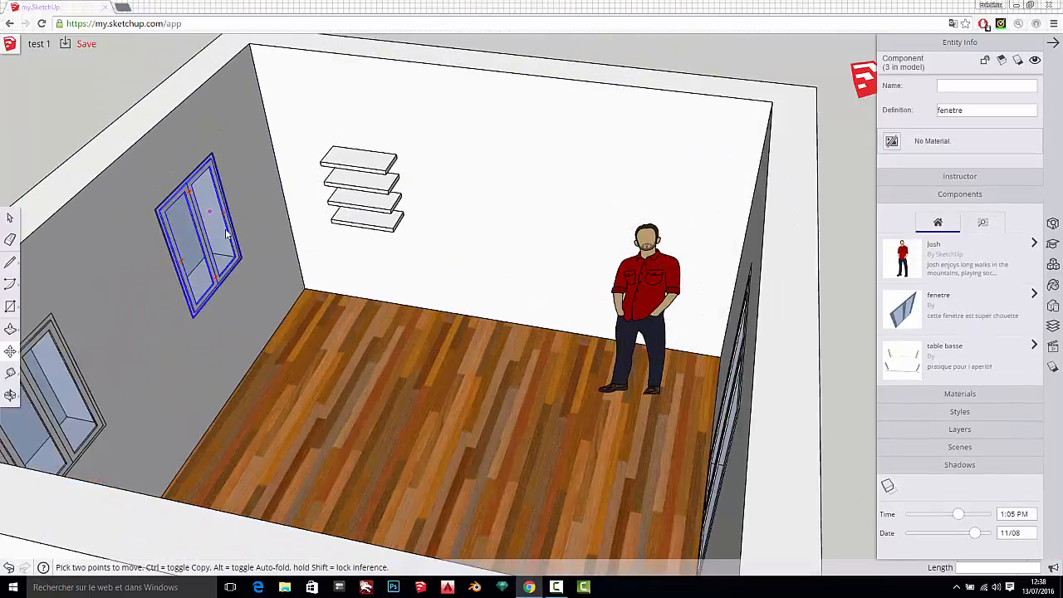
scroll(333, 272, "down", 3)
middle_click_drag(439, 290, 306, 344)
scroll(304, 339, "up", 4)
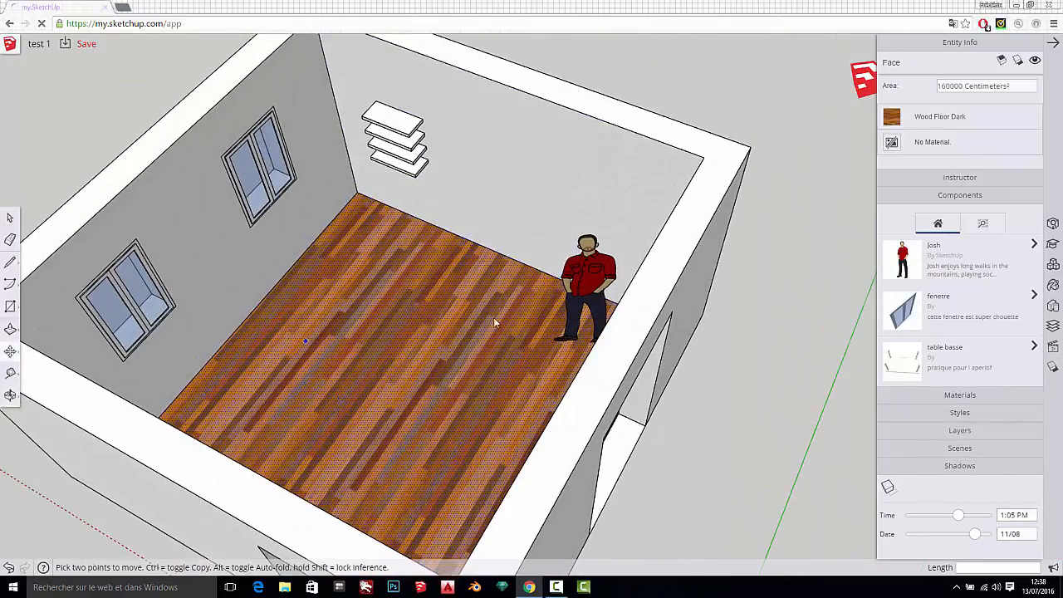
left_click(928, 269)
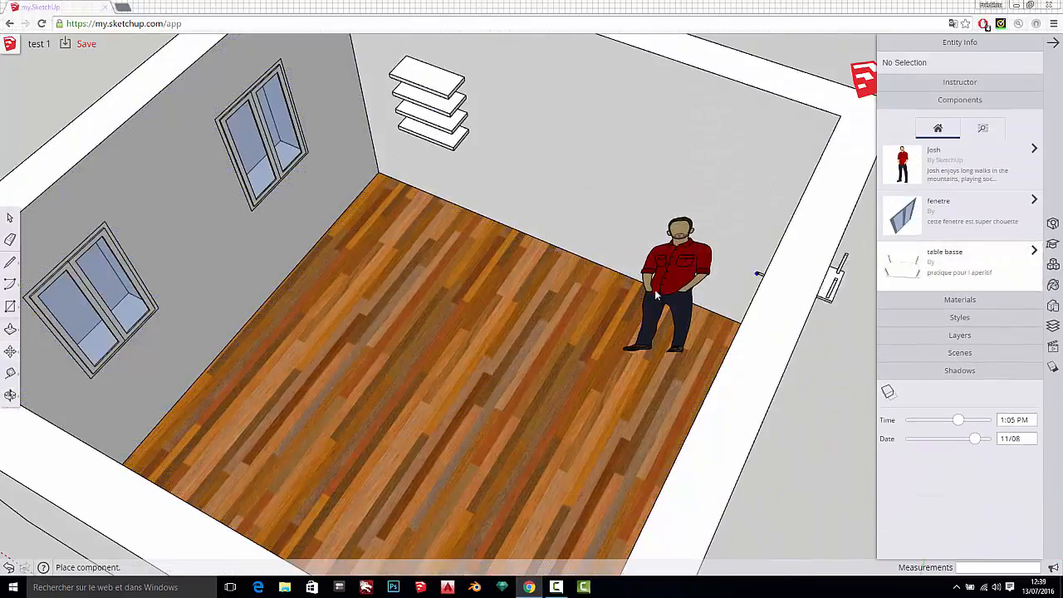
left_click(440, 281)
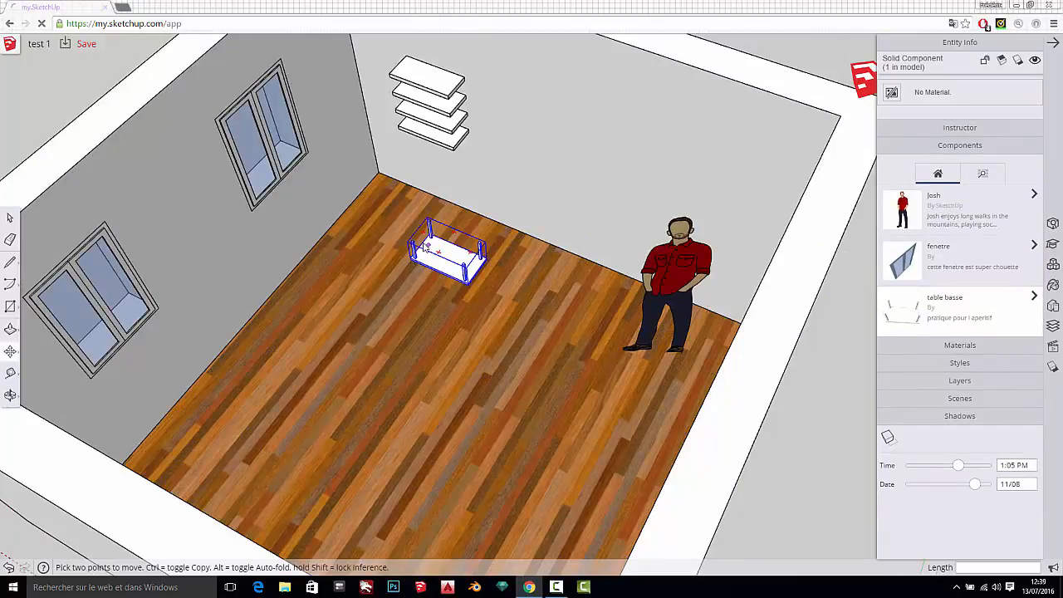
- Open the upside-down table component for editing, select all of its geometry and make it a group
scroll(441, 285, "up", 5)
scroll(442, 284, "up", 2)
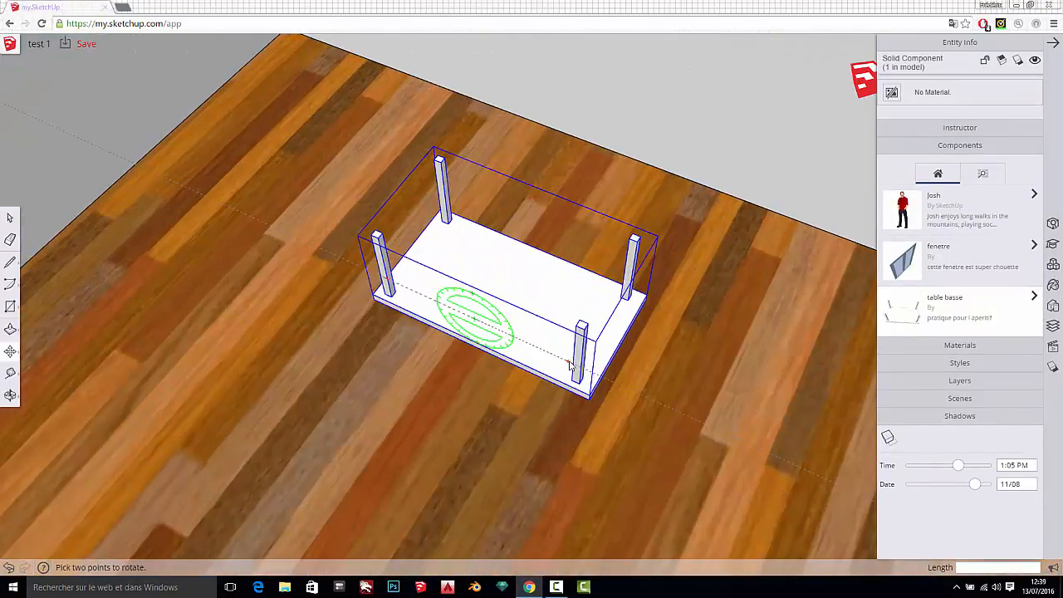
left_click(9, 218)
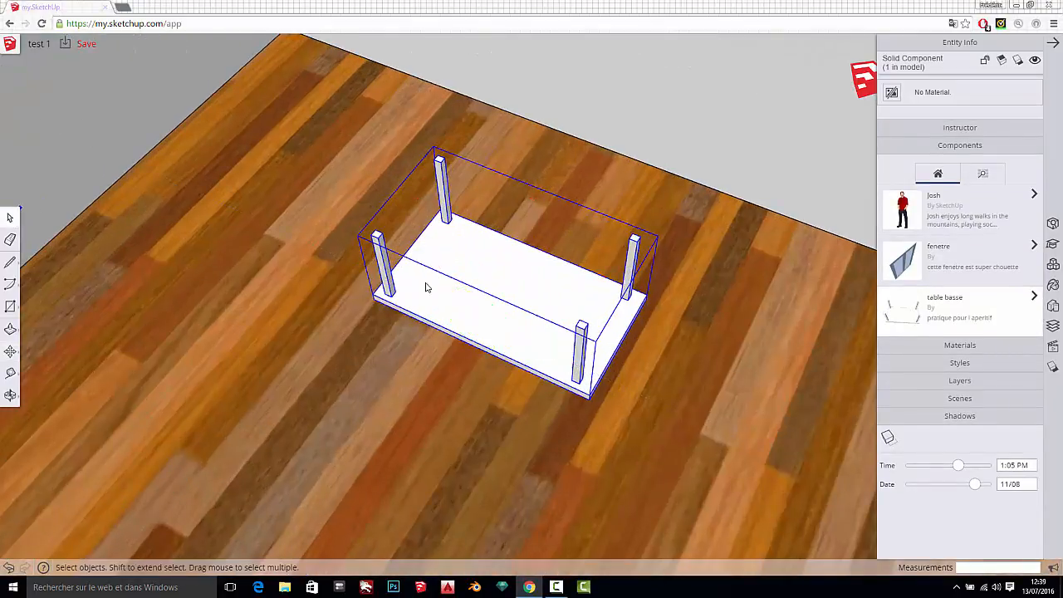
double_click(466, 270)
middle_click_drag(592, 349, 511, 316)
left_click_drag(375, 170, 696, 417)
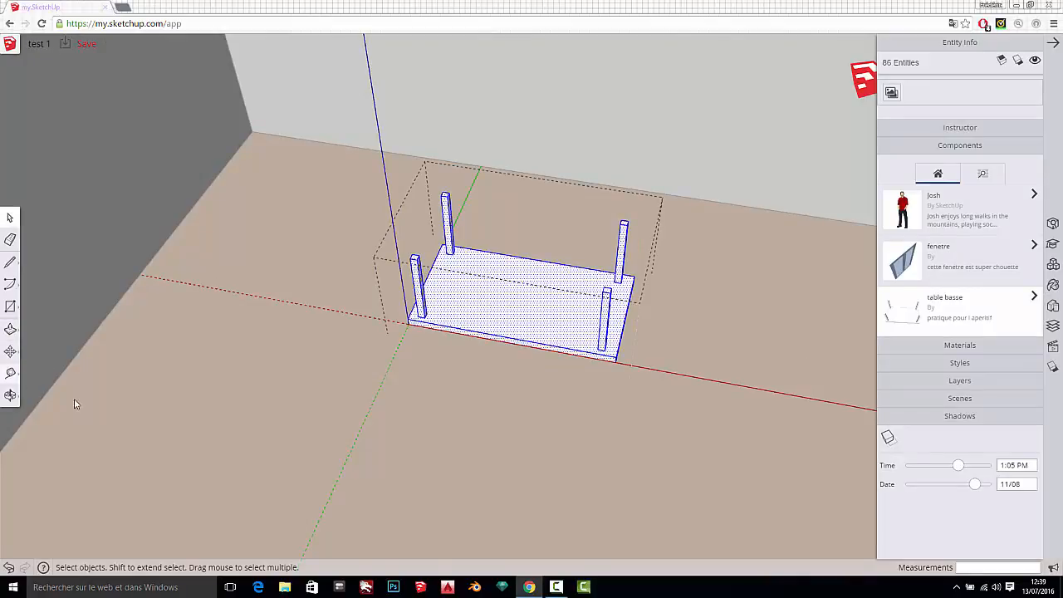
right_click(532, 309)
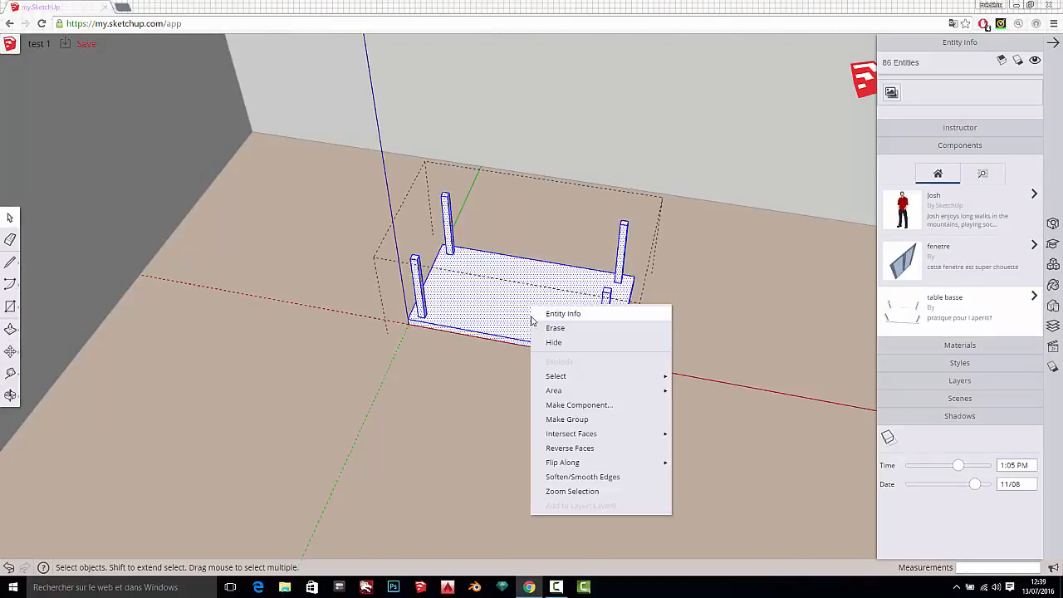
left_click(573, 419)
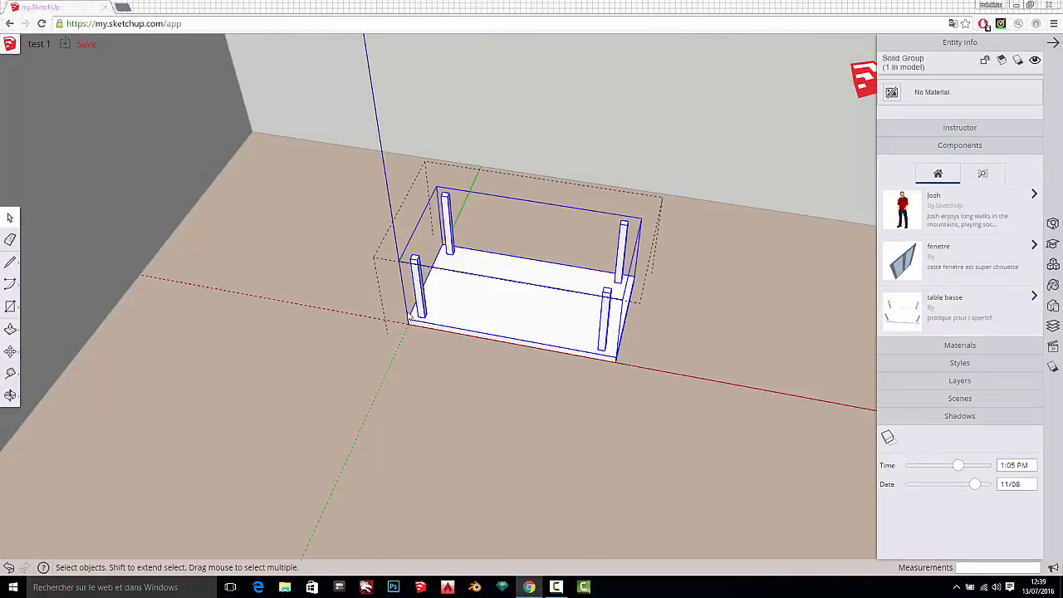
- Rotate the group inside the component 180° so the table stands on its legs, and leave component editing
left_click(10, 352)
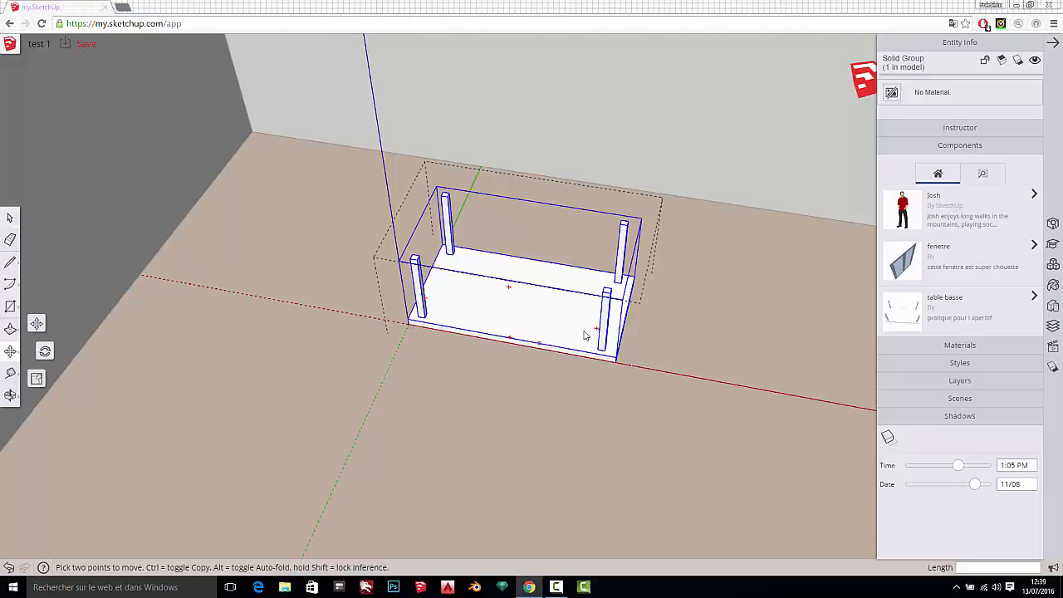
left_click(596, 333)
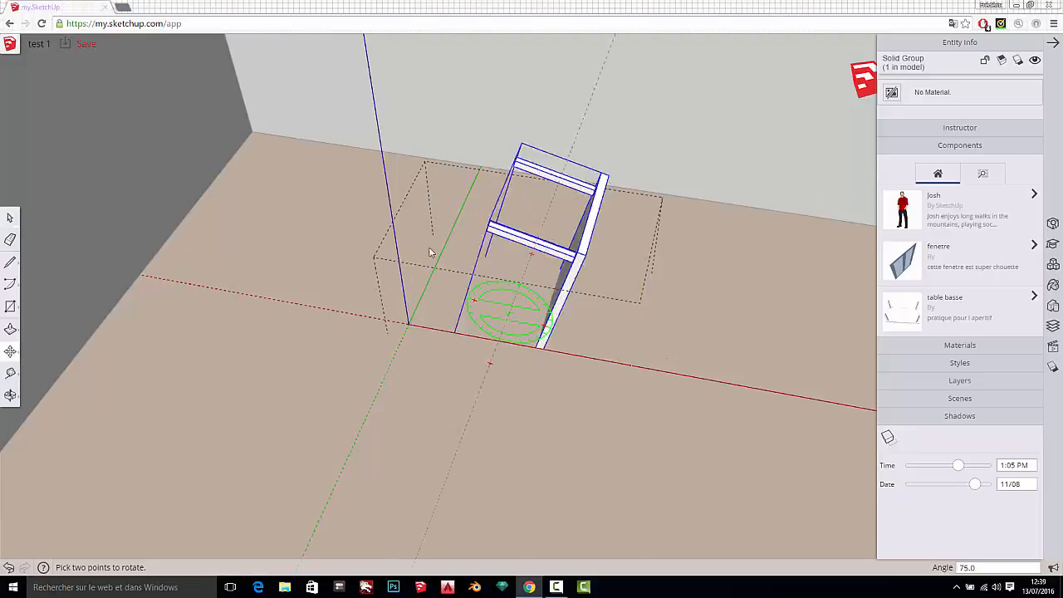
left_click(386, 297)
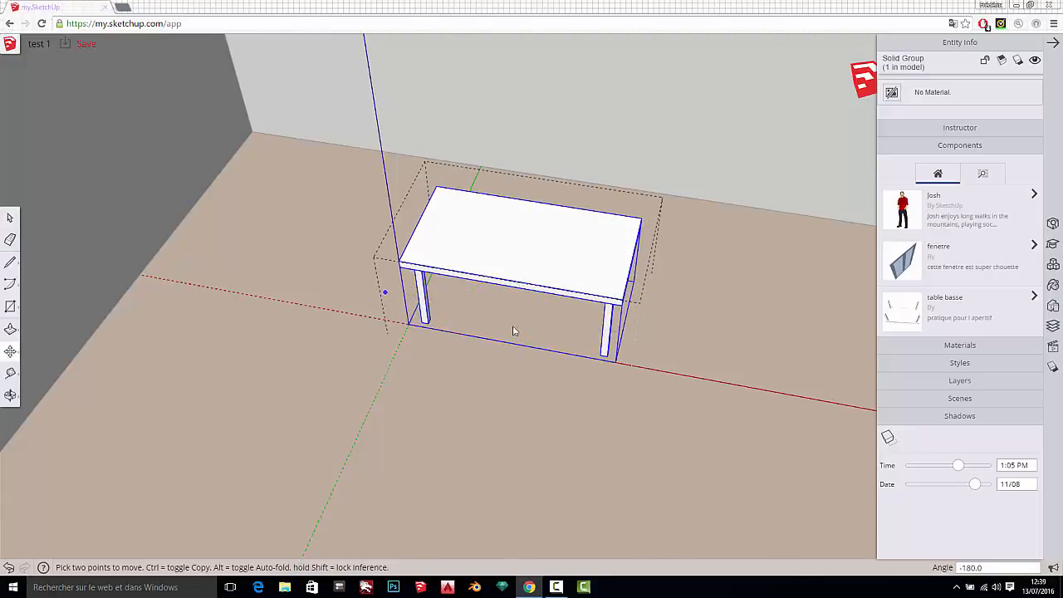
left_click(10, 218)
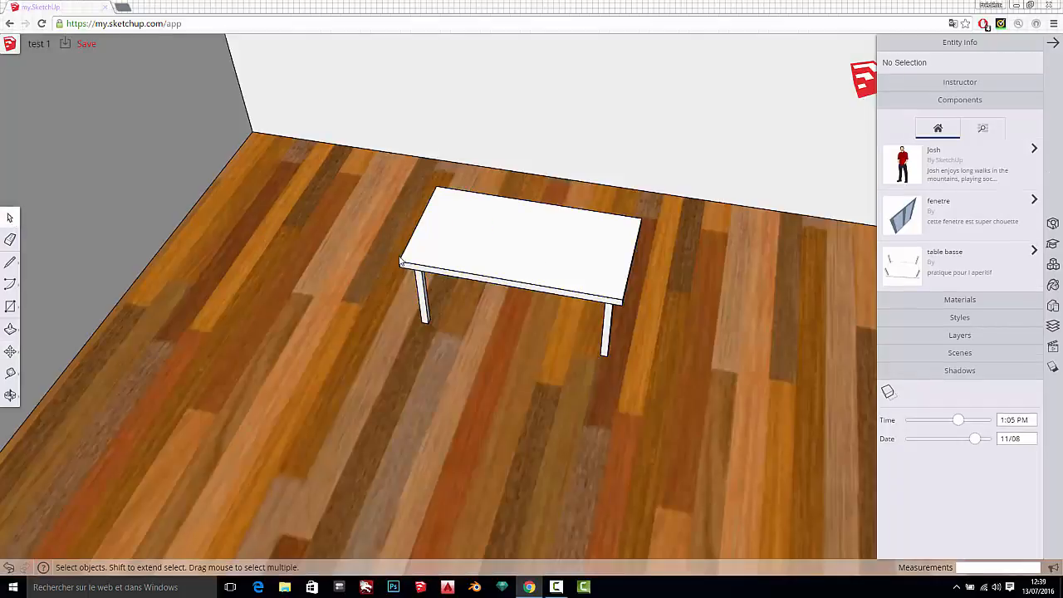
- Delete the table from the room and insert table basse again on the floor near the shelf wall
scroll(401, 261, "down", 3)
left_click(480, 254)
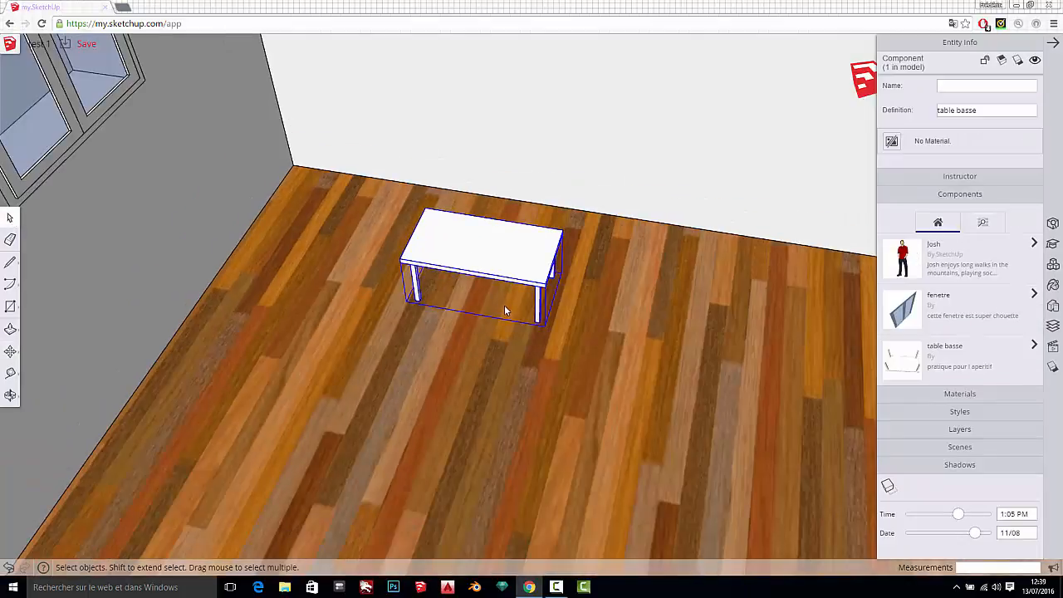
key("Delete")
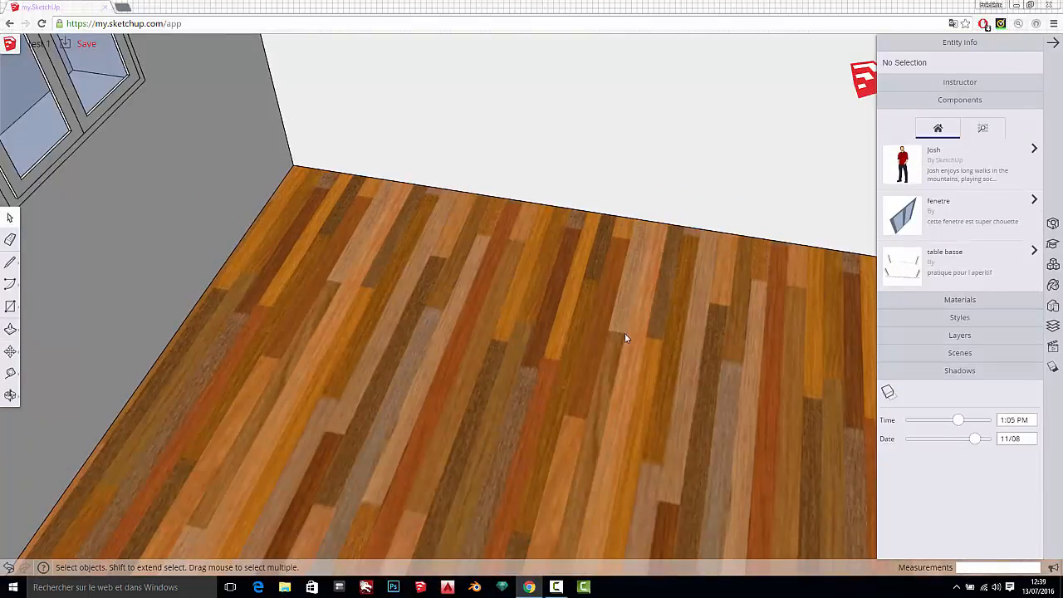
left_click(905, 267)
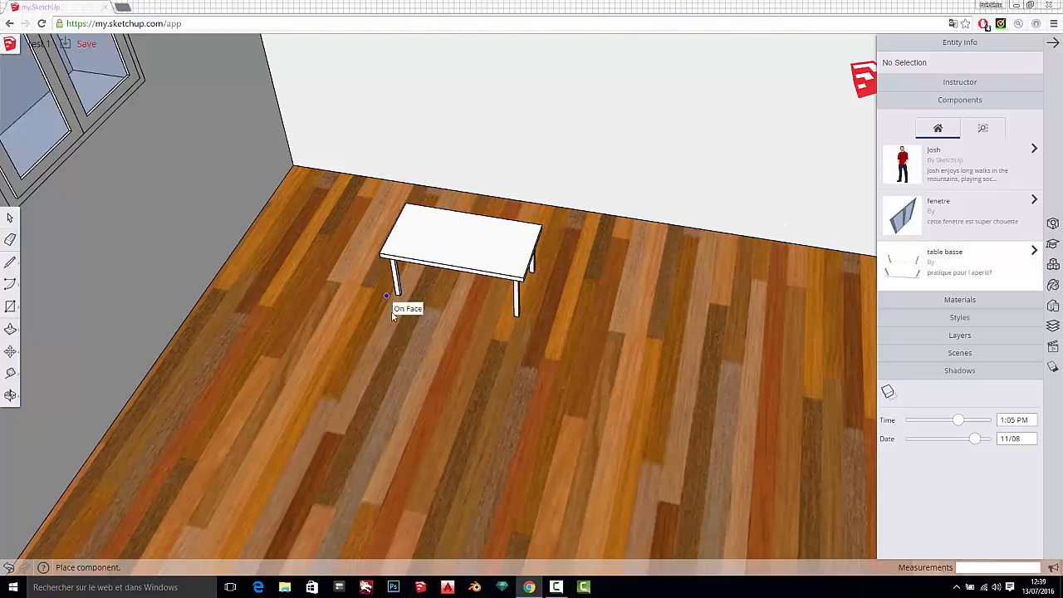
left_click(391, 313)
scroll(417, 350, "down", 5)
scroll(481, 320, "up", 2)
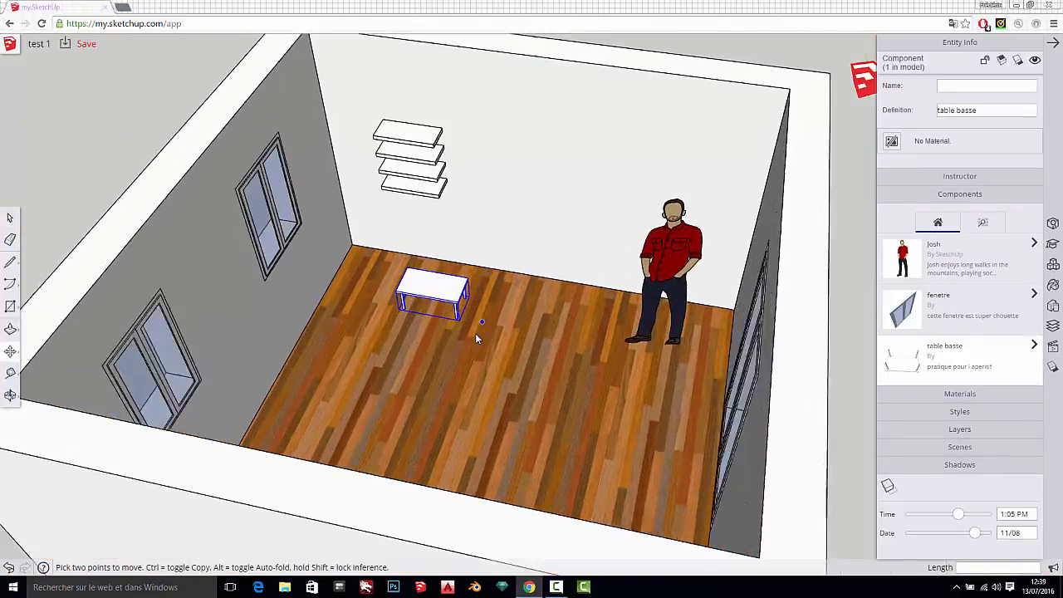
scroll(477, 338, "up", 1)
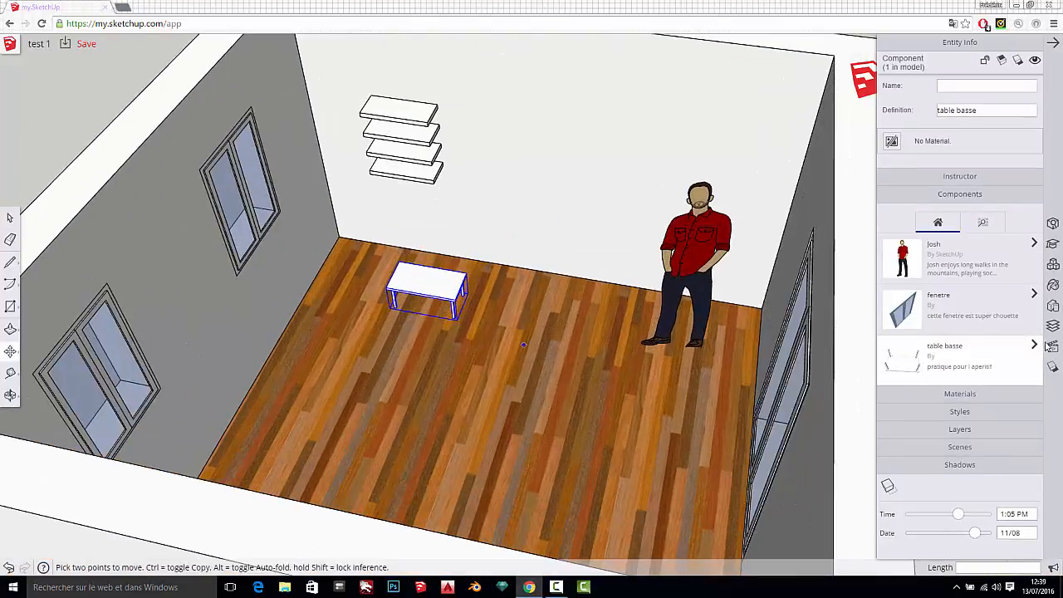
- Search the online component library for "canape" and insert the "canape, ikea" convertible sofa outside the building
left_click(983, 224)
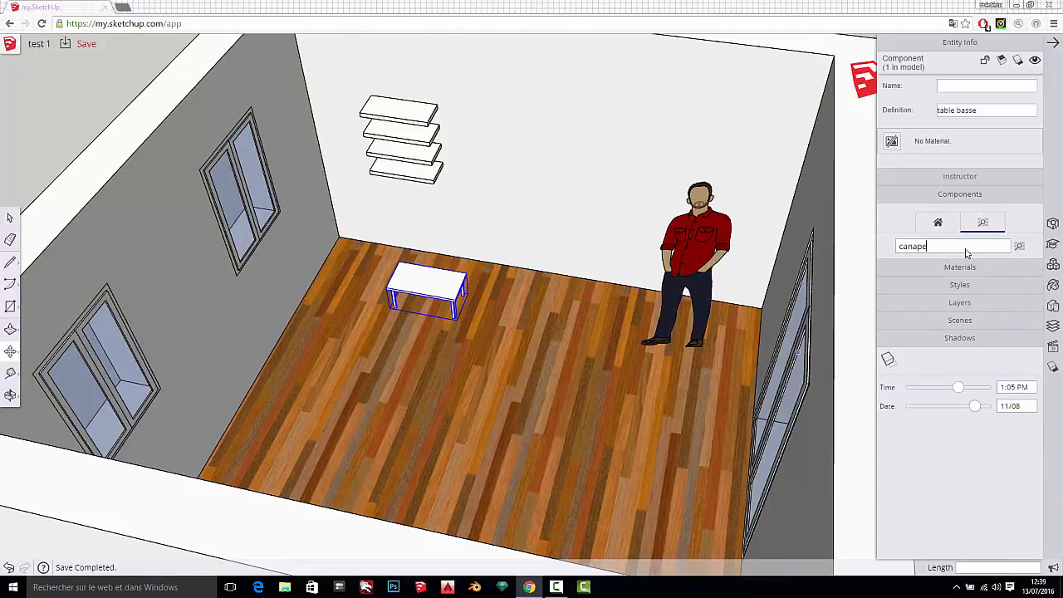
type("canape")
key("Return")
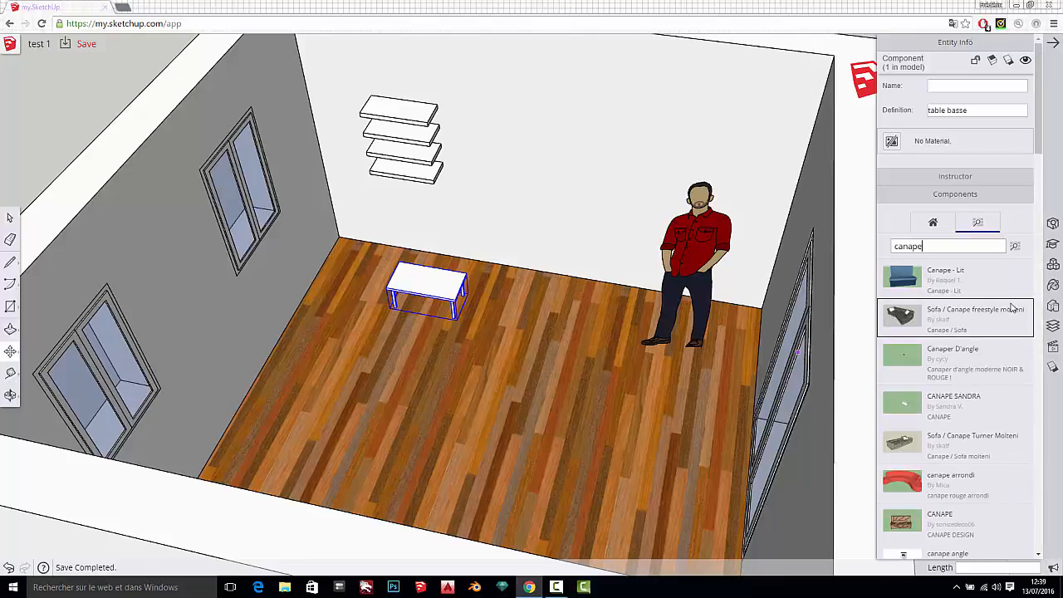
scroll(1009, 305, "down", 3)
scroll(997, 307, "down", 3)
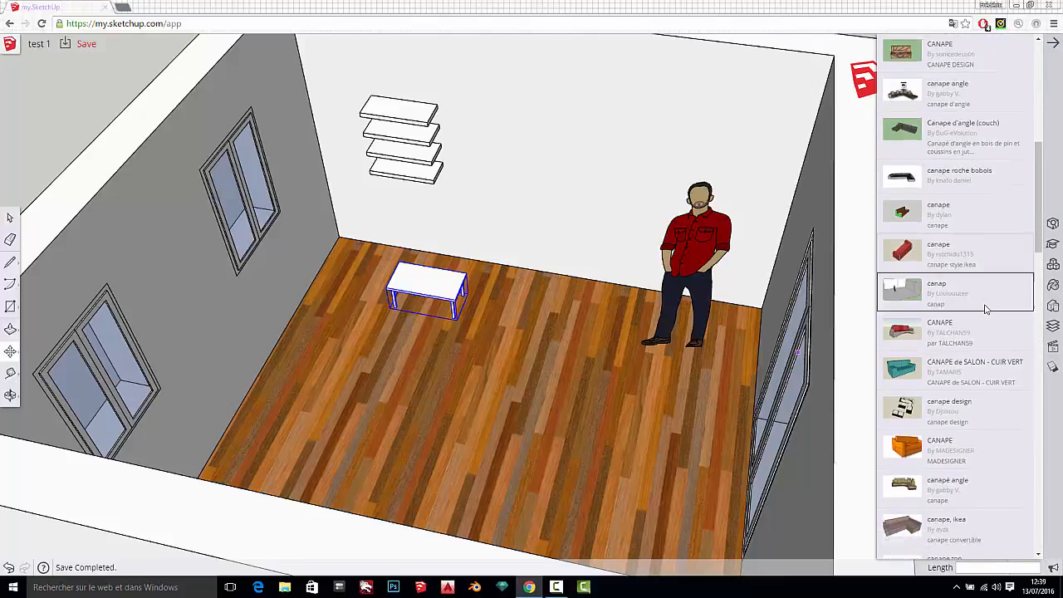
scroll(985, 309, "down", 3)
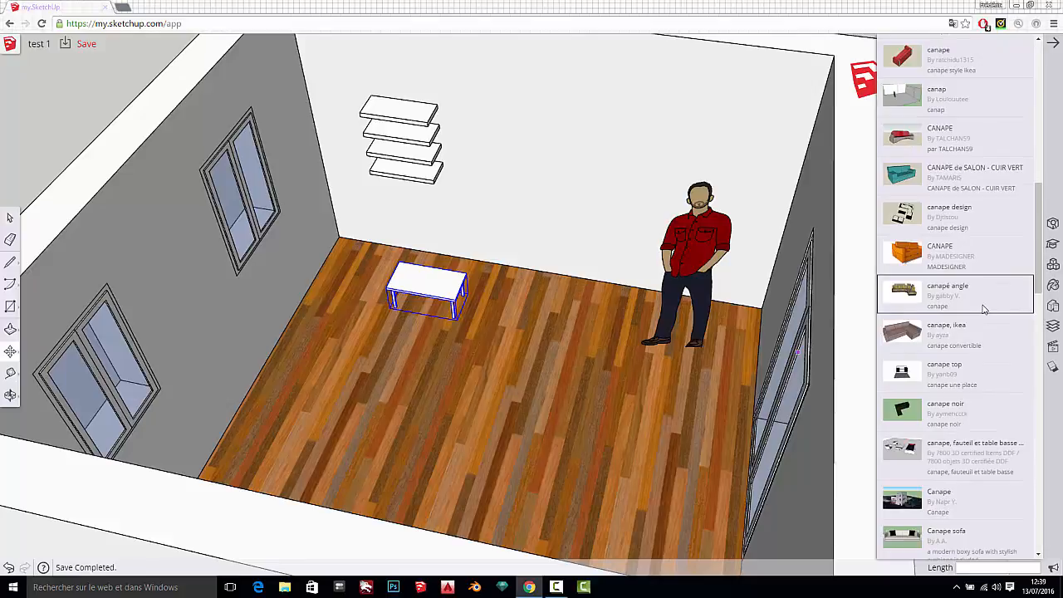
scroll(982, 309, "down", 3)
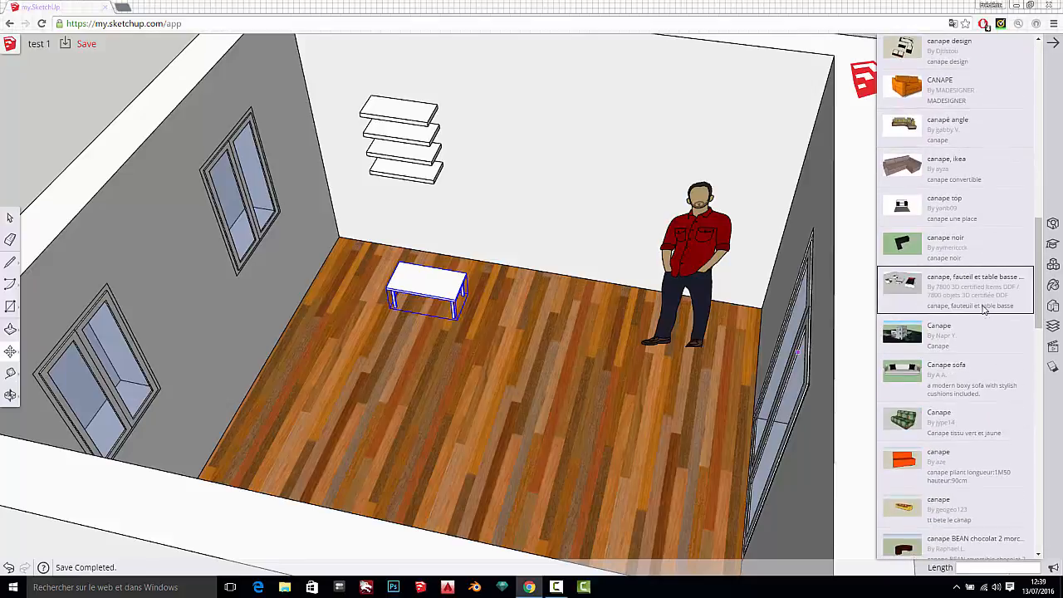
left_click(901, 173)
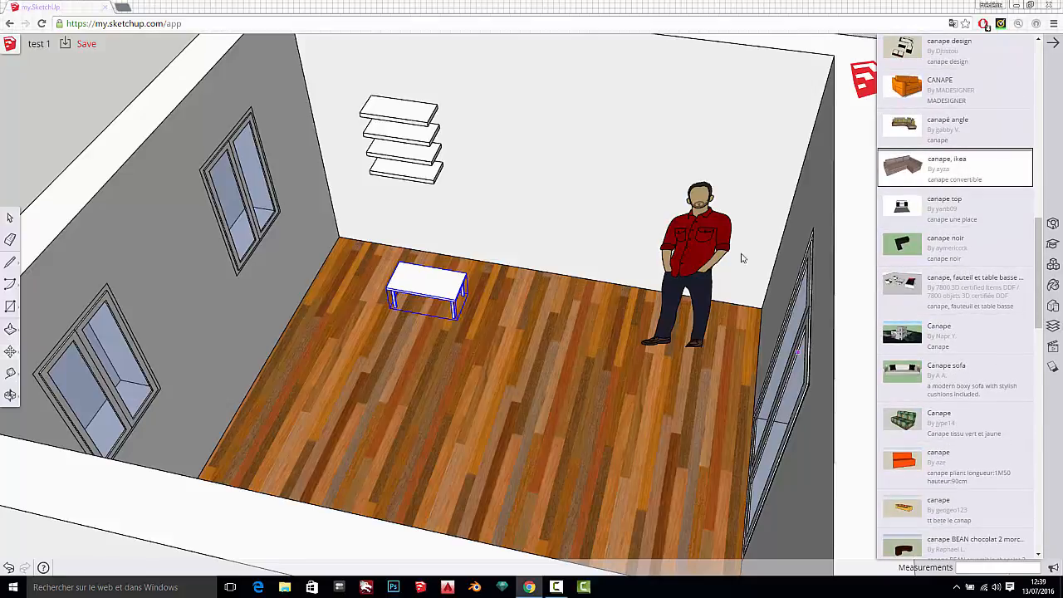
scroll(580, 306, "down", 10)
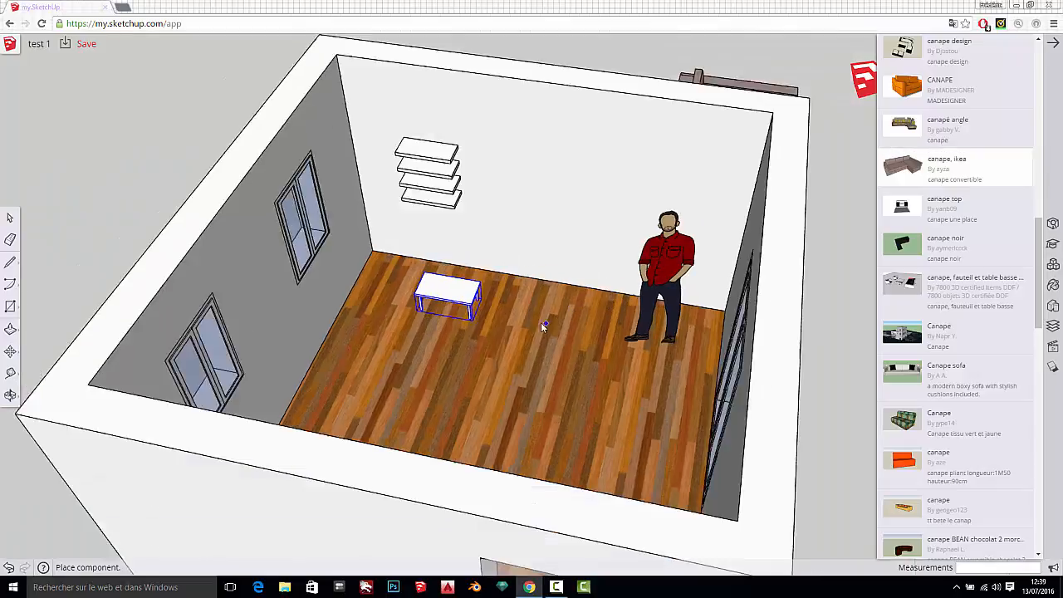
left_click(717, 365)
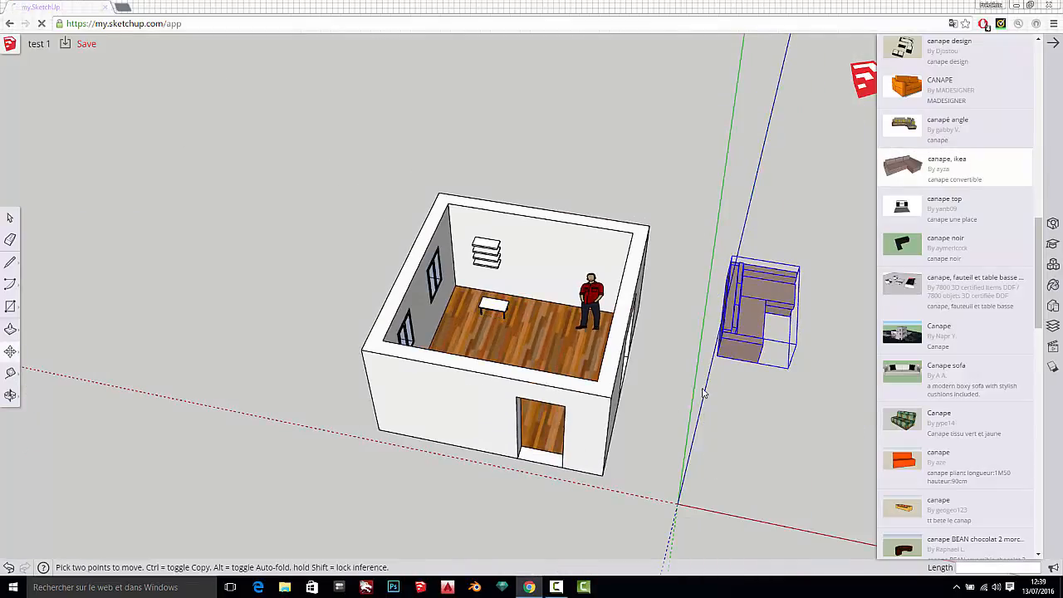
- Move the corner sofa by its bottom corner about 481 cm into the room, onto the wood floor beside the coffee table
scroll(718, 367, "up", 4)
left_click(719, 354)
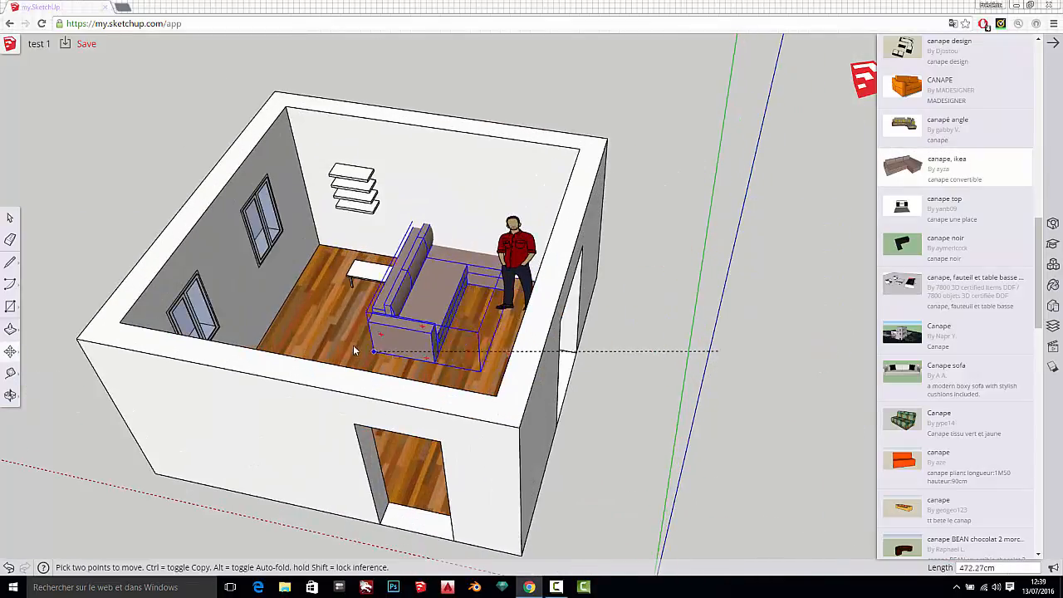
scroll(353, 345, "down", 3)
scroll(339, 331, "up", 8)
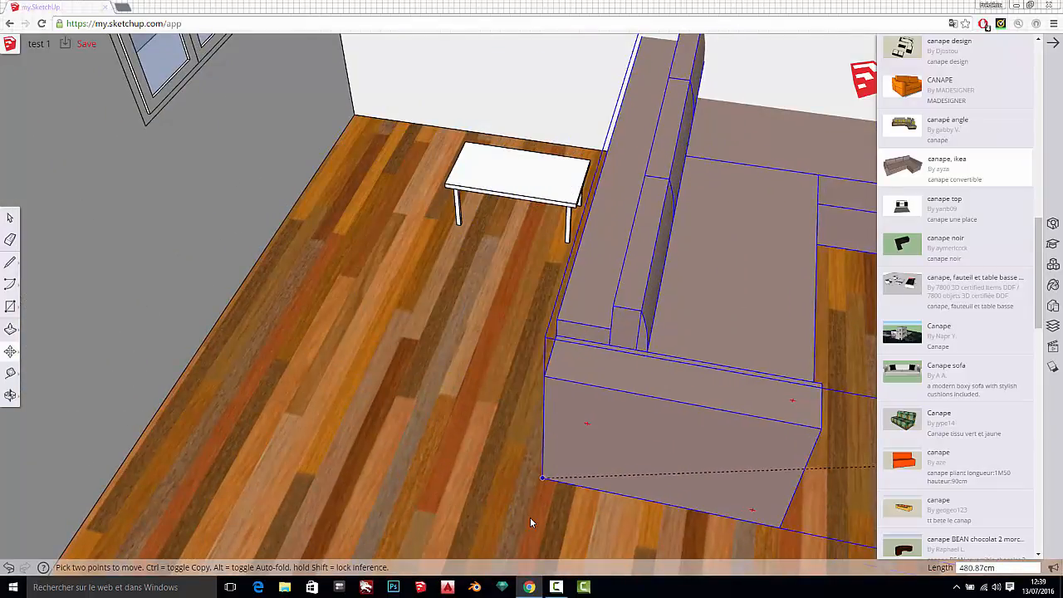
left_click(530, 519)
scroll(416, 386, "down", 10)
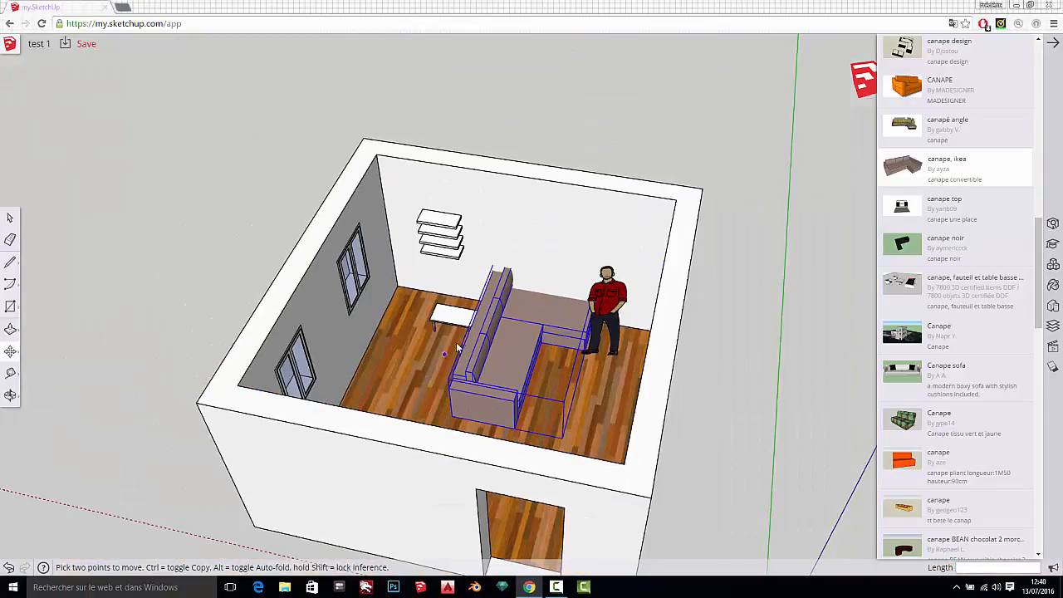
- Move the corner sofa about 232 cm across the floor, placing its backrest along the window wall
scroll(531, 352, "up", 5)
middle_click_drag(574, 405, 258, 552)
scroll(505, 357, "down", 5)
key("m")
left_click(504, 347)
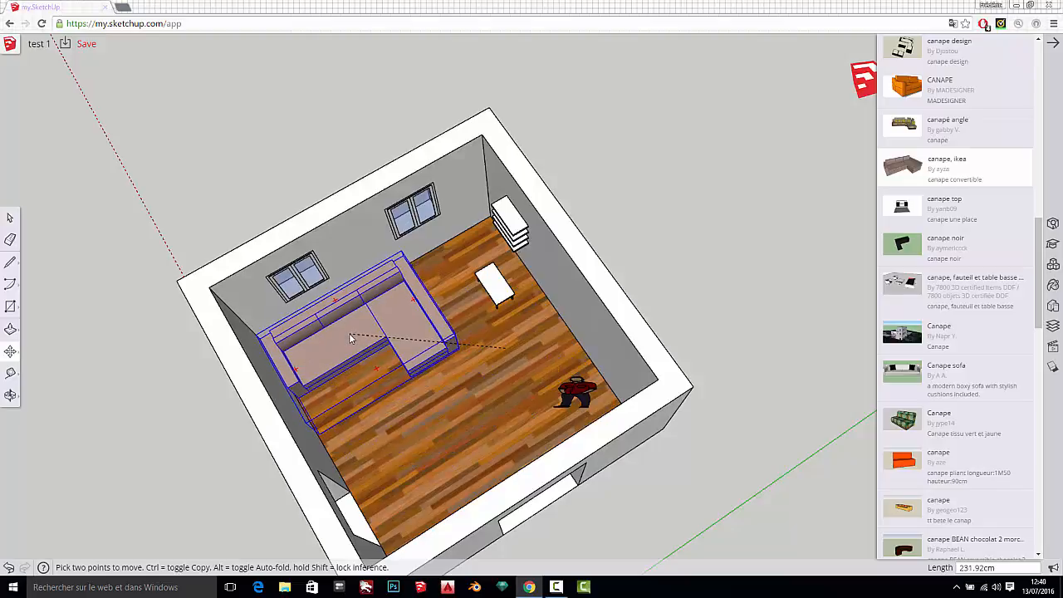
left_click(348, 333)
- Nudge the corner sofa by about 1.3 cm to fine-tune its position beside the window wall
scroll(536, 349, "up", 3)
left_click_drag(389, 357, 225, 230)
key("m")
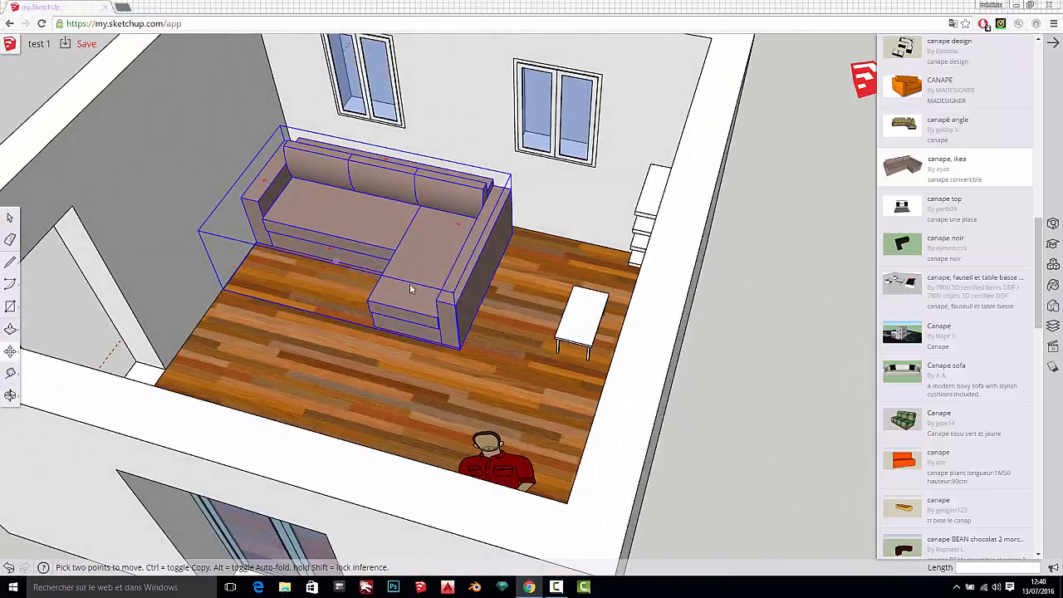
left_click(352, 226)
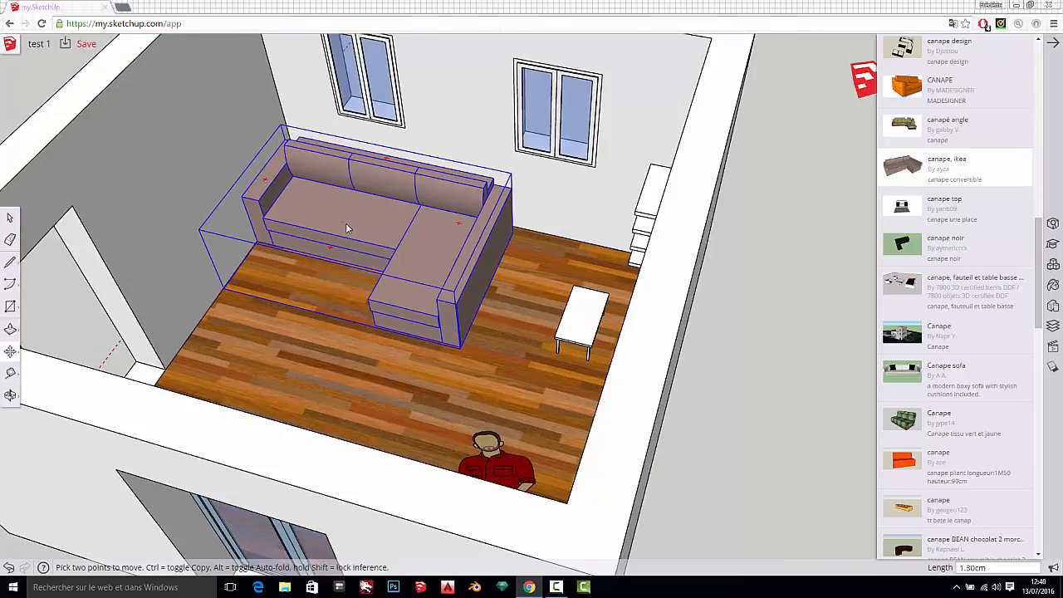
left_click(347, 229)
scroll(483, 230, "down", 5)
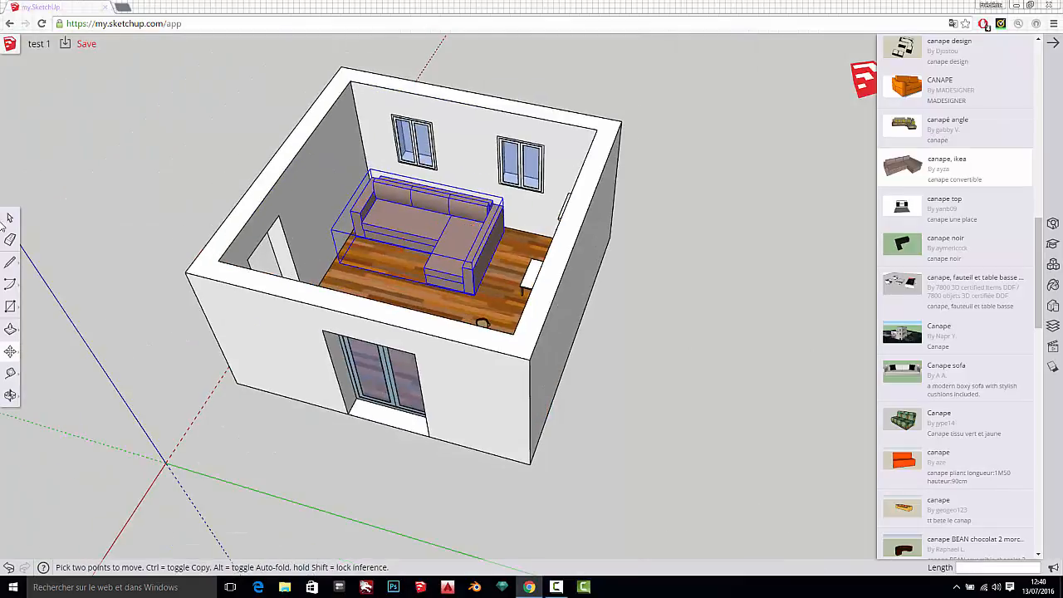
- Browse the Default Styles collection and apply the wireframe style to the model
middle_click_drag(429, 60, 736, 404)
scroll(472, 295, "up", 3)
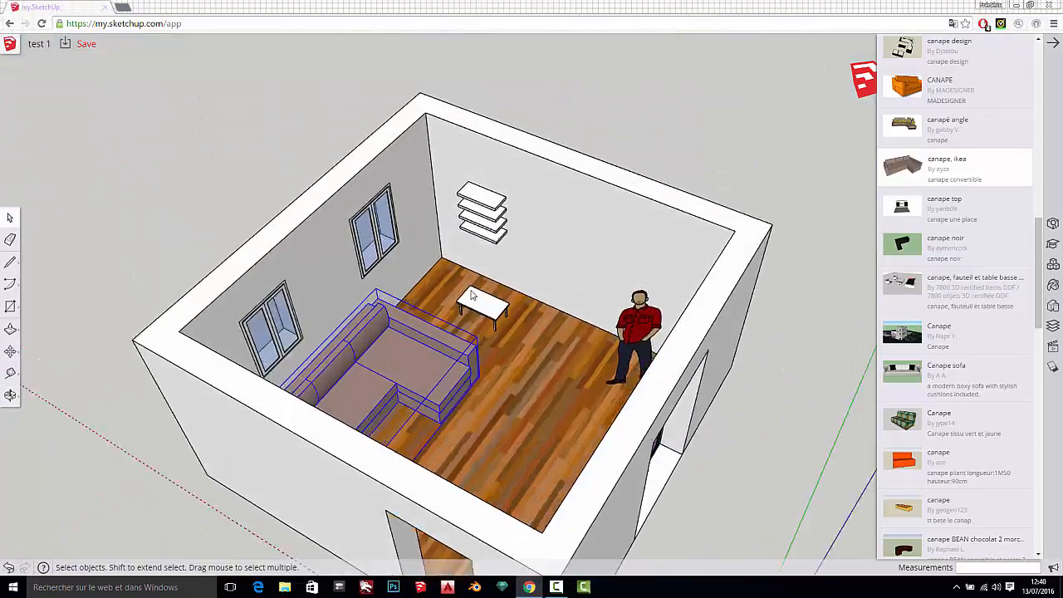
scroll(471, 294, "up", 3)
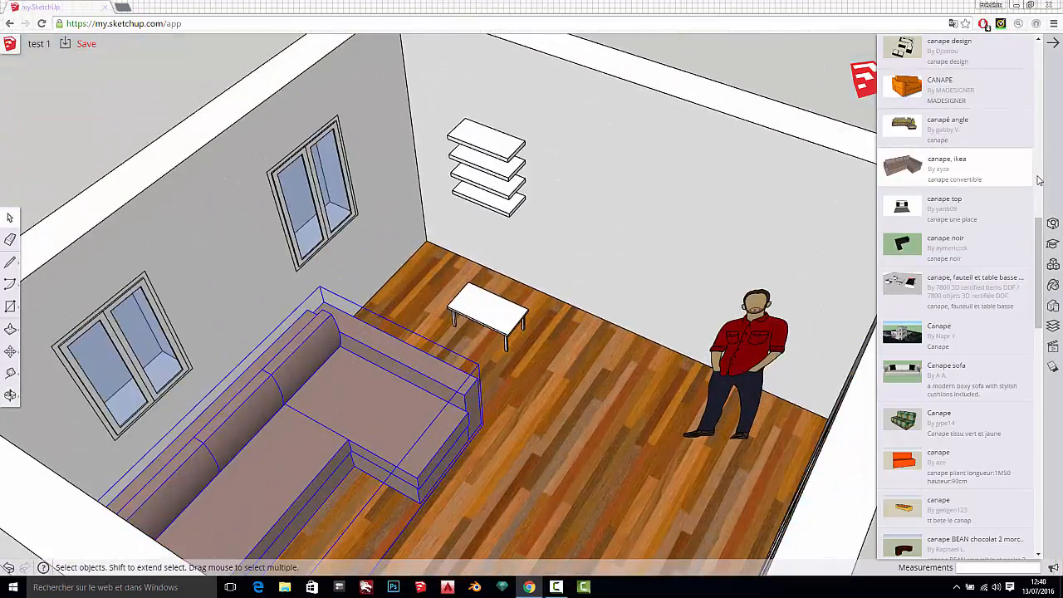
left_click(1052, 44)
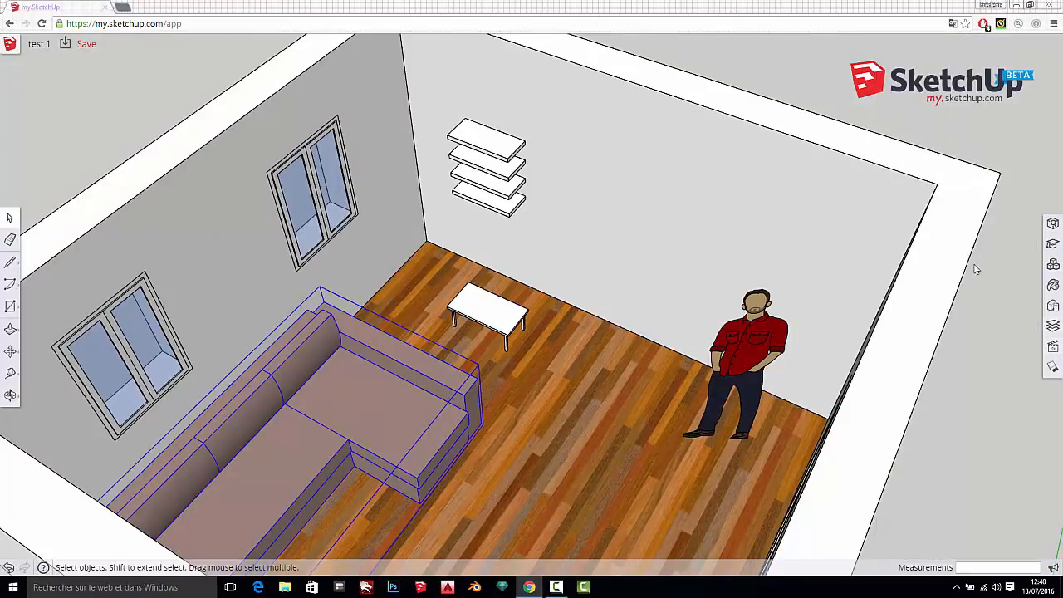
left_click(1052, 305)
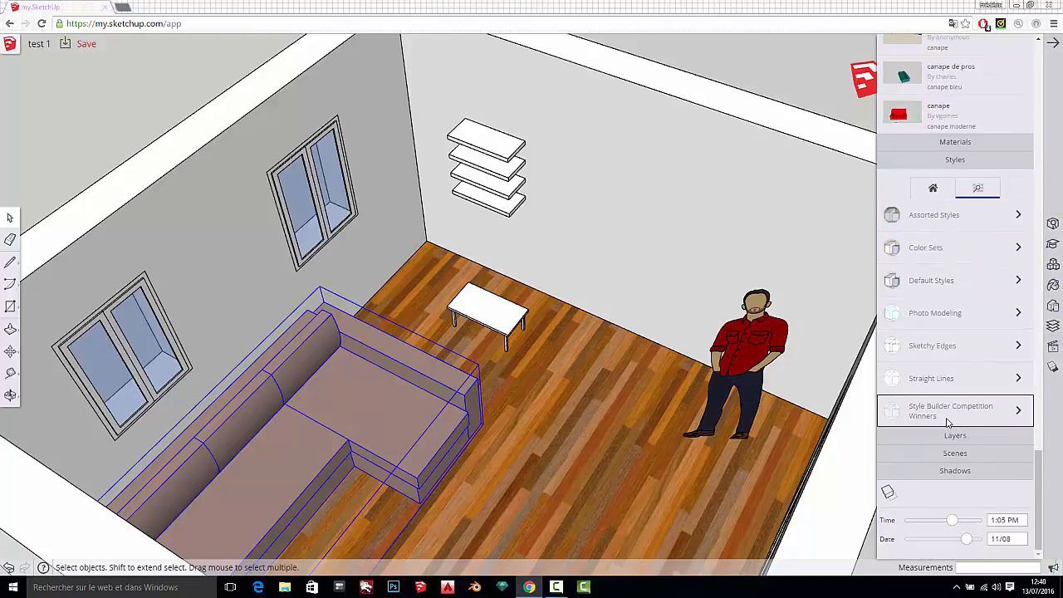
left_click(973, 280)
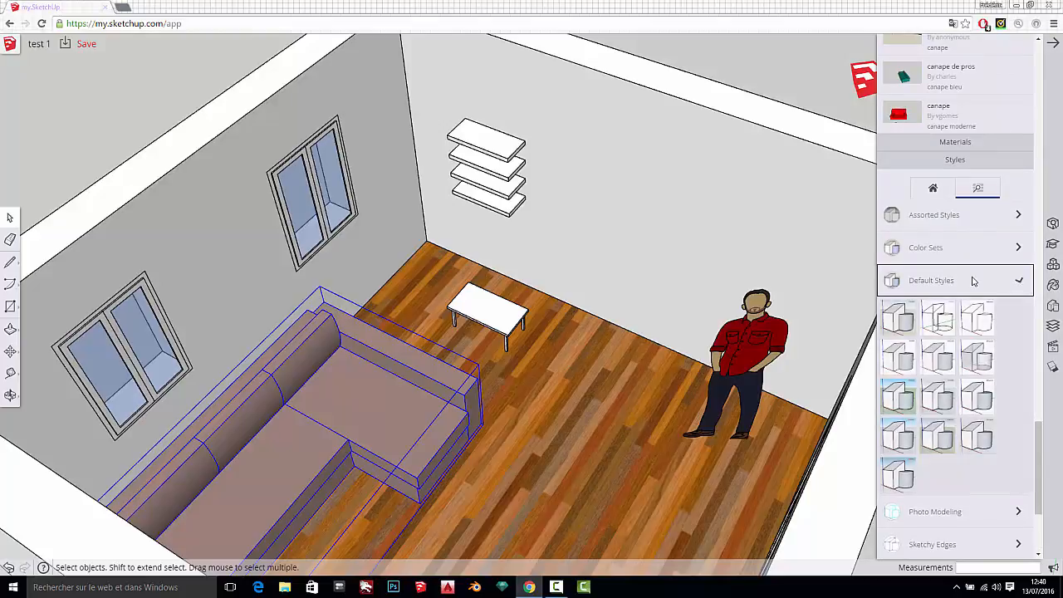
left_click(935, 322)
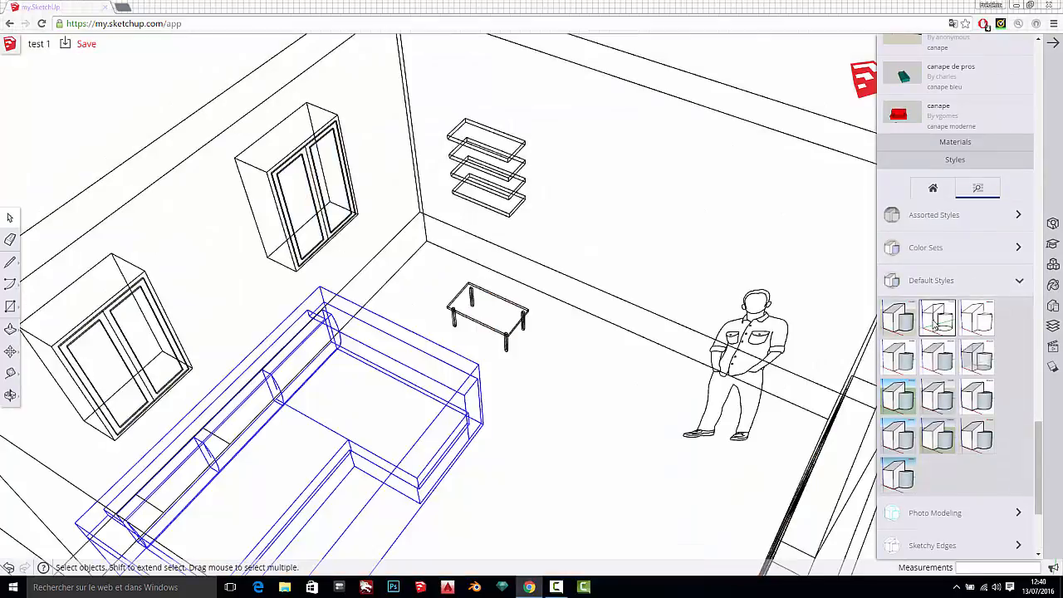
- Lower the corner sofa vertically so its base sits at floor level
middle_click_drag(579, 334, 291, 137)
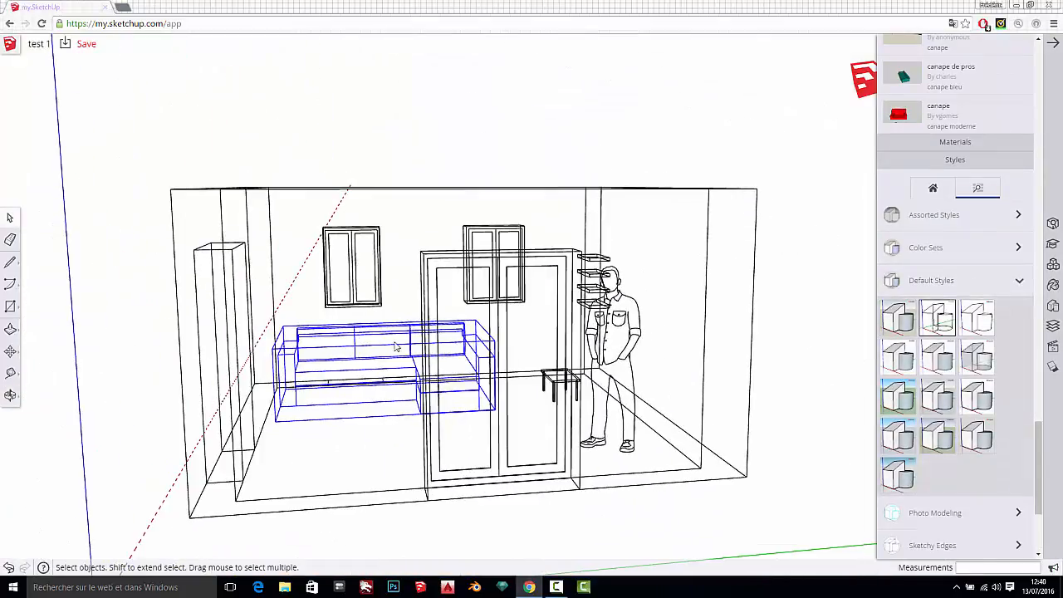
middle_click_drag(396, 347, 352, 261)
scroll(424, 398, "up", 4)
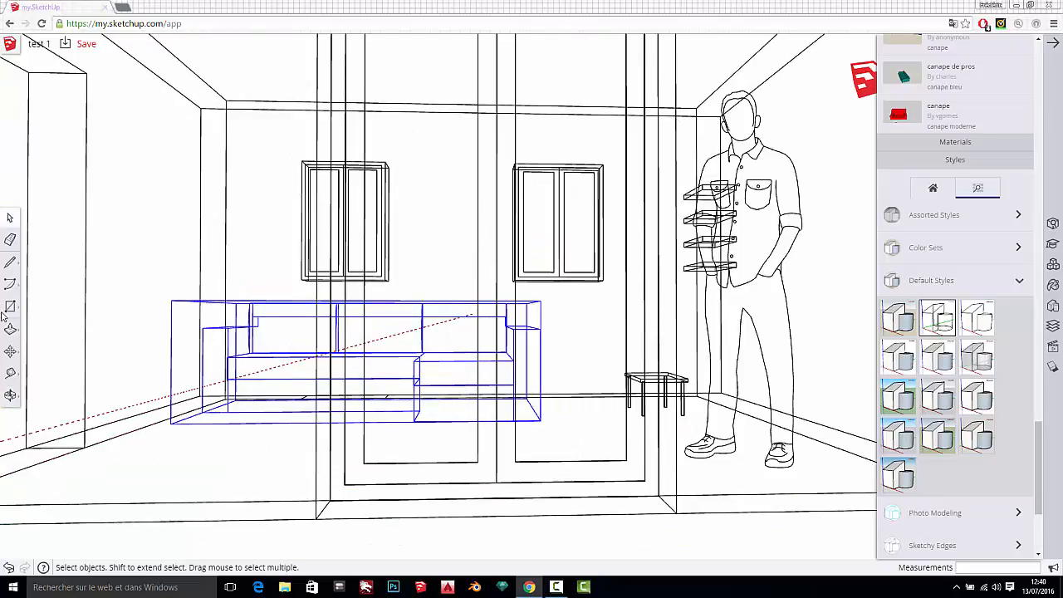
left_click(10, 351)
left_click(251, 354)
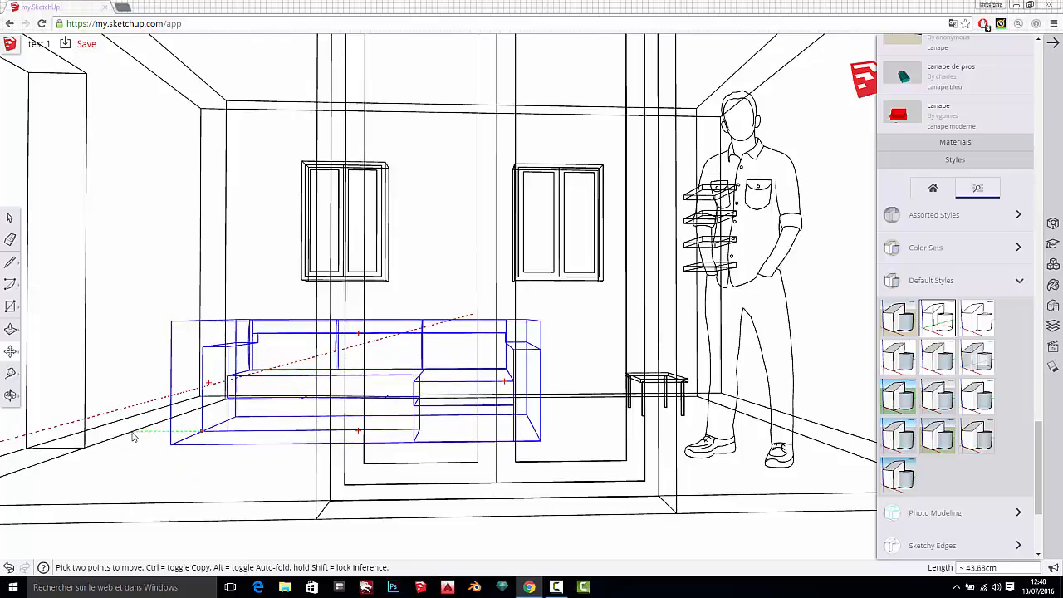
middle_click_drag(298, 401, 366, 419)
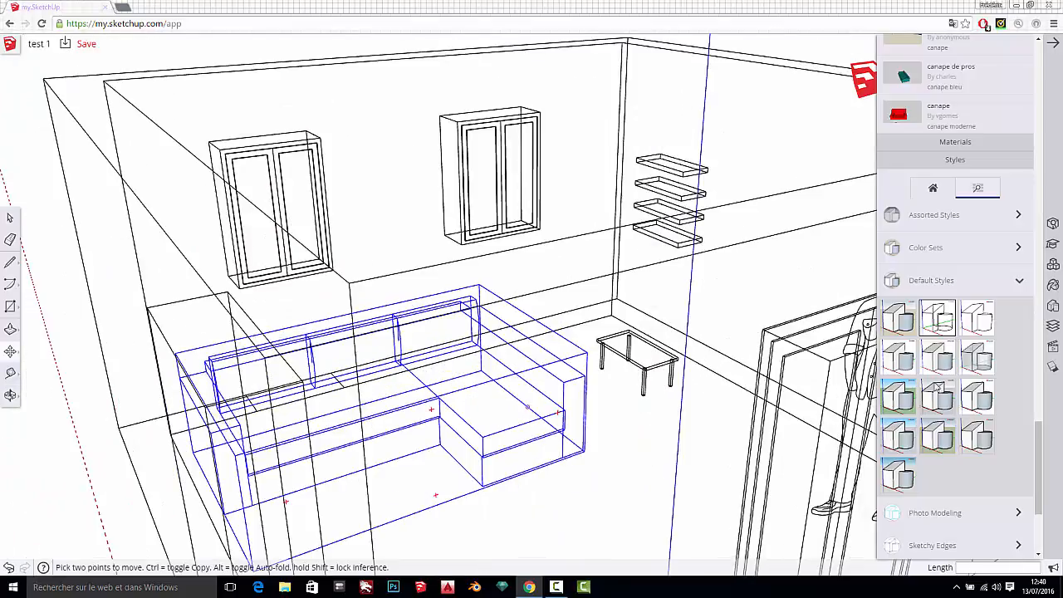
- Switch the model to the first shaded style in Default Styles and clear the sofa selection
left_click(908, 327)
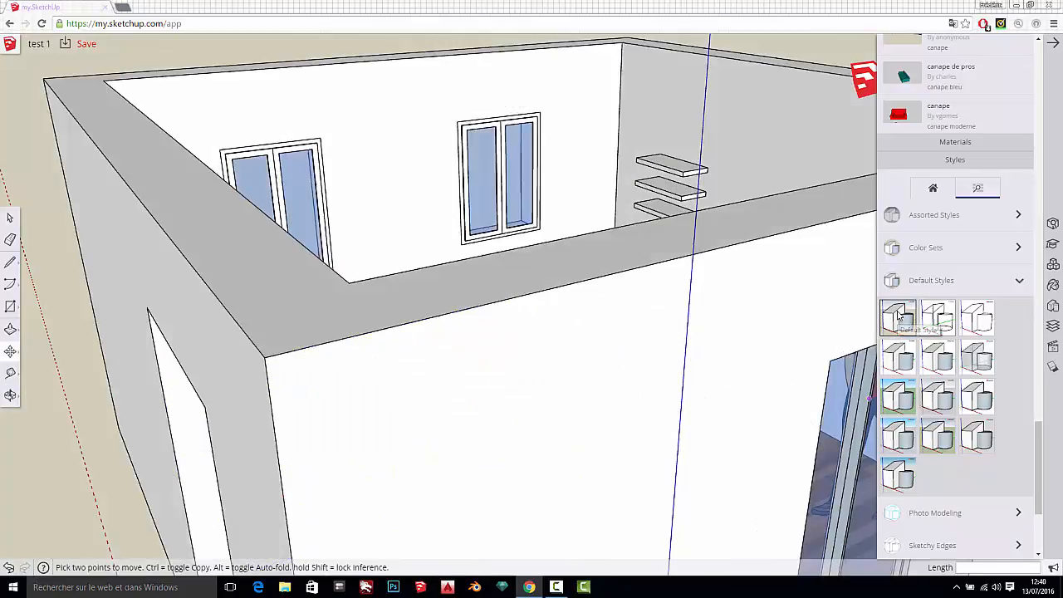
scroll(465, 370, "down", 2)
middle_click_drag(444, 349, 452, 478)
scroll(462, 313, "down", 3)
left_click(10, 217)
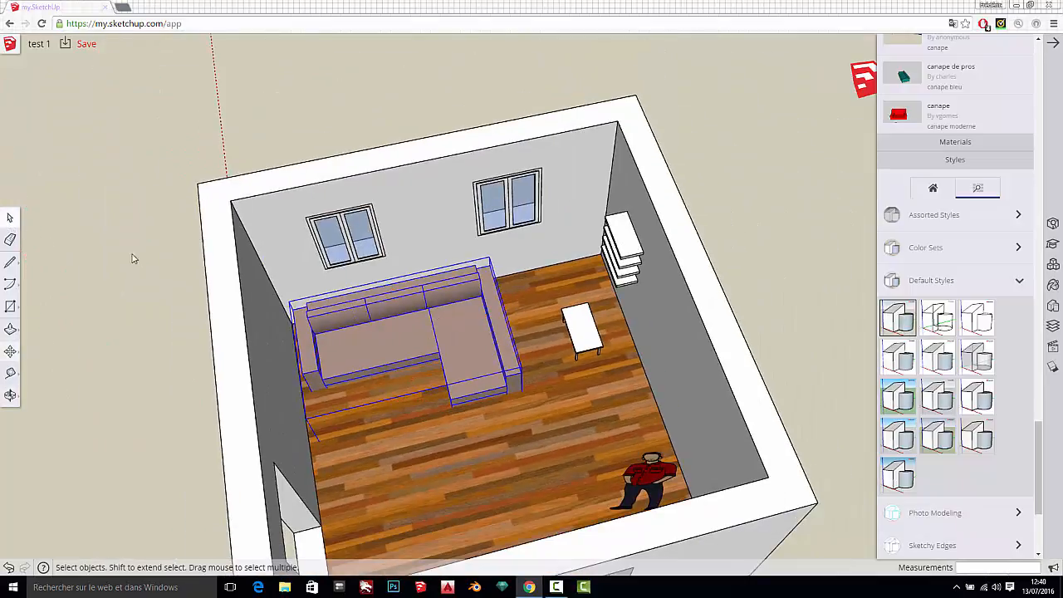
left_click(132, 257)
- Move the coffee table from beside the shelf wall to the open floor in front of the corner sofa
scroll(484, 326, "up", 3)
scroll(428, 221, "down", 3)
middle_click_drag(399, 286, 437, 64)
middle_click_drag(444, 249, 540, 357)
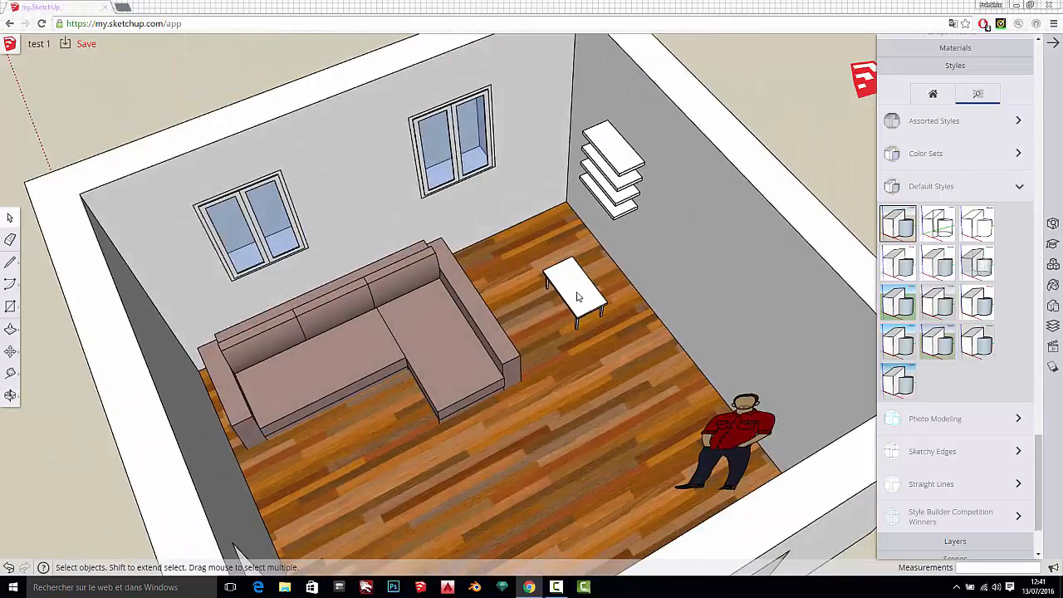
left_click(573, 292)
left_click(10, 351)
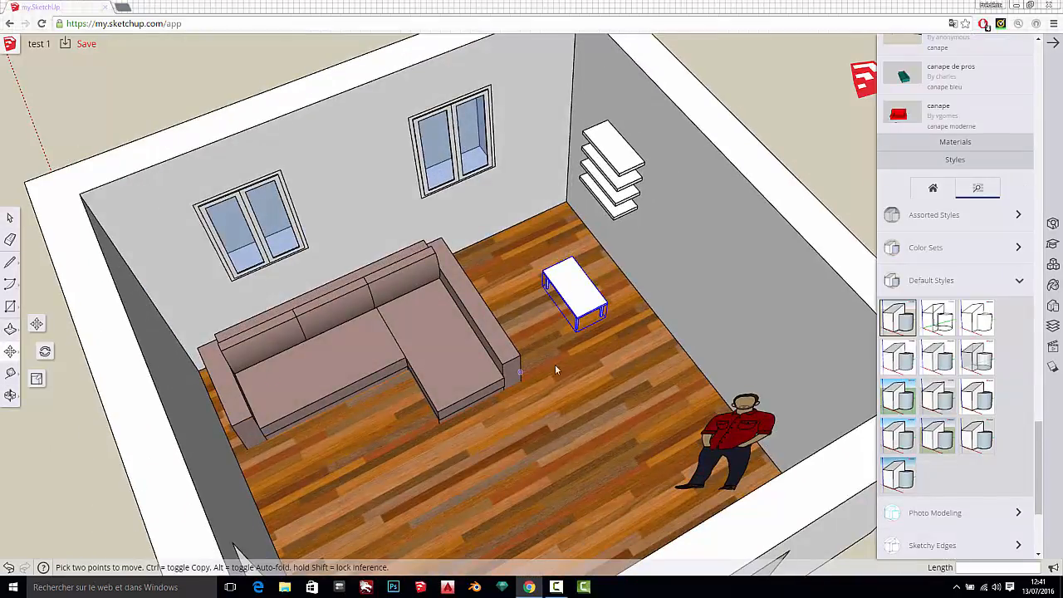
left_click(579, 337)
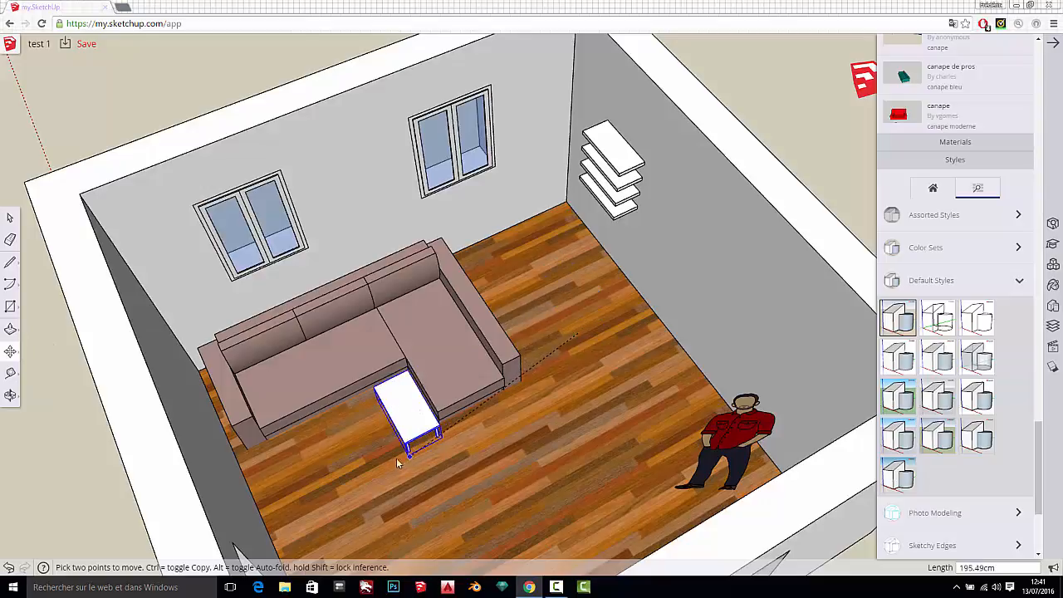
left_click(376, 470)
- Rotate the coffee table about its centre so its long side runs parallel to the sofa's long seat
scroll(381, 417, "up", 3)
key("q")
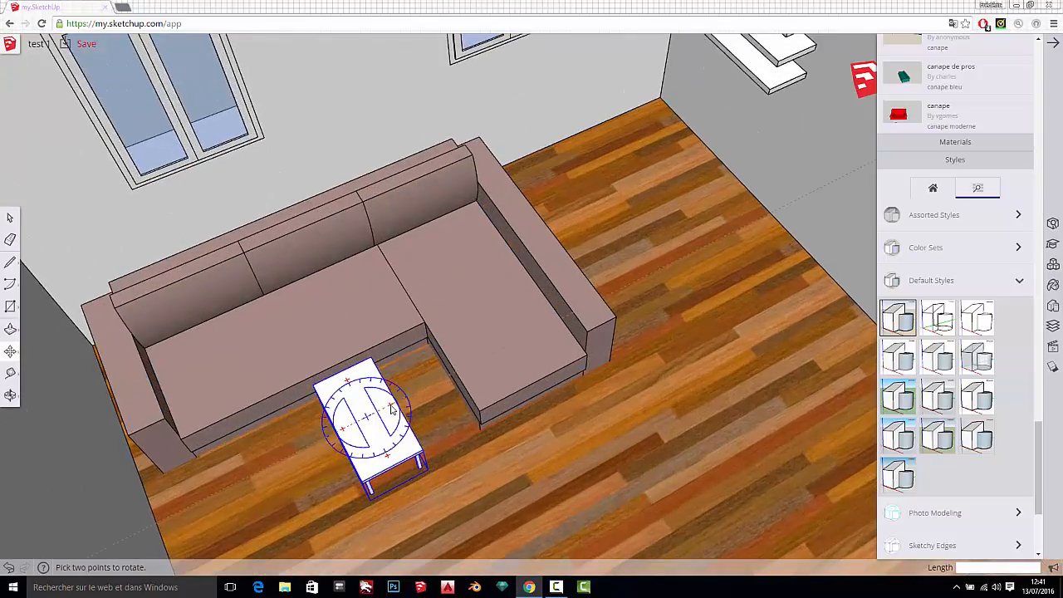
left_click(392, 389)
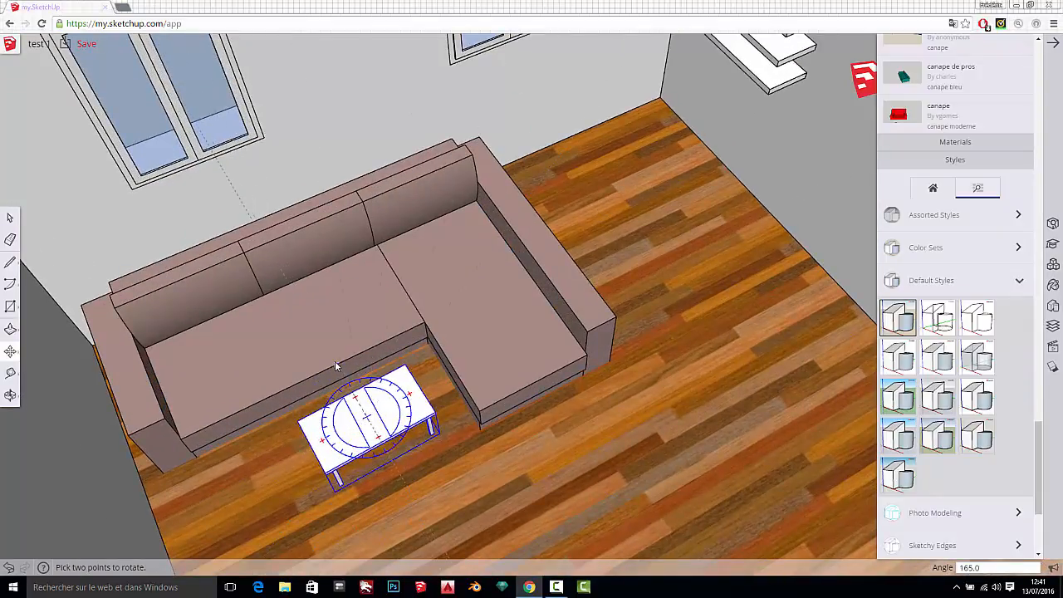
left_click(335, 360)
- Shift the coffee table about 16 cm away from the sofa's chaise section and deselect it
left_click(378, 421)
left_click(349, 435)
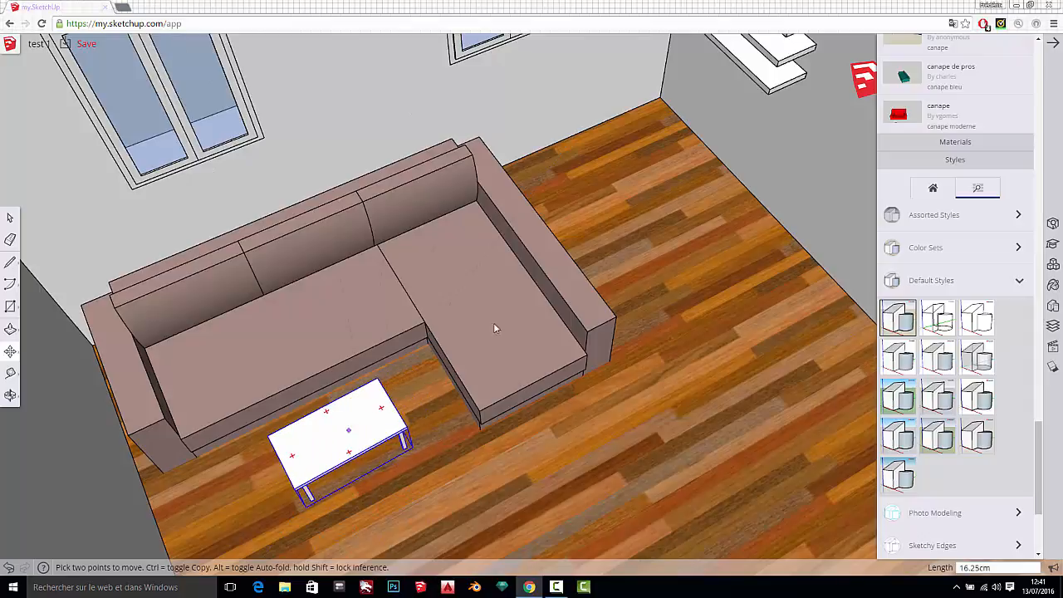
scroll(491, 322, "down", 3)
scroll(438, 324, "down", 4)
left_click(11, 218)
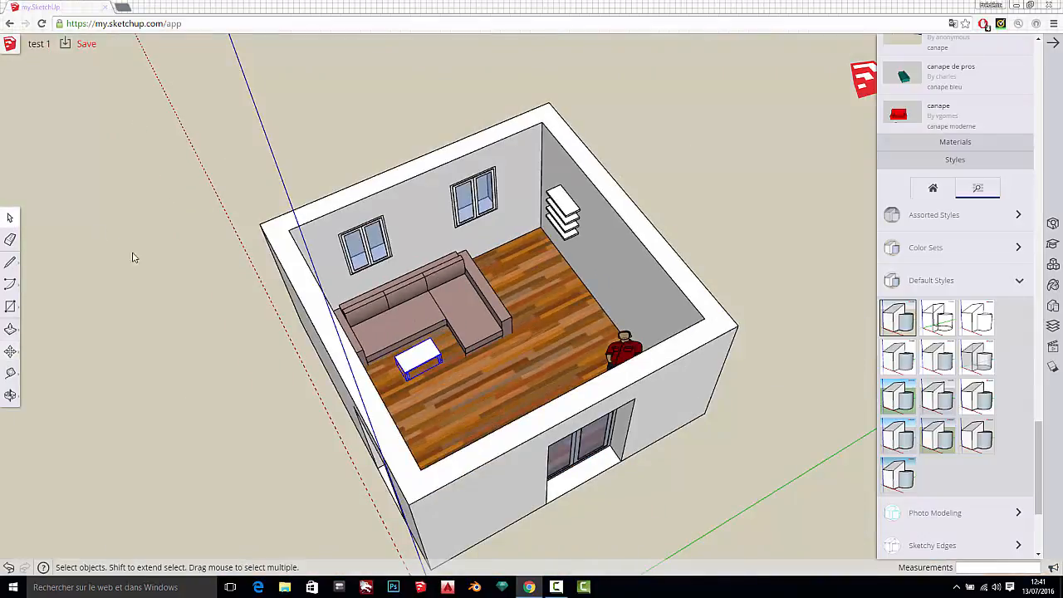
middle_click_drag(130, 254, 381, 316)
scroll(399, 284, "up", 3)
scroll(449, 331, "down", 2)
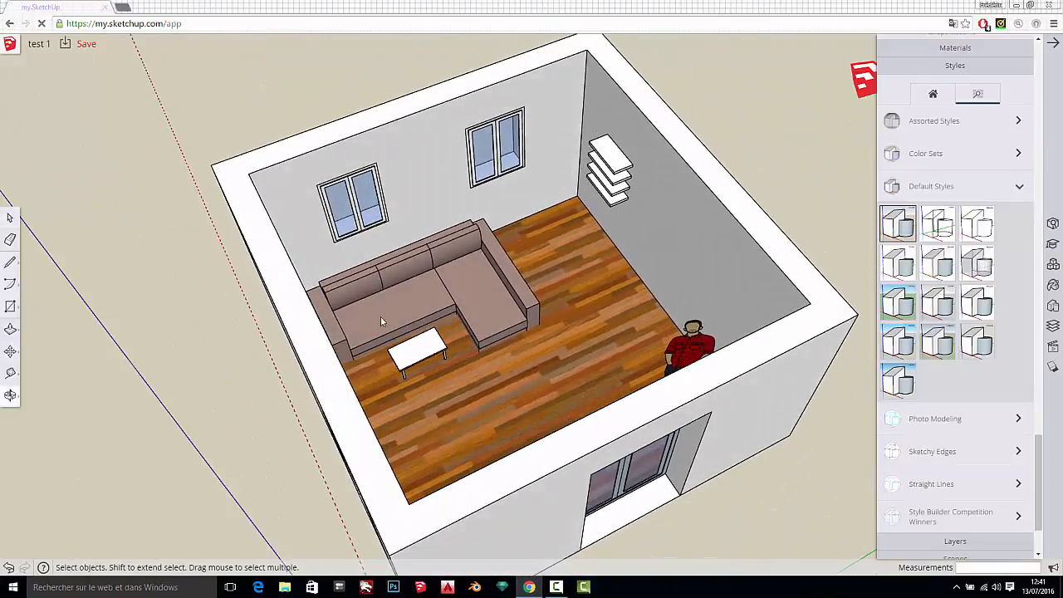
- Return the component browser to the model's own components and collapse the Styles, Components and Shadows sections
left_click(966, 66)
scroll(1026, 184, "up", 2)
scroll(1026, 189, "up", 10)
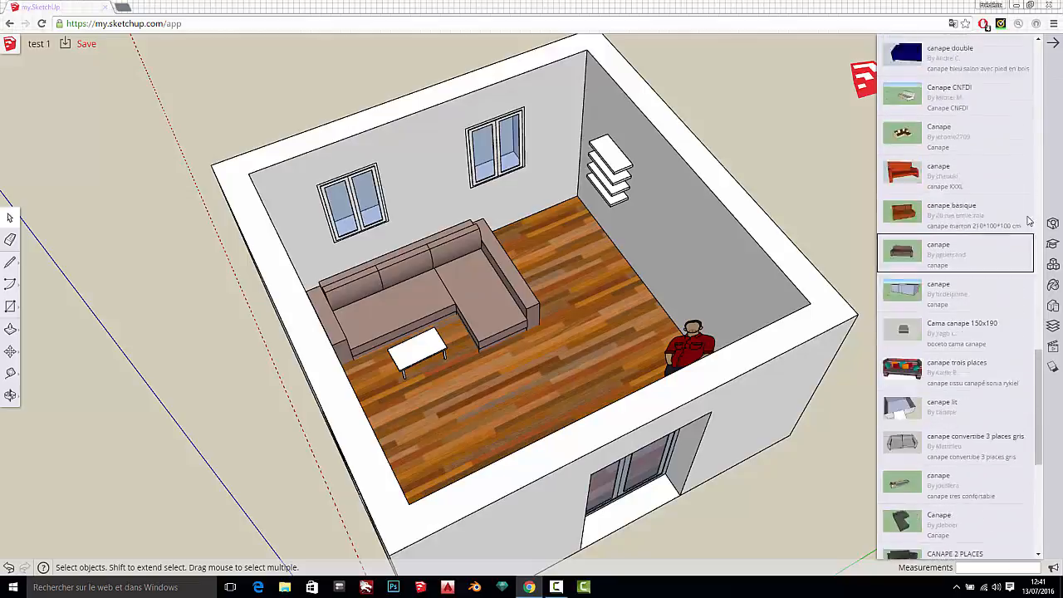
scroll(1021, 223, "up", 2)
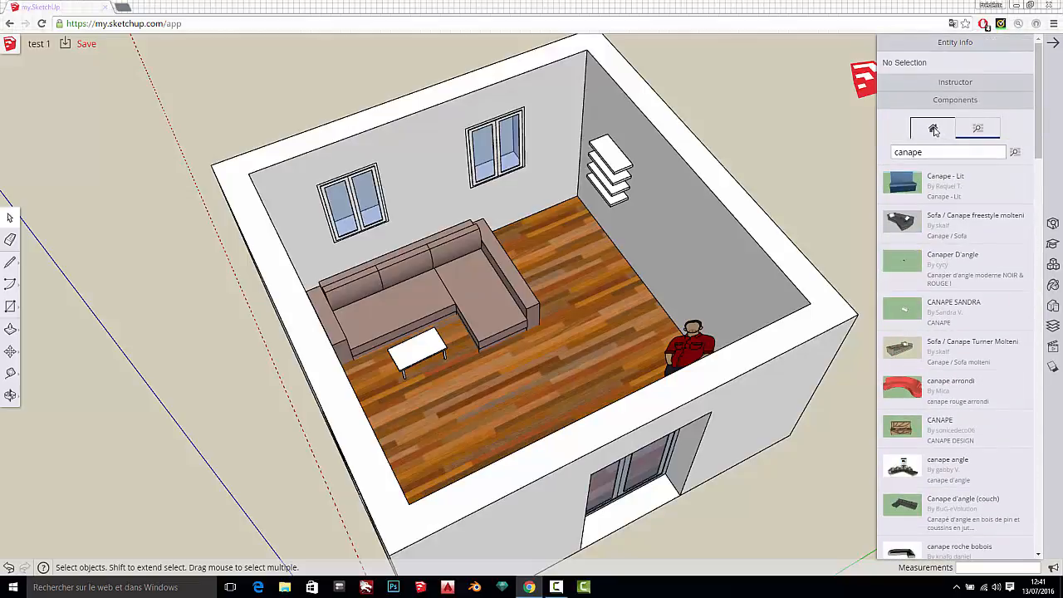
left_click(934, 130)
left_click(965, 103)
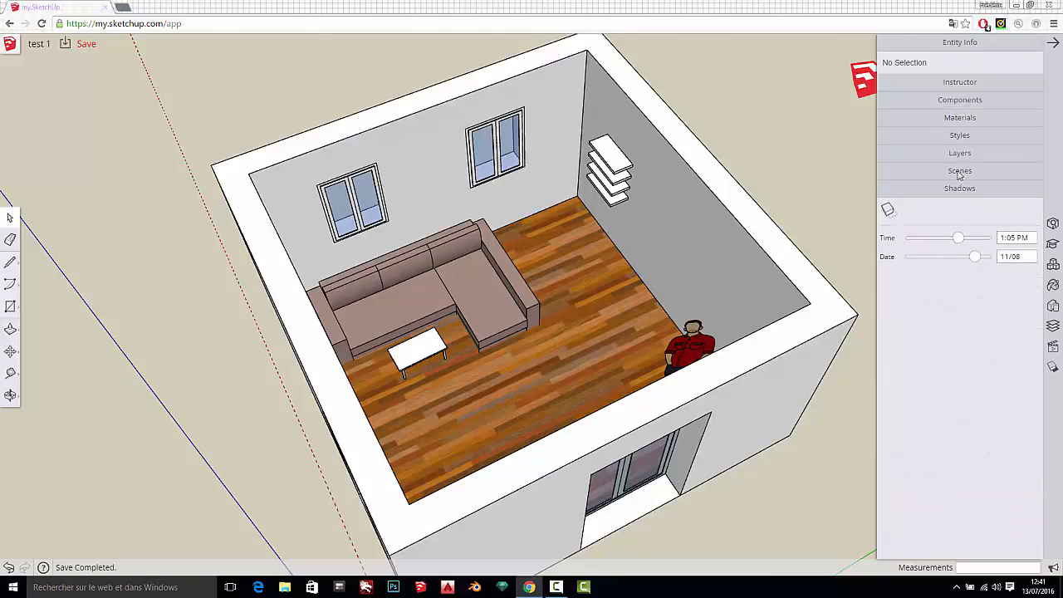
left_click(984, 193)
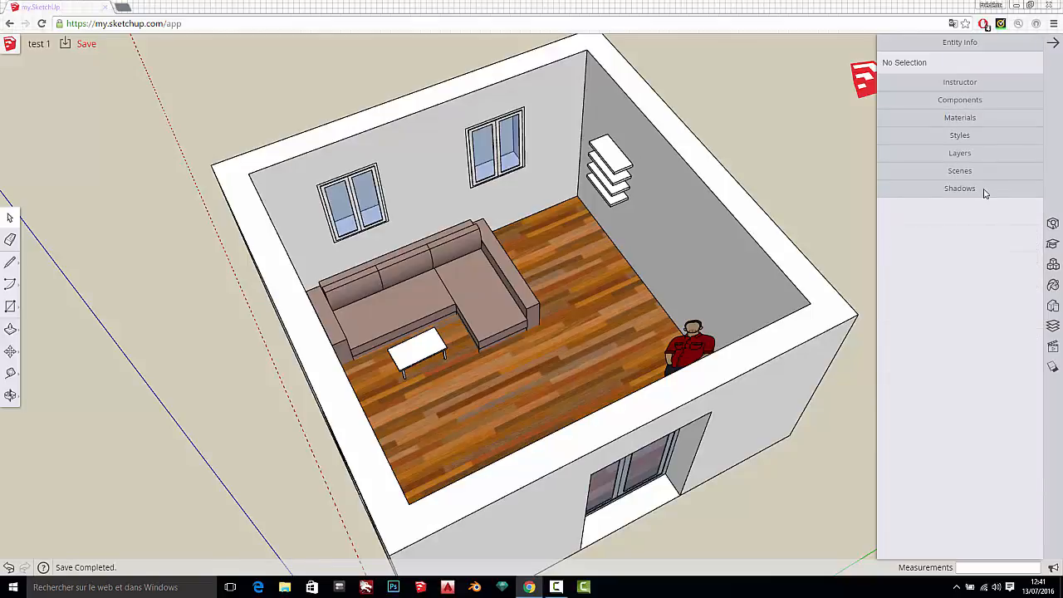
- Add a new layer and name it mobilier
left_click(963, 158)
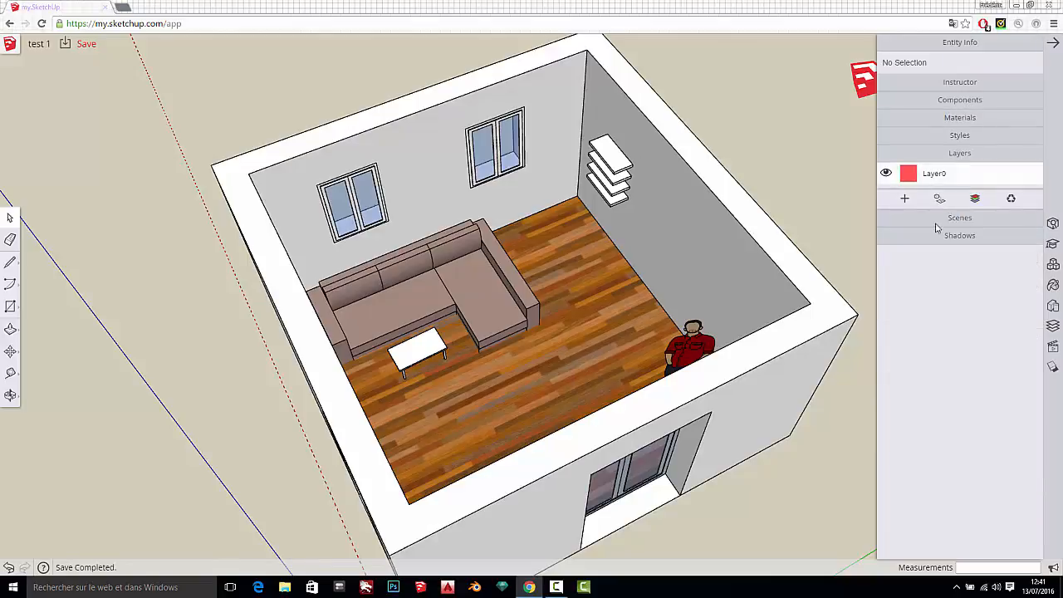
left_click(904, 199)
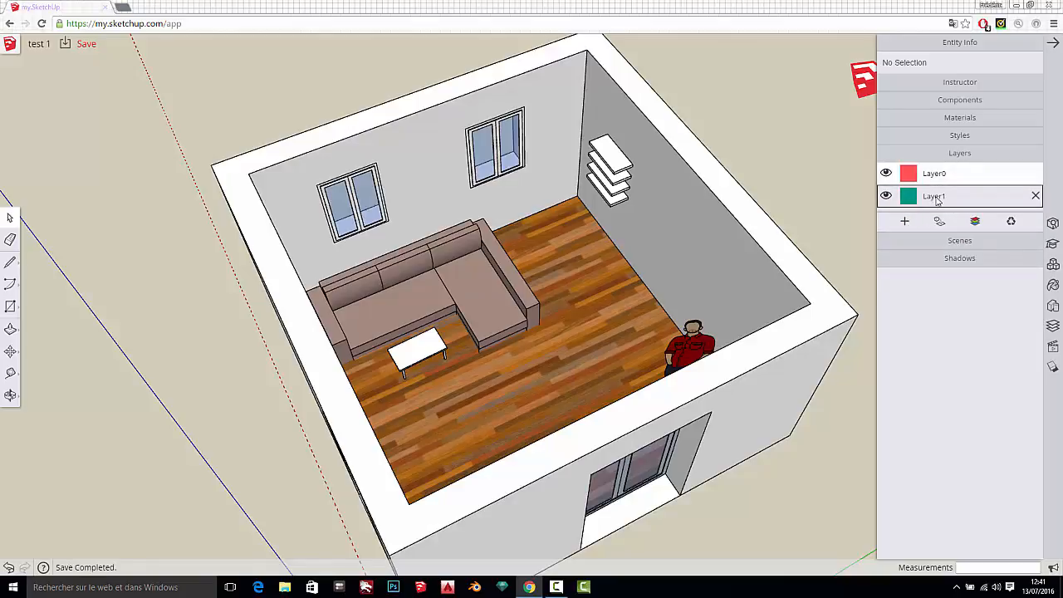
double_click(935, 197)
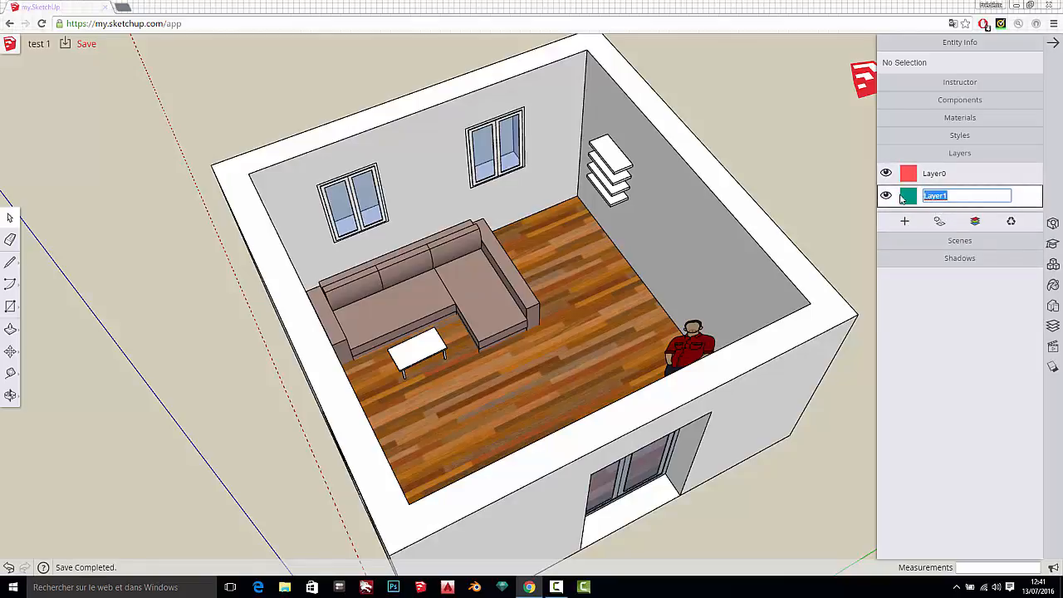
type("mobilier")
key("Return")
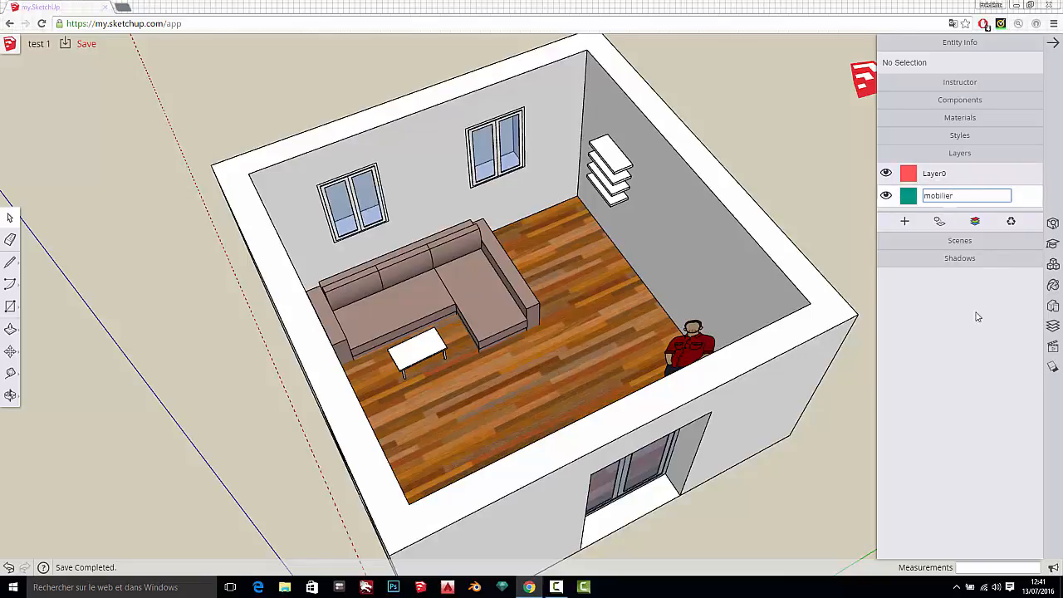
- Add another layer below mobilier and name it fenetres
left_click(903, 224)
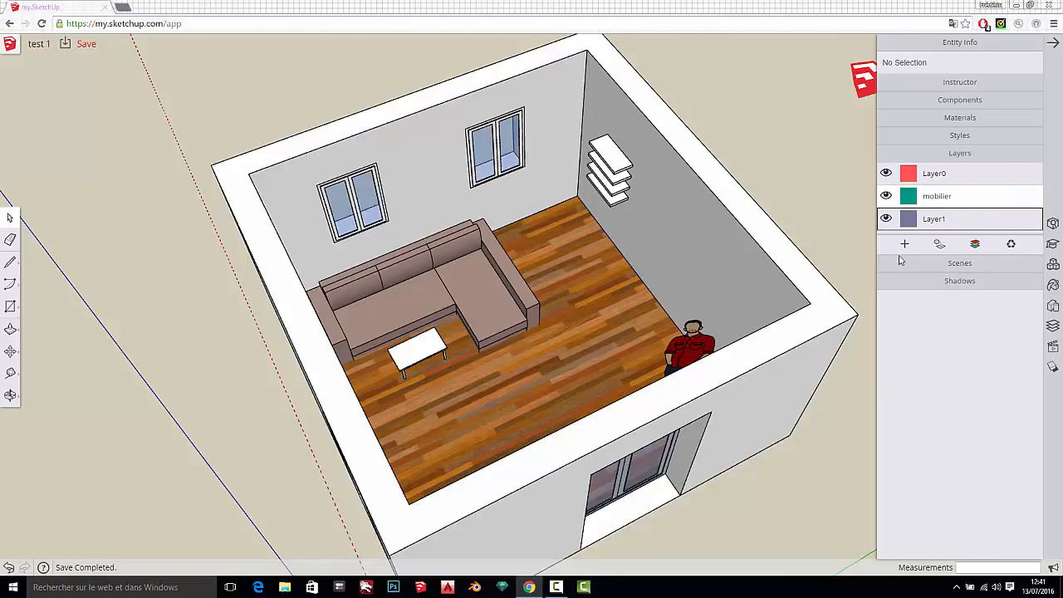
double_click(945, 220)
left_click_drag(955, 223, 895, 226)
type("f")
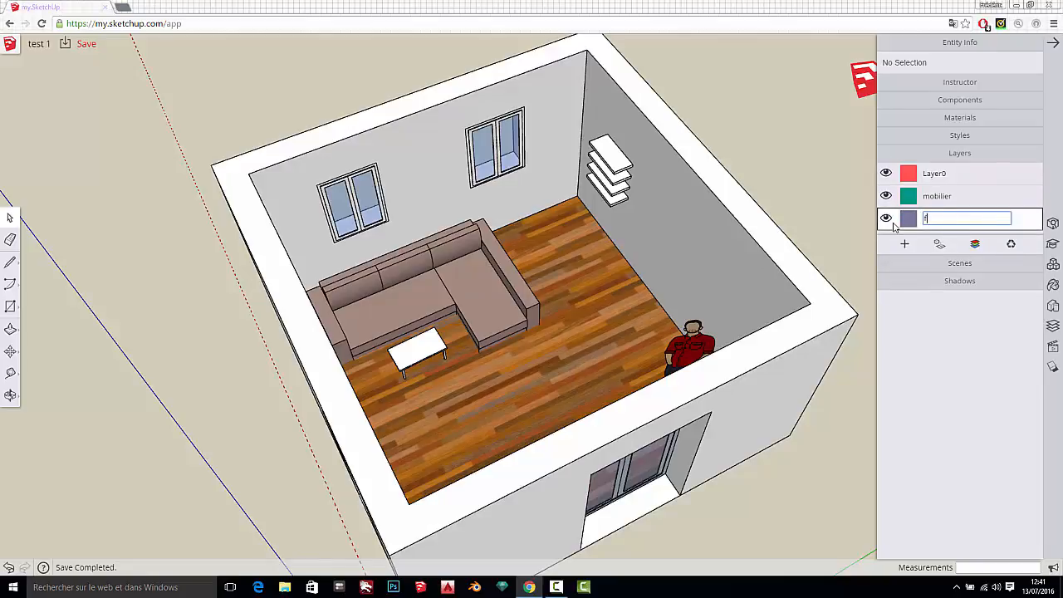
type("enetres")
key("Return")
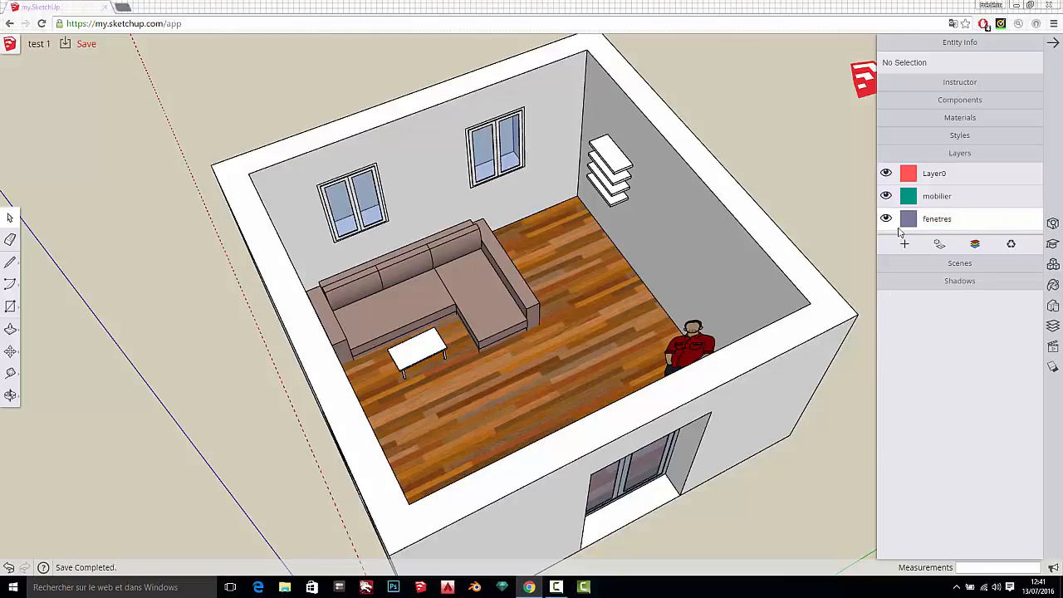
- Add a third new layer below fenetres and name it personnage
left_click(905, 244)
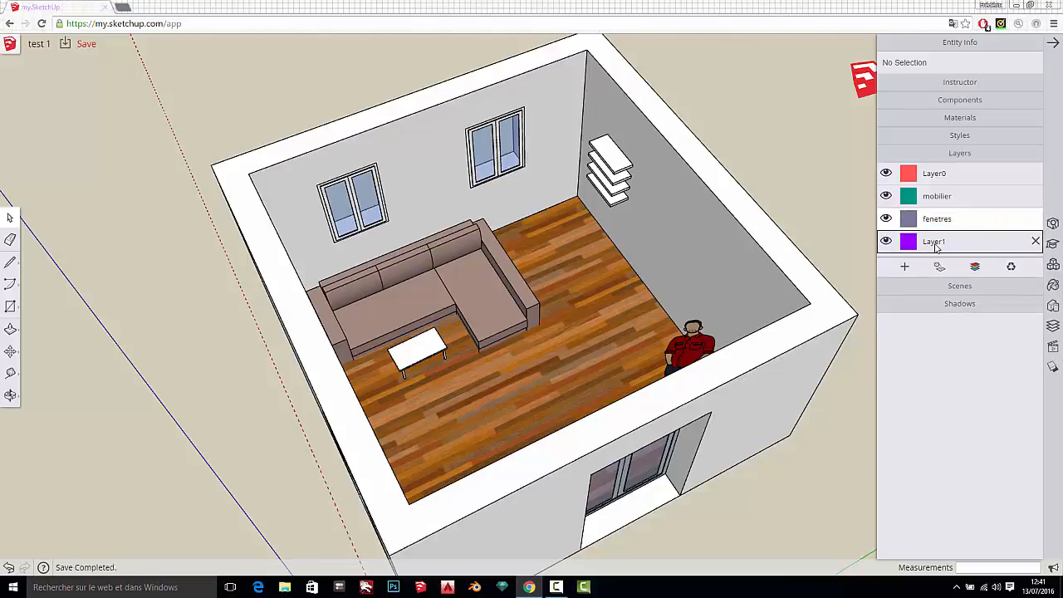
double_click(936, 243)
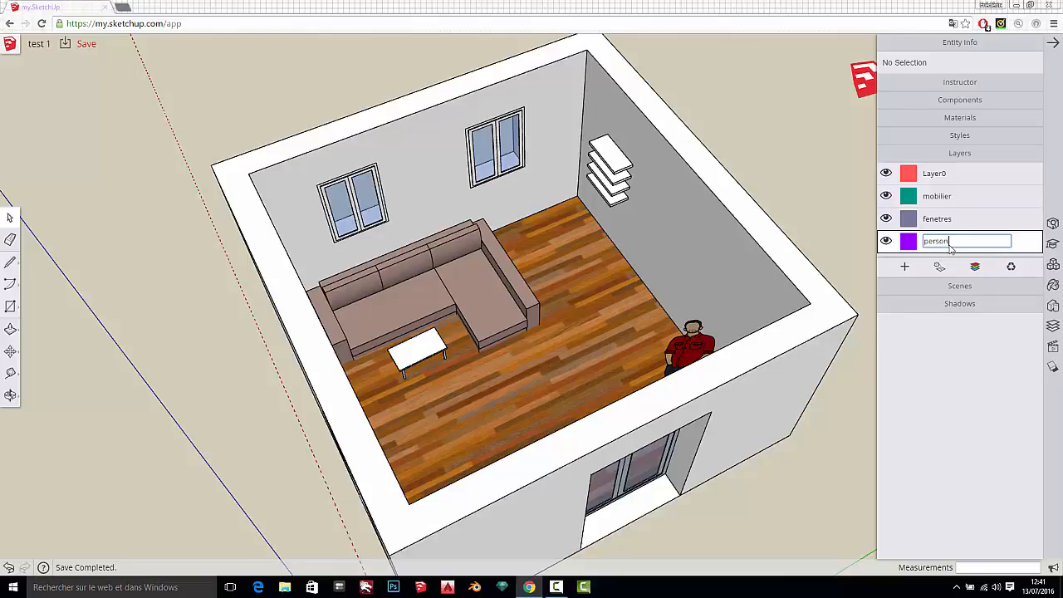
type("personnage")
key("Return")
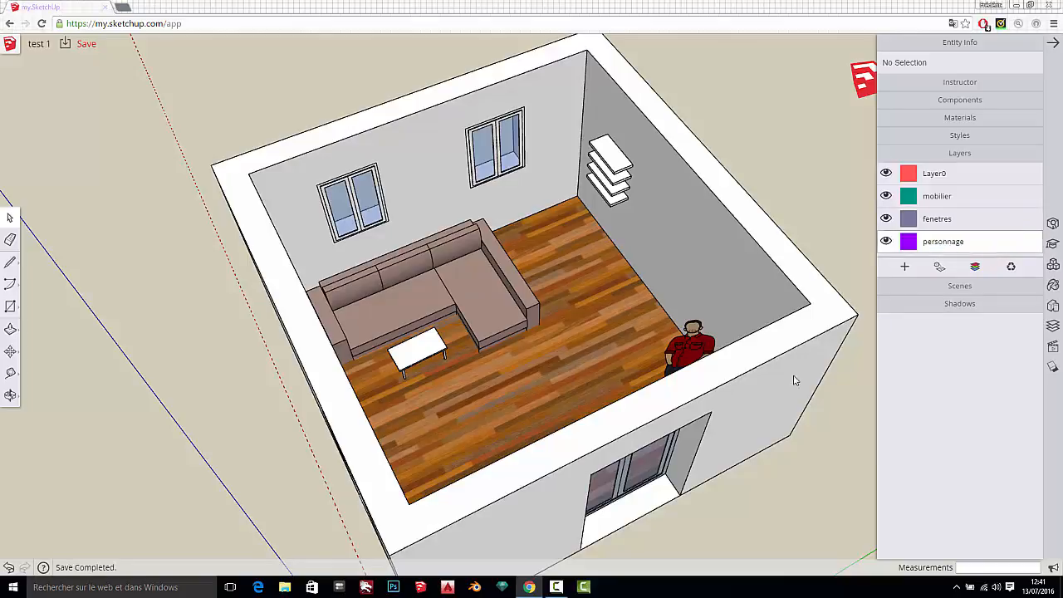
- Assign the standing figure in the room to the active personnage layer
scroll(469, 294, "down", 2)
middle_click_drag(544, 298, 591, 298)
scroll(512, 298, "up", 5)
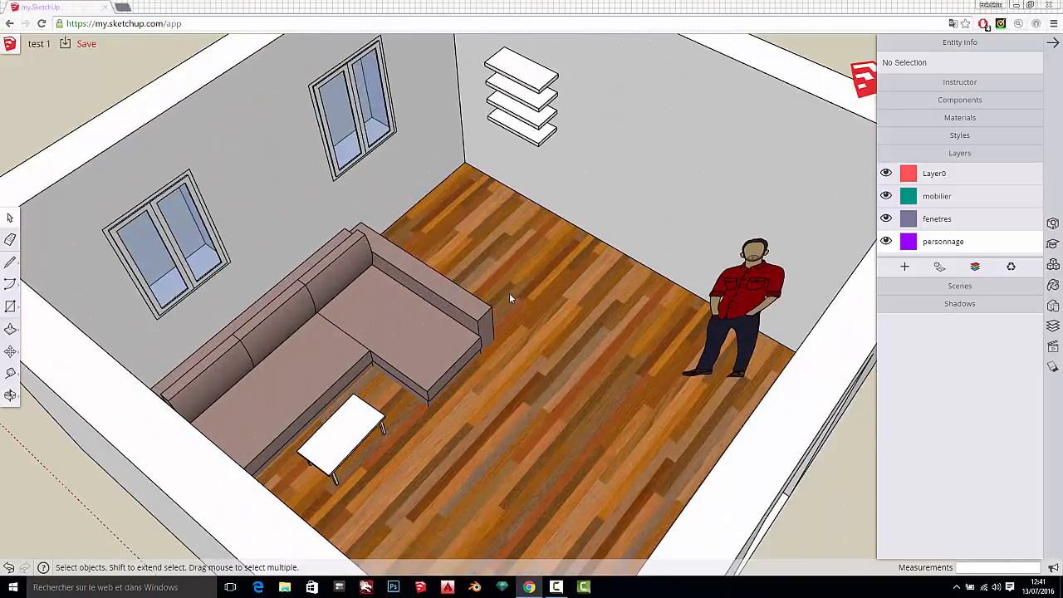
left_click(734, 296)
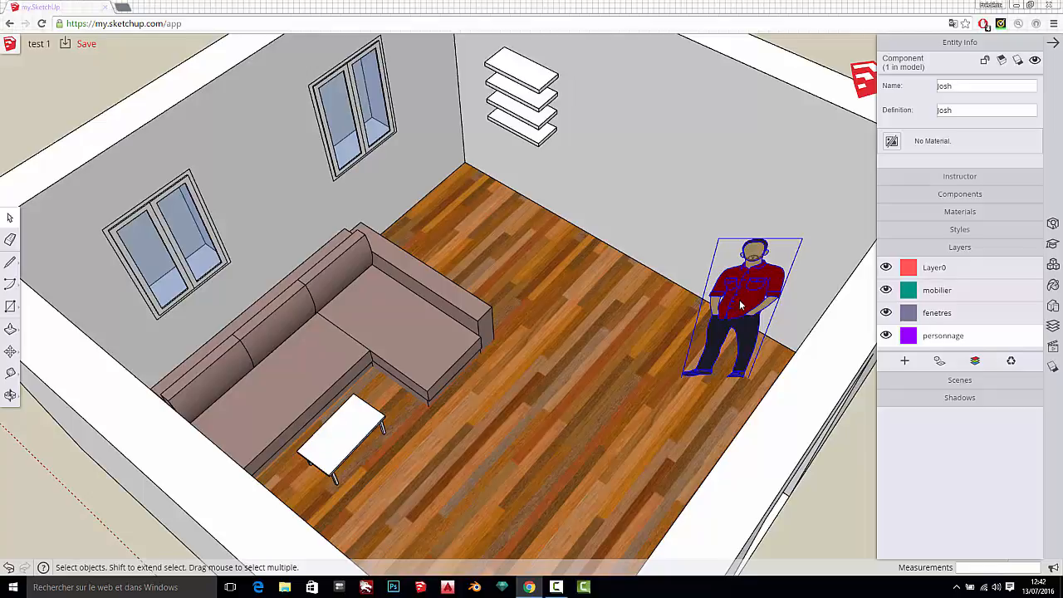
middle_click_drag(695, 329, 667, 314)
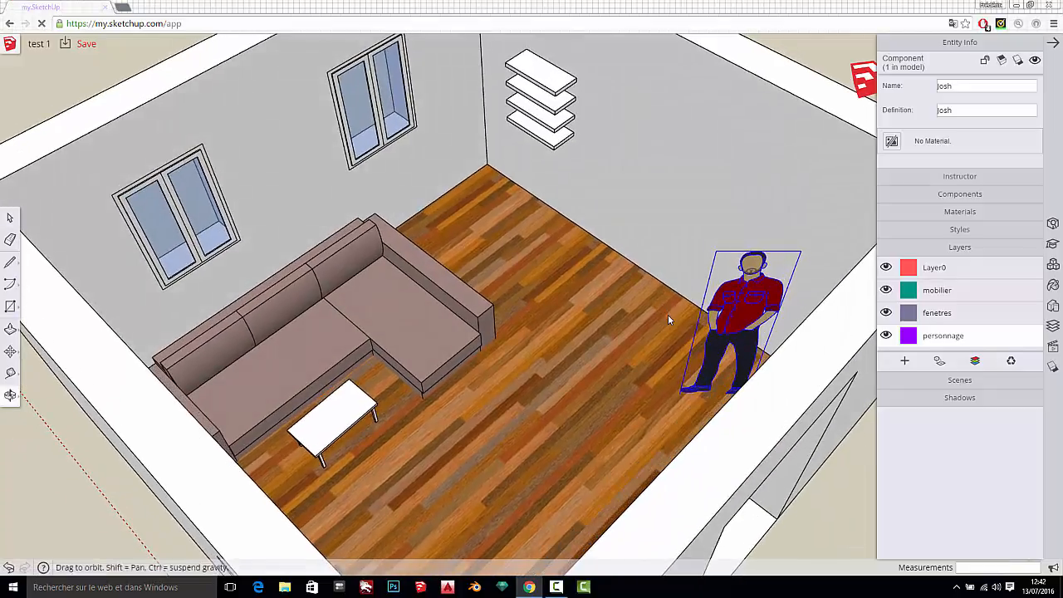
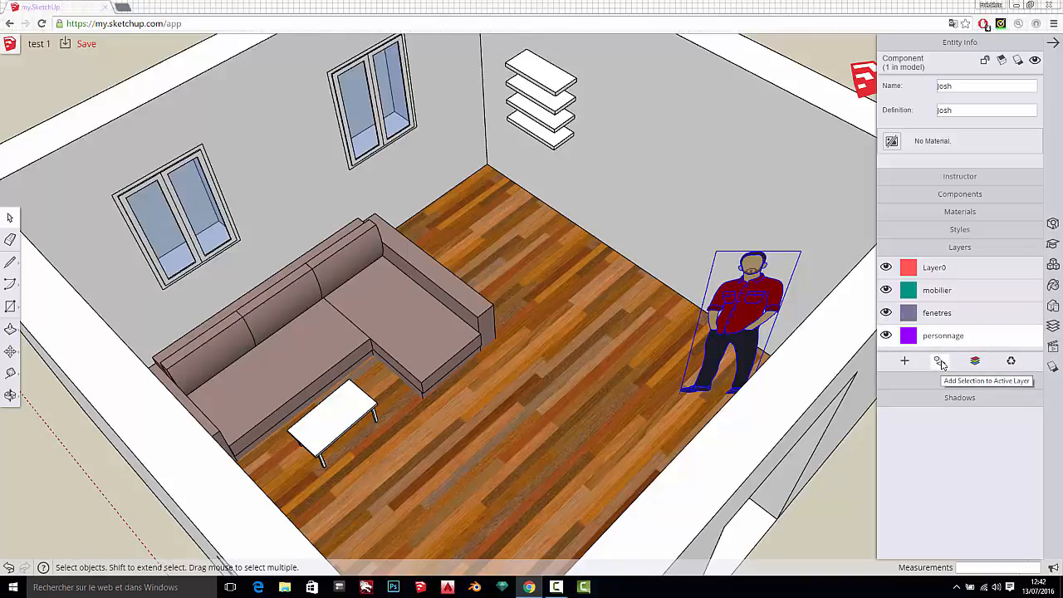
left_click(941, 363)
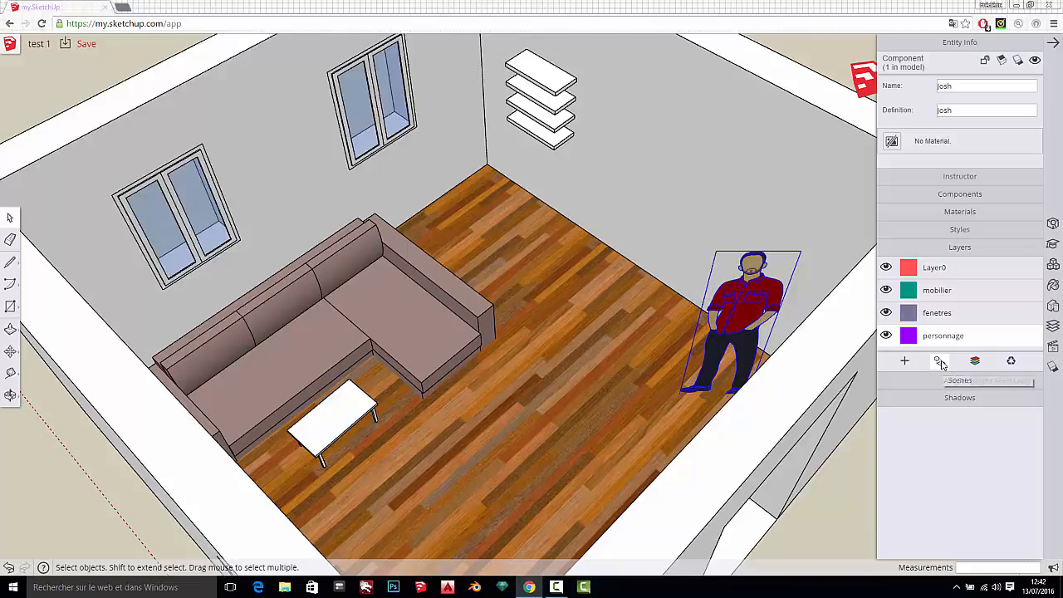
- Make Layer0 the active layer, then hide the personnage layer and show it again
left_click(886, 335)
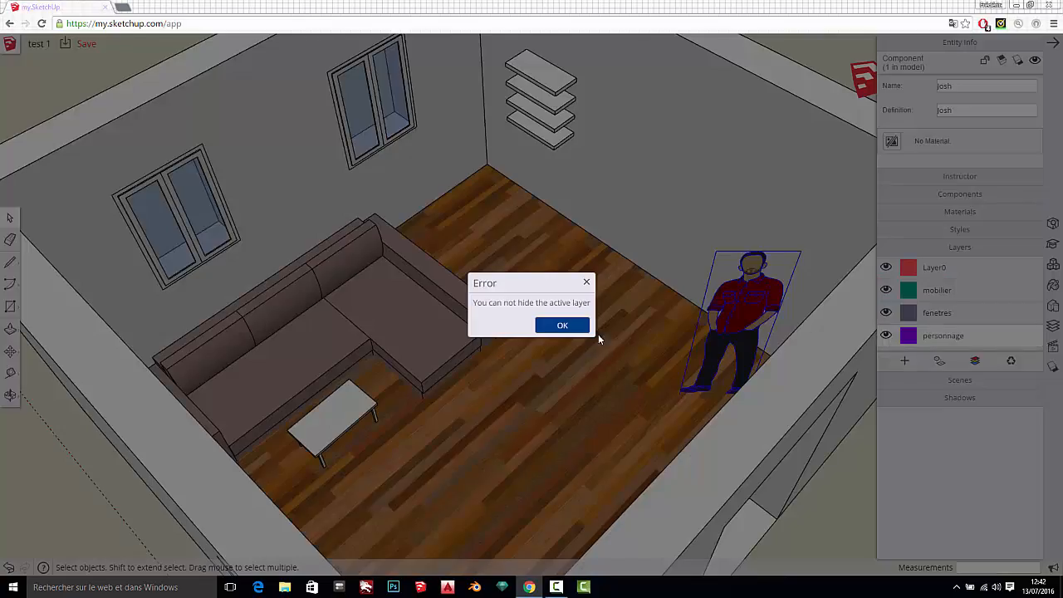
left_click(567, 324)
left_click(953, 270)
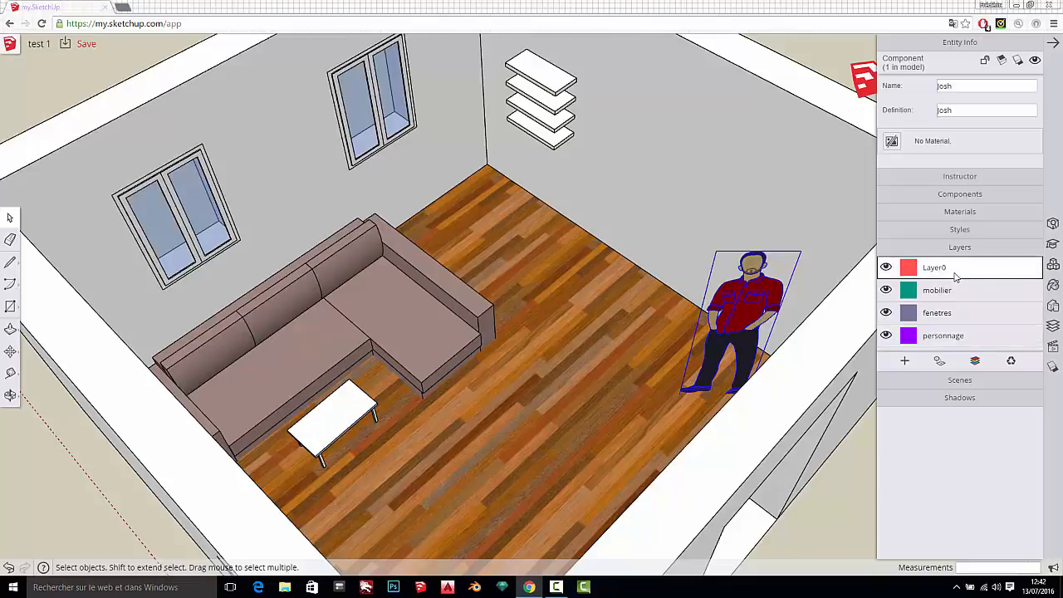
left_click(886, 336)
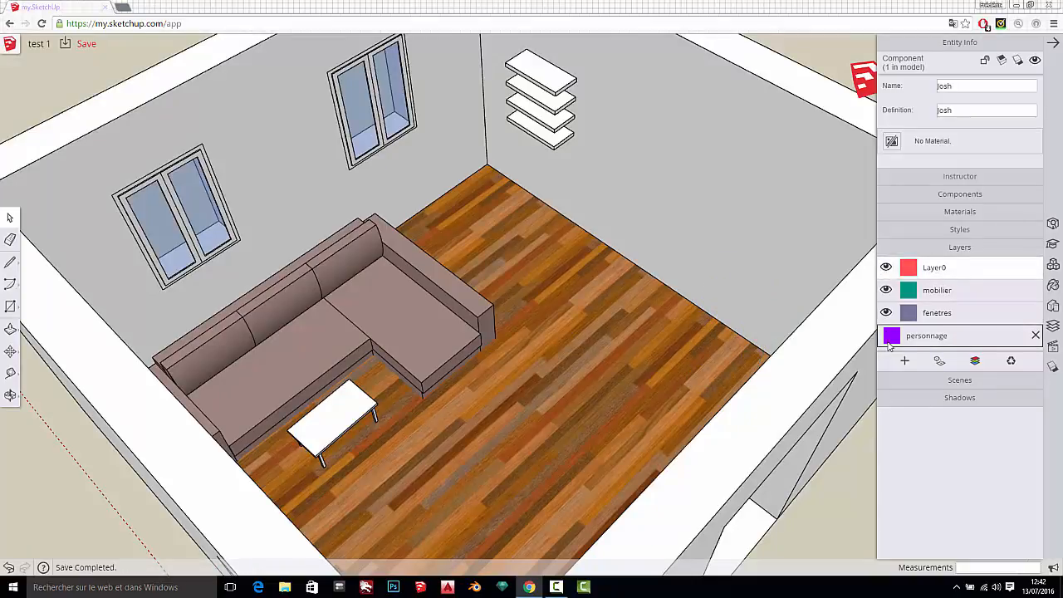
left_click(886, 240)
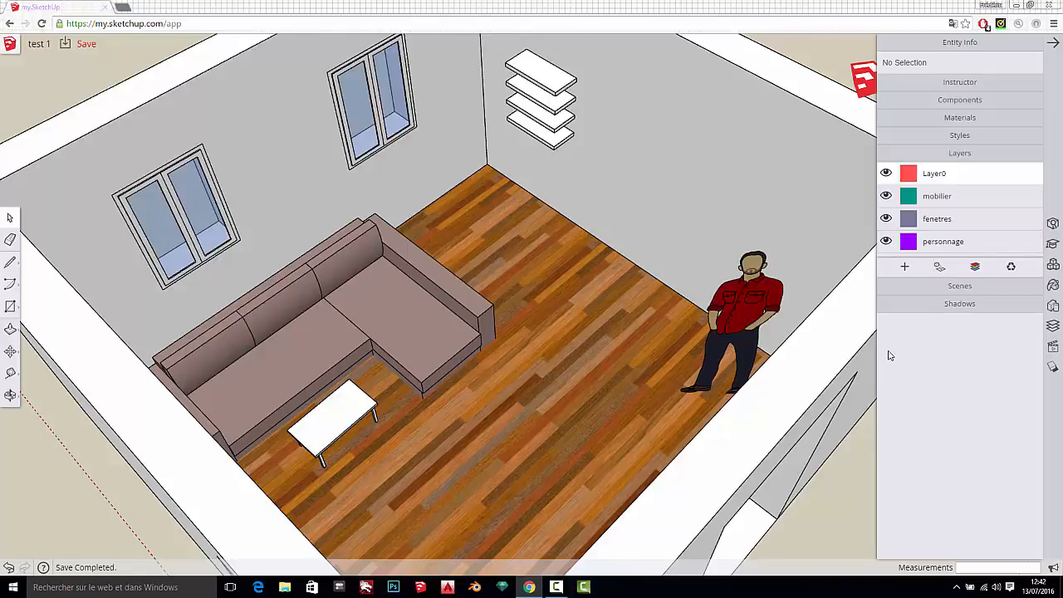
- Select the corner sofa together with the coffee table and assign both to the mobilier layer
scroll(686, 390, "down", 3)
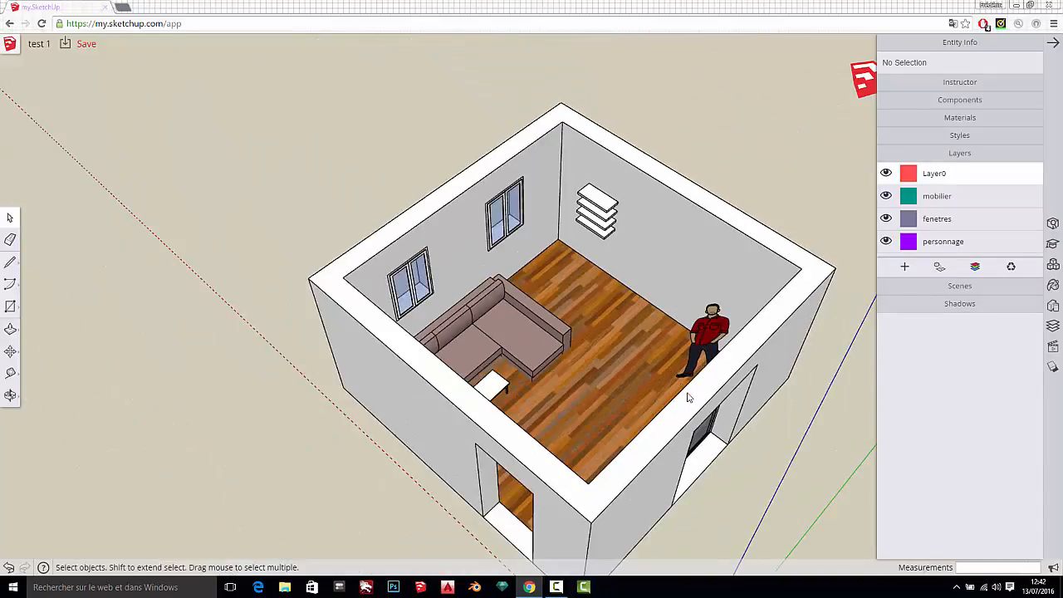
scroll(516, 292, "up", 5)
scroll(470, 267, "down", 3)
middle_click_drag(621, 353, 521, 362)
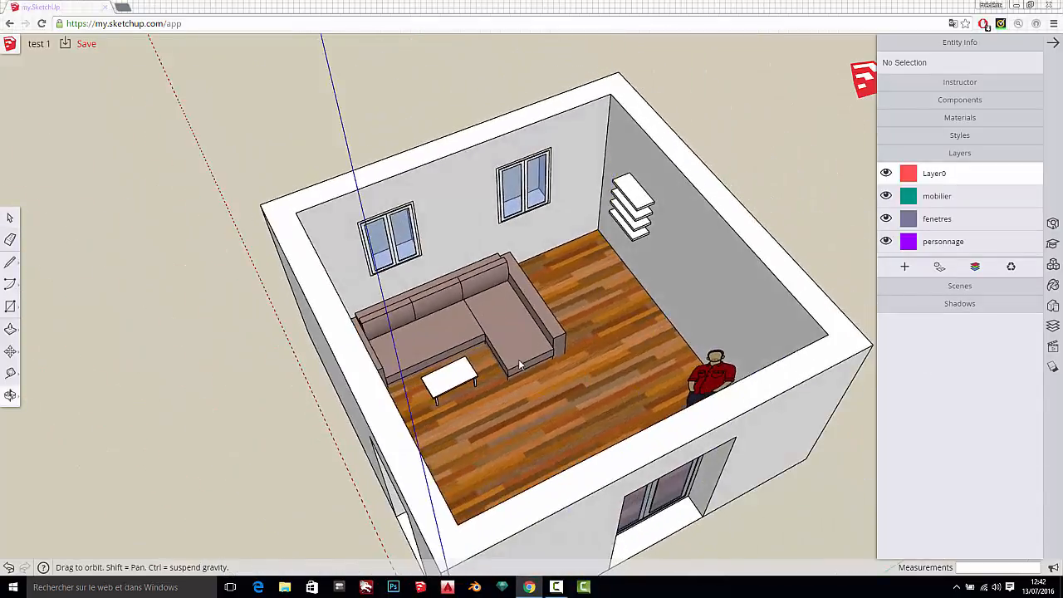
scroll(499, 325, "up", 3)
left_click(526, 301)
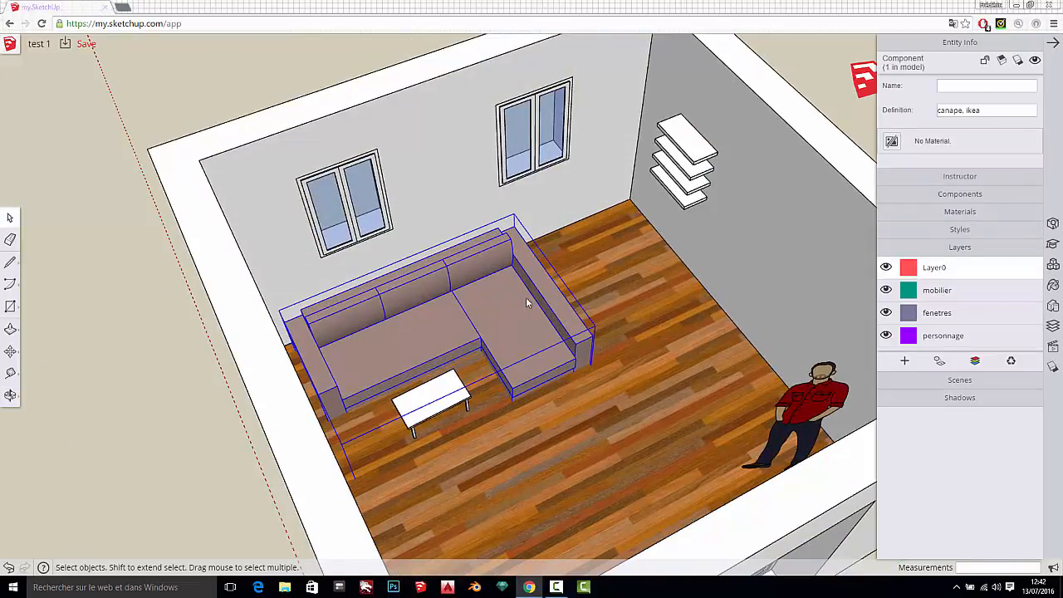
left_click(441, 391, "shift")
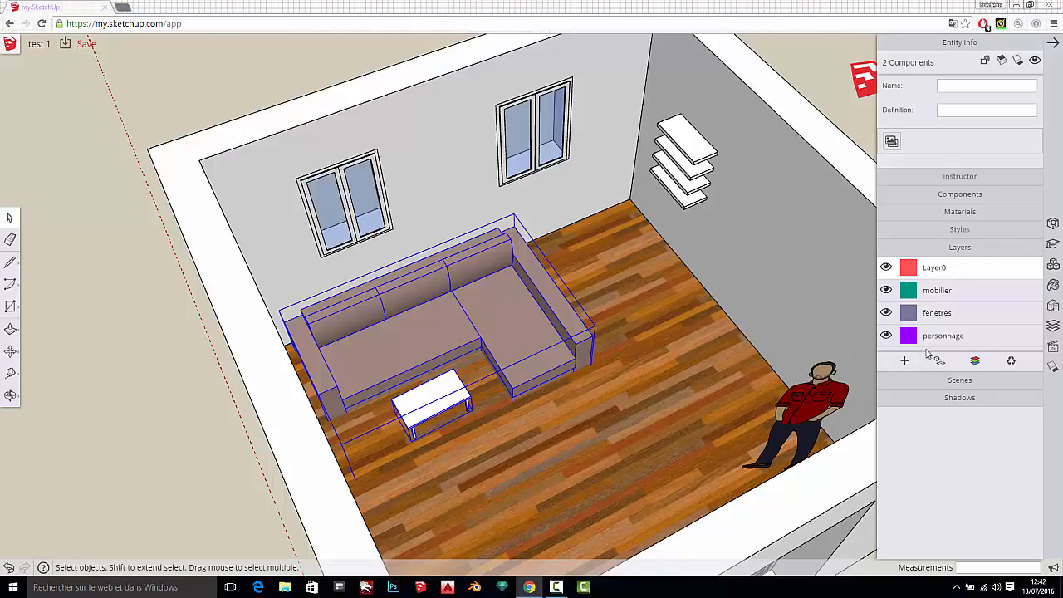
left_click(962, 291)
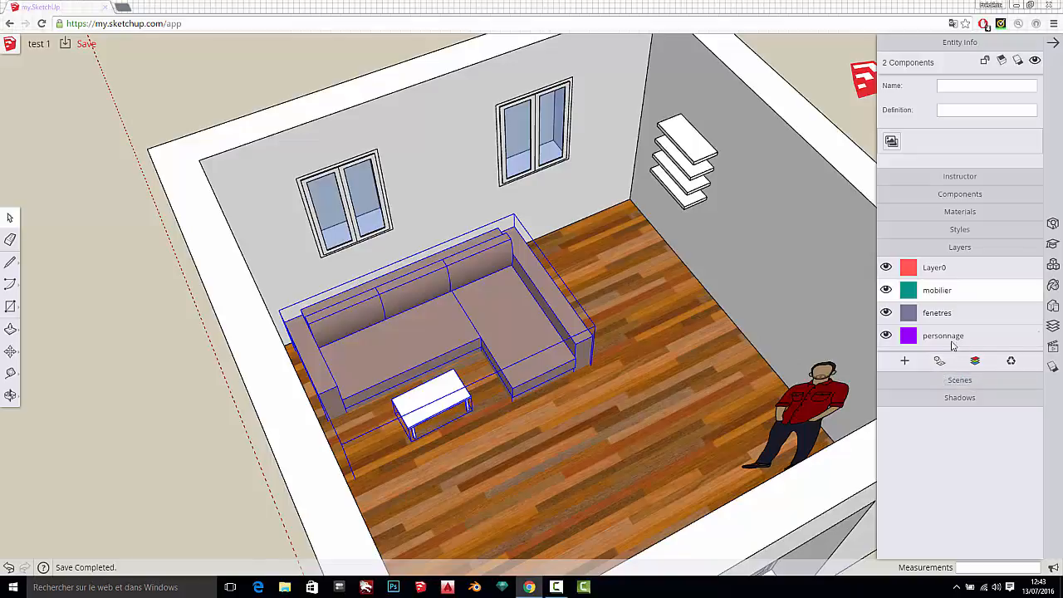
- Return to Layer0 as active layer, hide the mobilier and personnage layers, and show both again
left_click(962, 272)
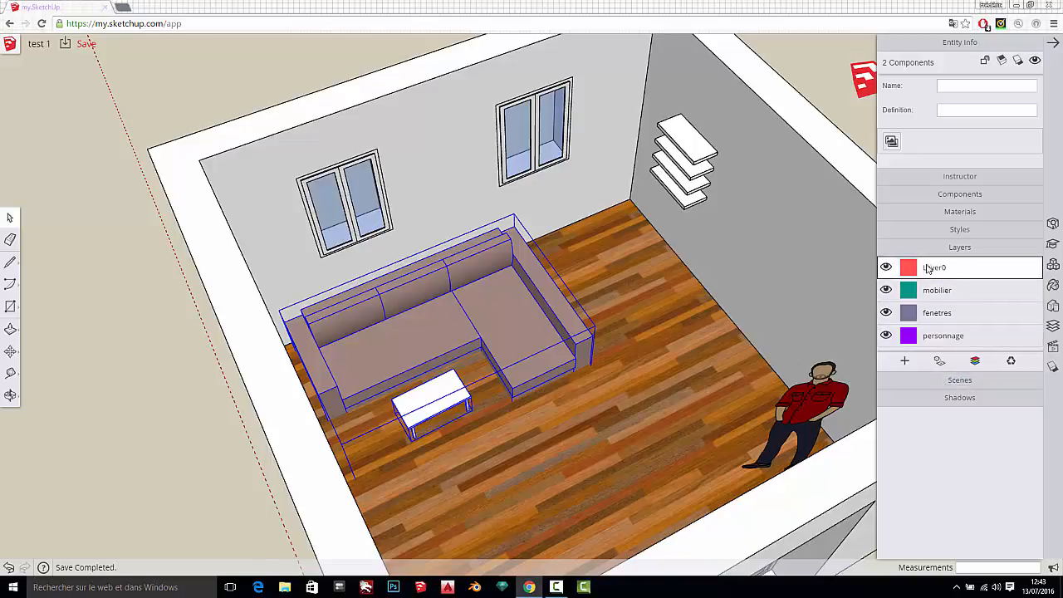
left_click(886, 289)
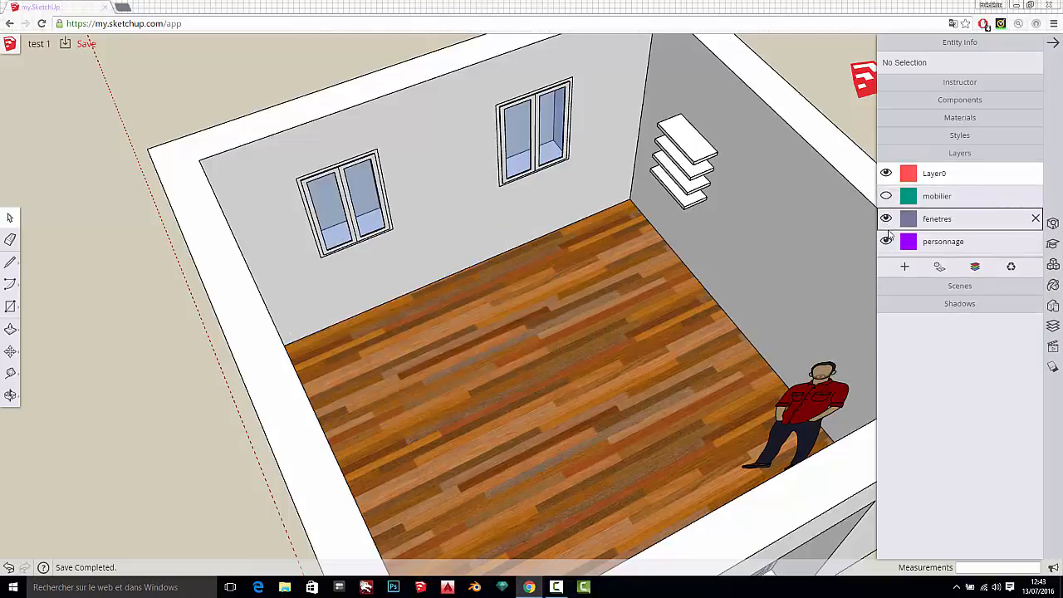
left_click(886, 242)
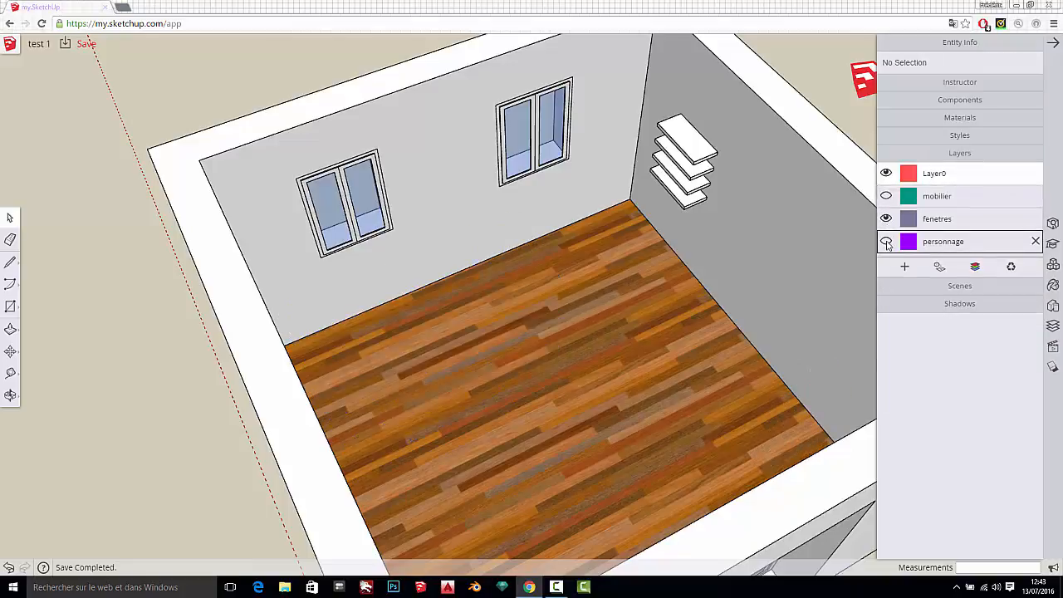
left_click(886, 242)
left_click(886, 196)
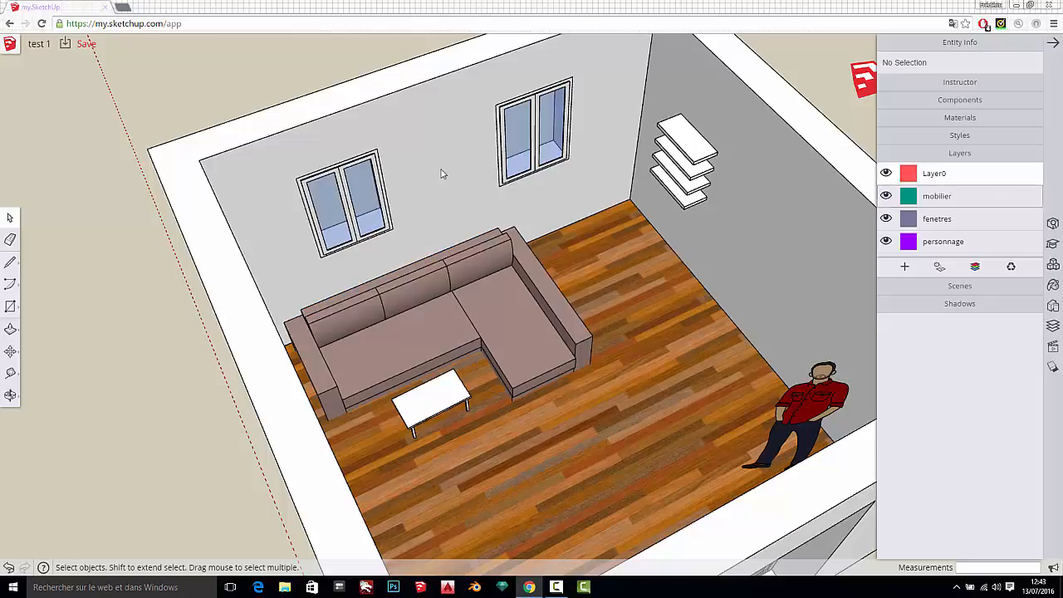
- Select all the fenetre components in the walls, assign them to the fenetres layer and deselect them
left_click(363, 187)
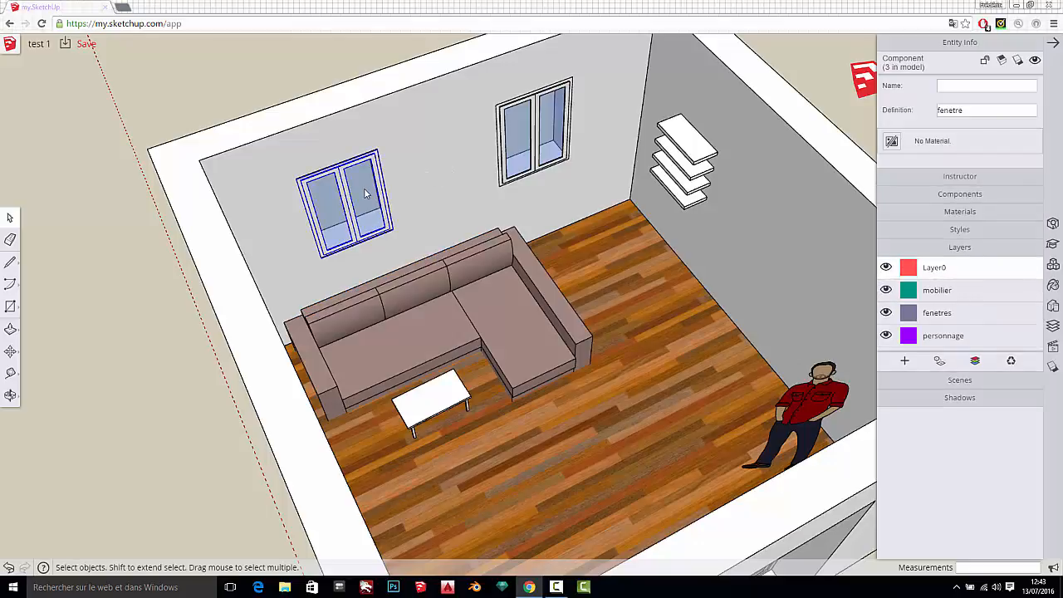
left_click(529, 161, "shift")
scroll(611, 436, "down", 5)
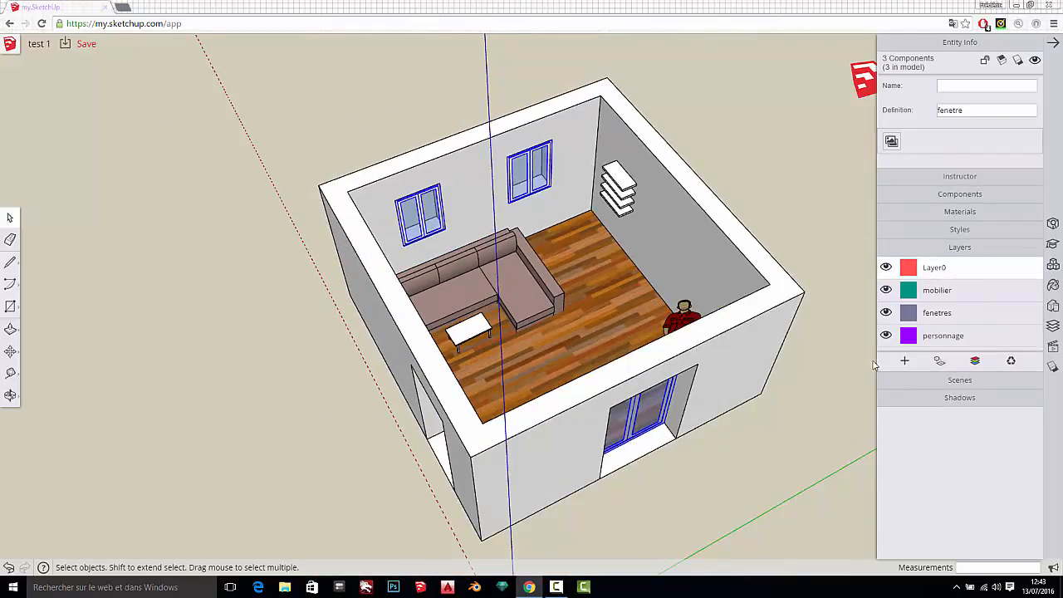
left_click(934, 313)
left_click(939, 362)
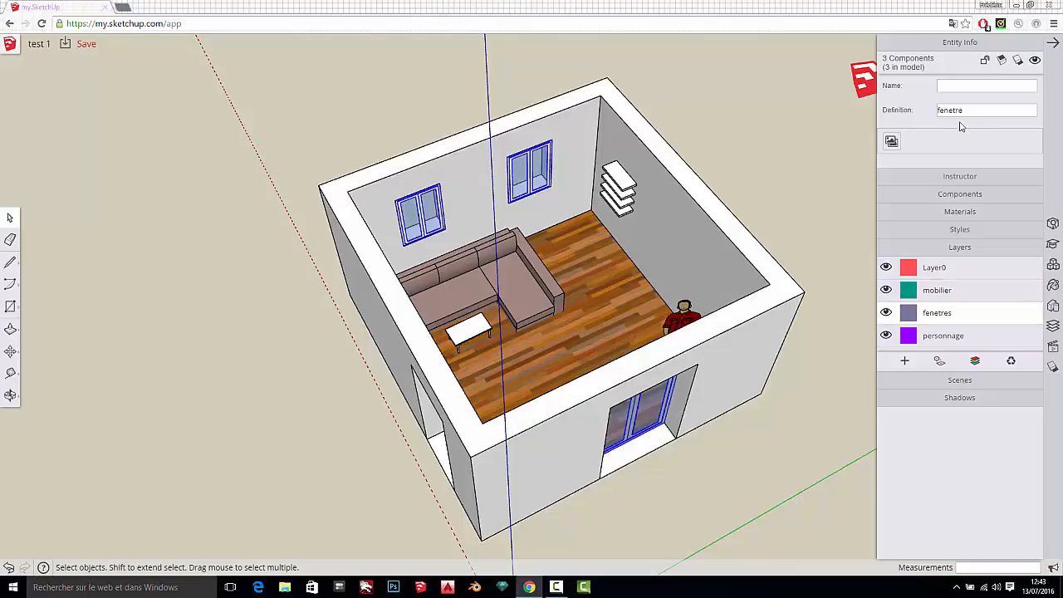
left_click(664, 121)
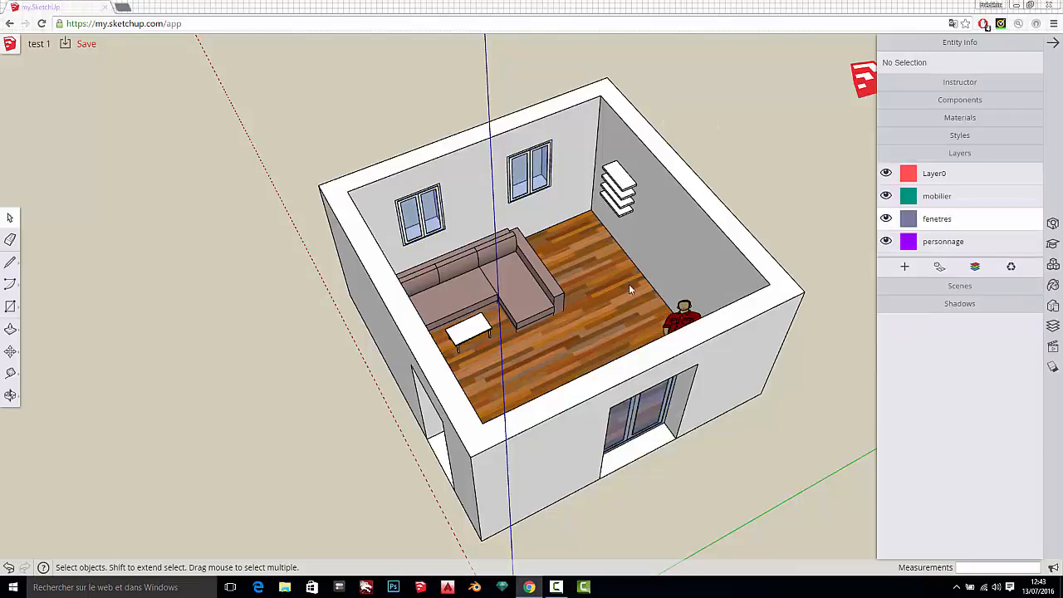
- Lengthen the room by moving the glazed-opening wall opposite the sofa, with the doorway and figure, about 208 cm outward along the red axis
scroll(588, 289, "up", 3)
scroll(588, 289, "down", 3)
scroll(572, 344, "up", 1)
middle_click_drag(437, 388, 690, 415)
scroll(527, 298, "down", 2)
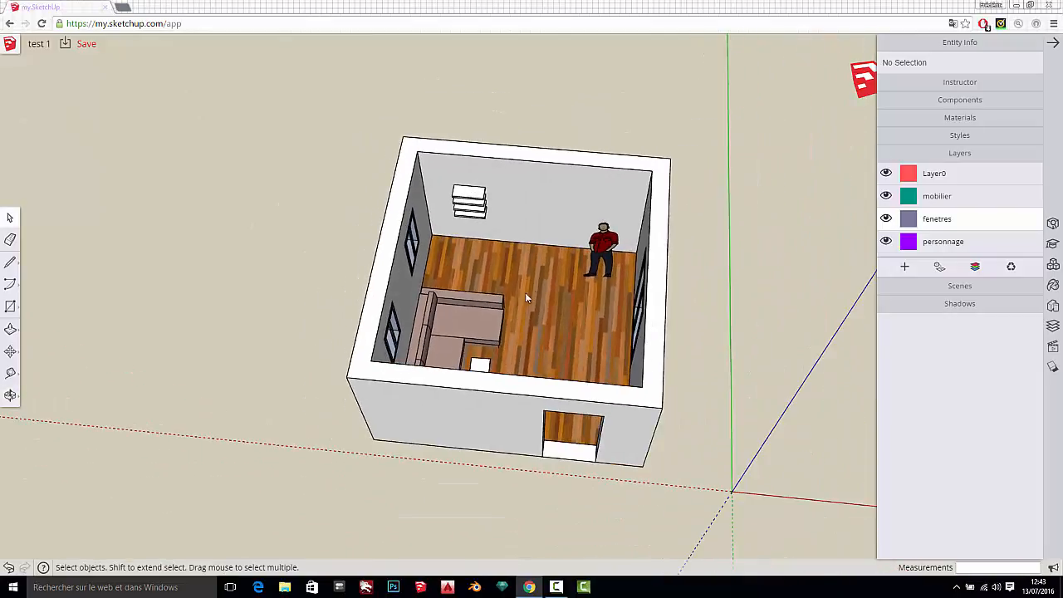
scroll(607, 297, "up", 1)
scroll(563, 204, "down", 2)
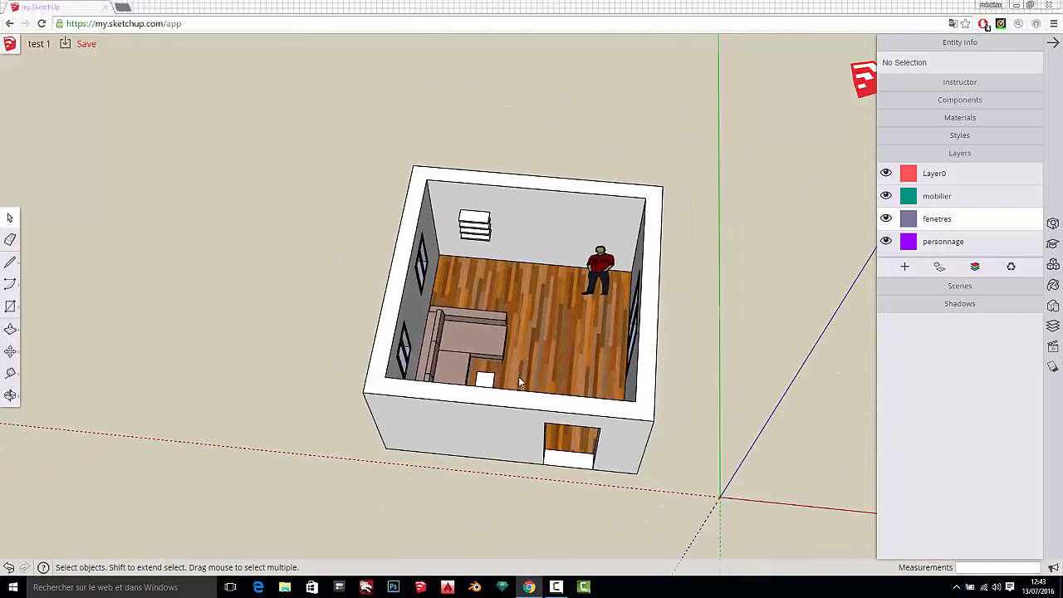
middle_click_drag(518, 376, 566, 237)
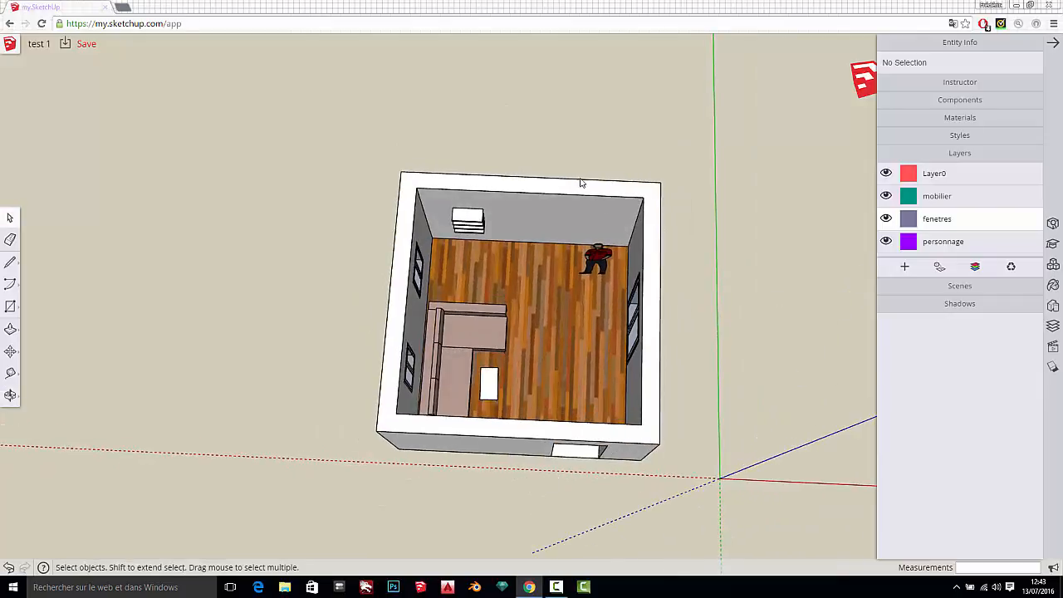
left_click_drag(550, 129, 622, 365)
left_click_drag(536, 148, 716, 520)
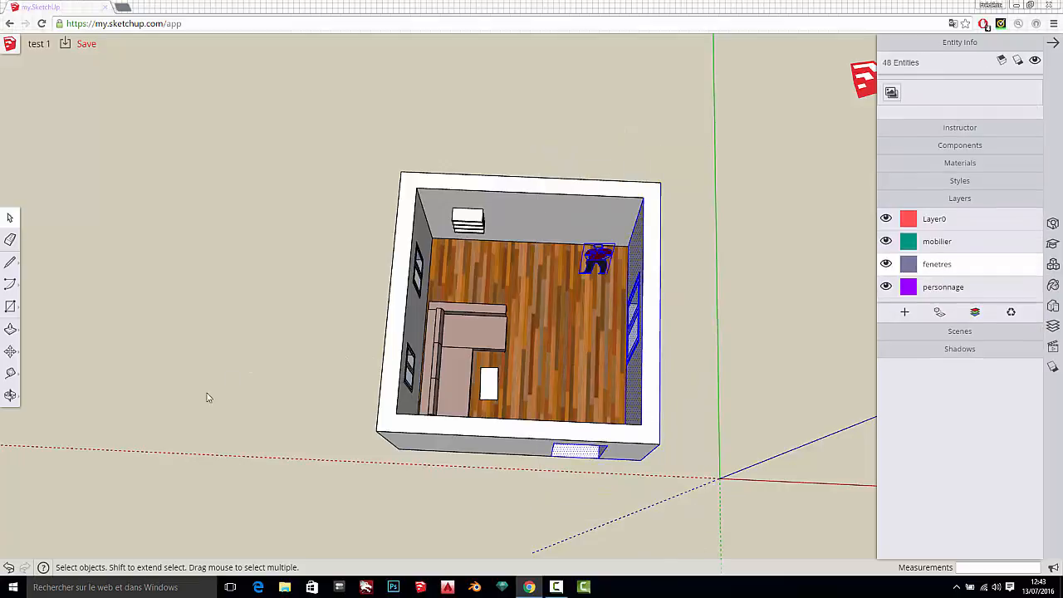
key("m")
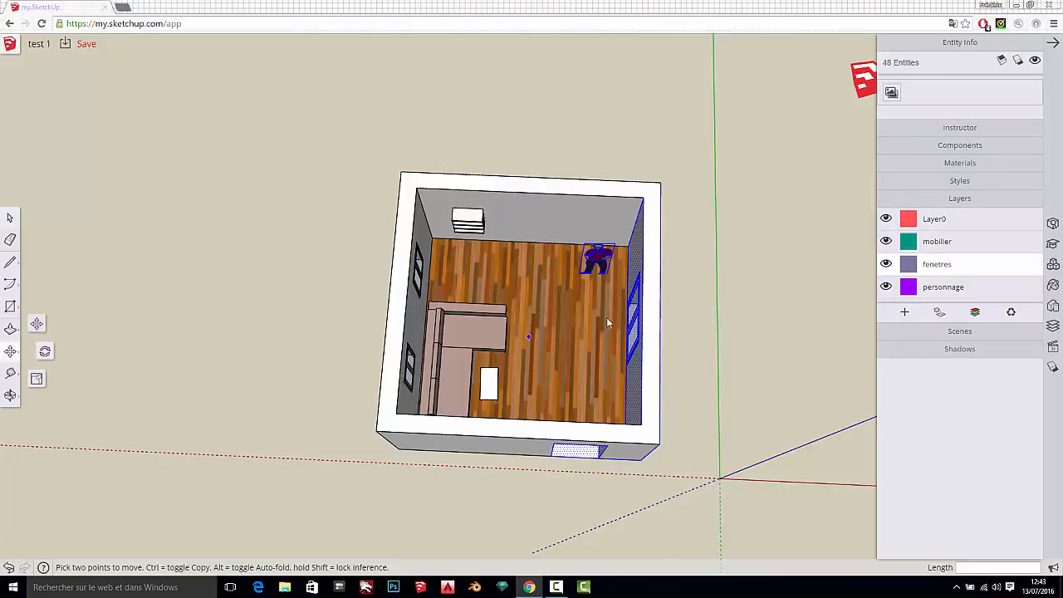
left_click(661, 283)
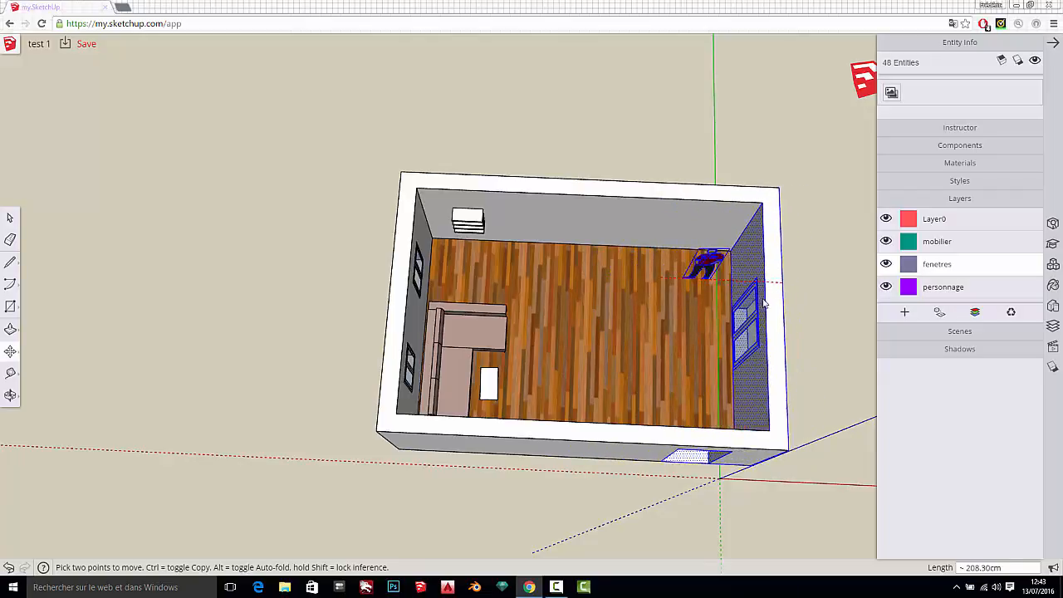
left_click(10, 218)
left_click(282, 279)
- Collapse the layer list and turn on shadow display for the enlarged room
scroll(664, 310, "up", 4)
middle_click_drag(668, 309, 231, 242)
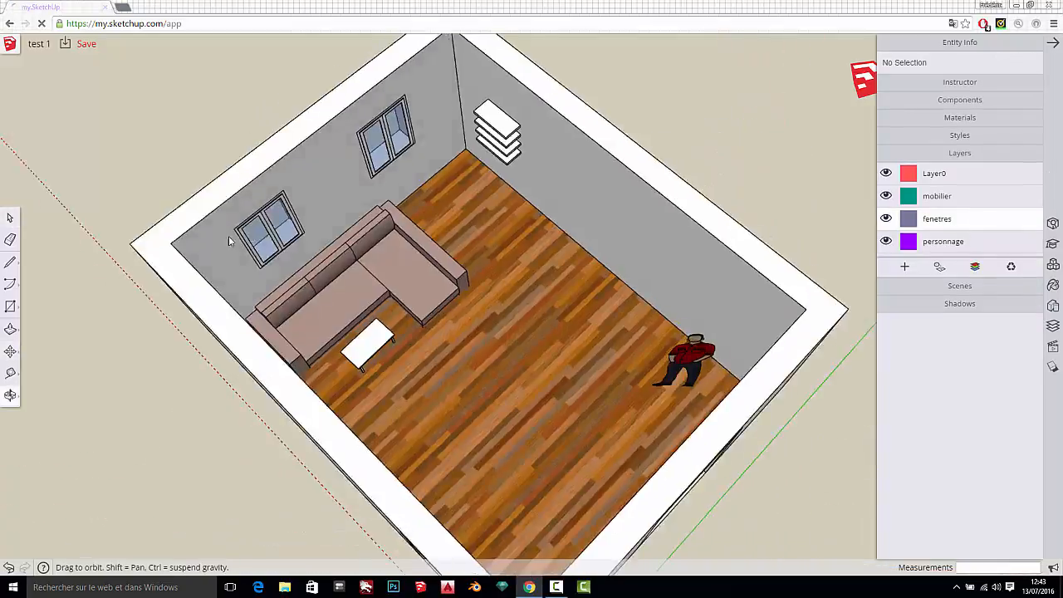
middle_click_drag(665, 407, 368, 280)
scroll(653, 398, "down", 4)
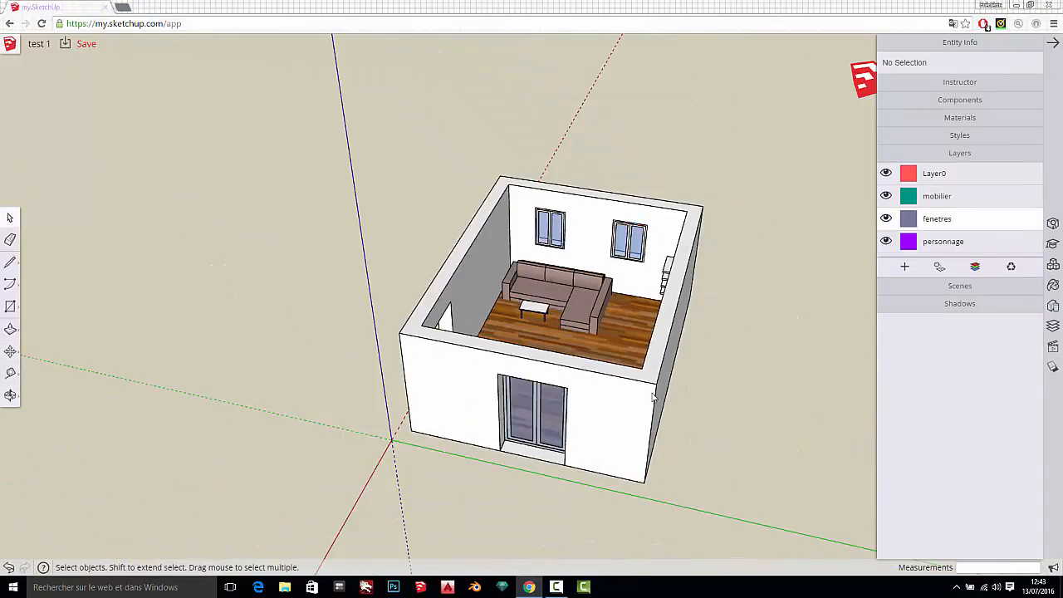
scroll(652, 398, "up", 2)
left_click(977, 154)
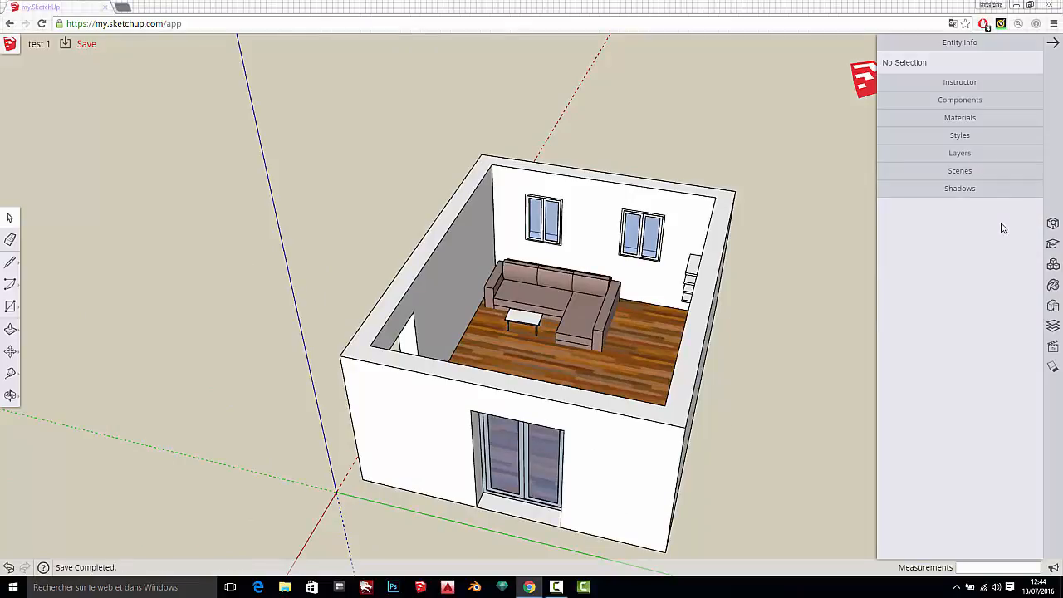
left_click(963, 189)
left_click(888, 211)
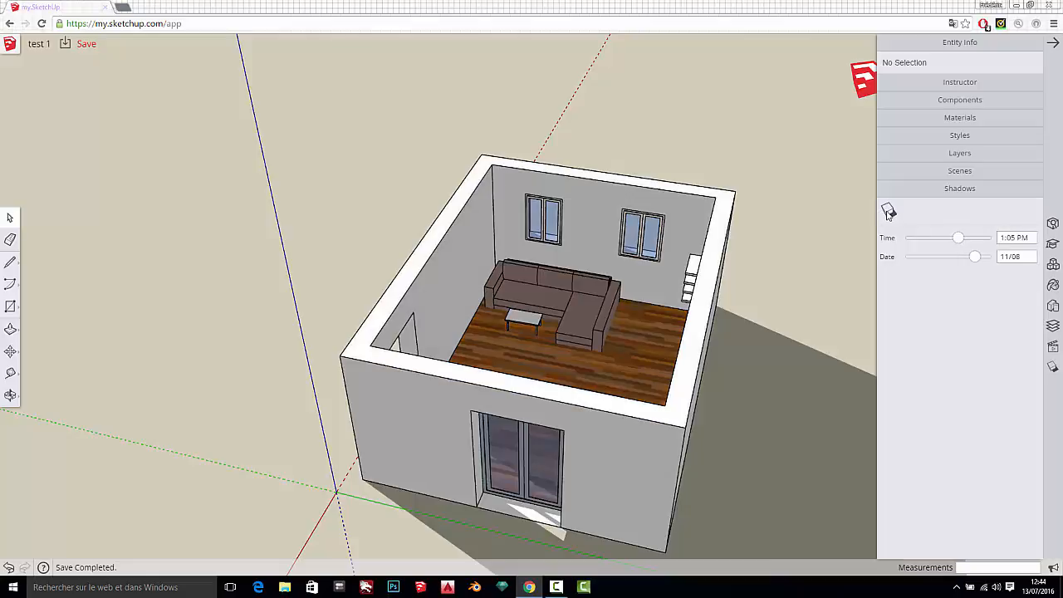
- Show the saved scenes of the model, activate Scene 1 and return to Scene 2
middle_click_drag(466, 332, 664, 249)
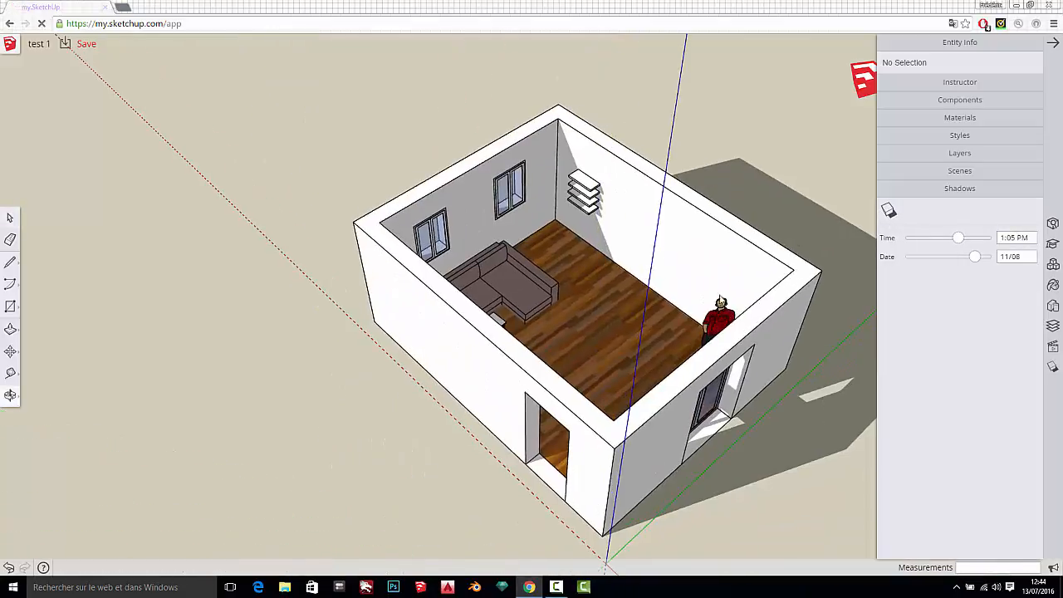
scroll(664, 247, "up", 3)
left_click(963, 171)
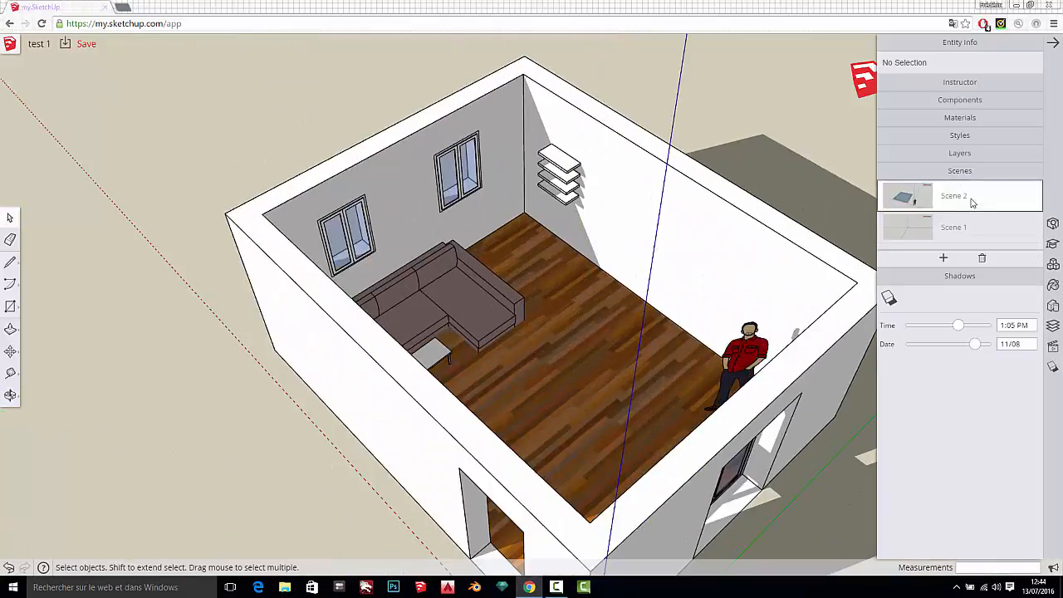
left_click(961, 230)
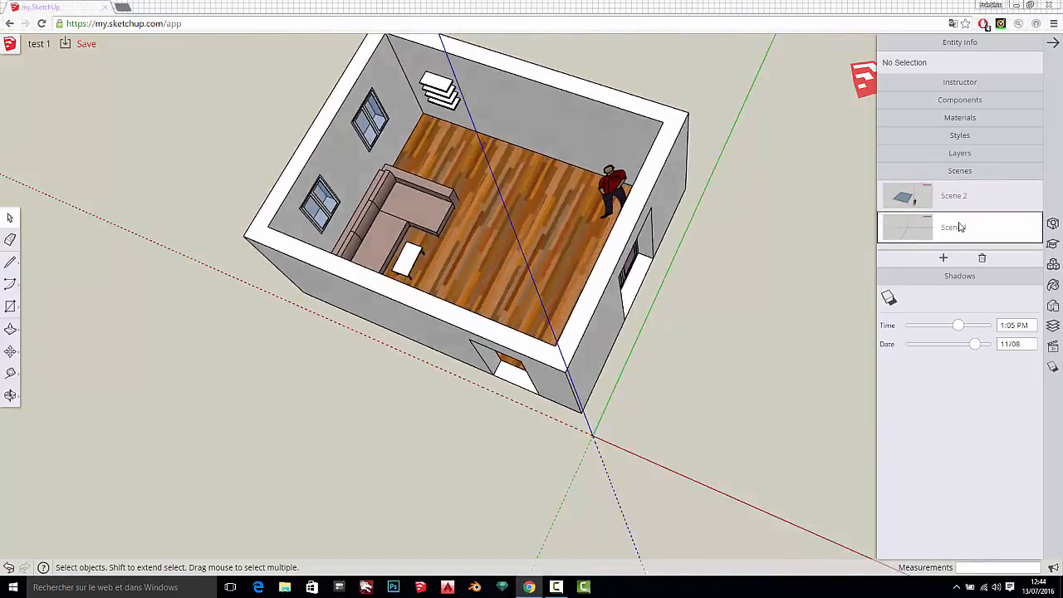
left_click(963, 199)
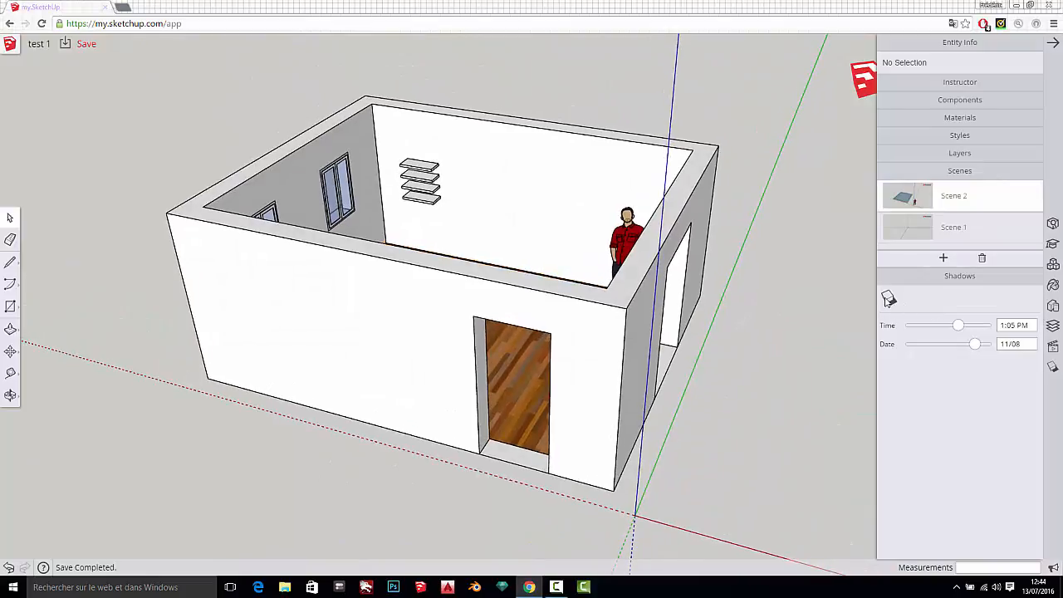
- Turn shadow display back on for the furnished room, view its interior from above and expand the layer list
left_click(891, 298)
middle_click_drag(518, 291, 459, 302)
scroll(441, 139, "up", 5)
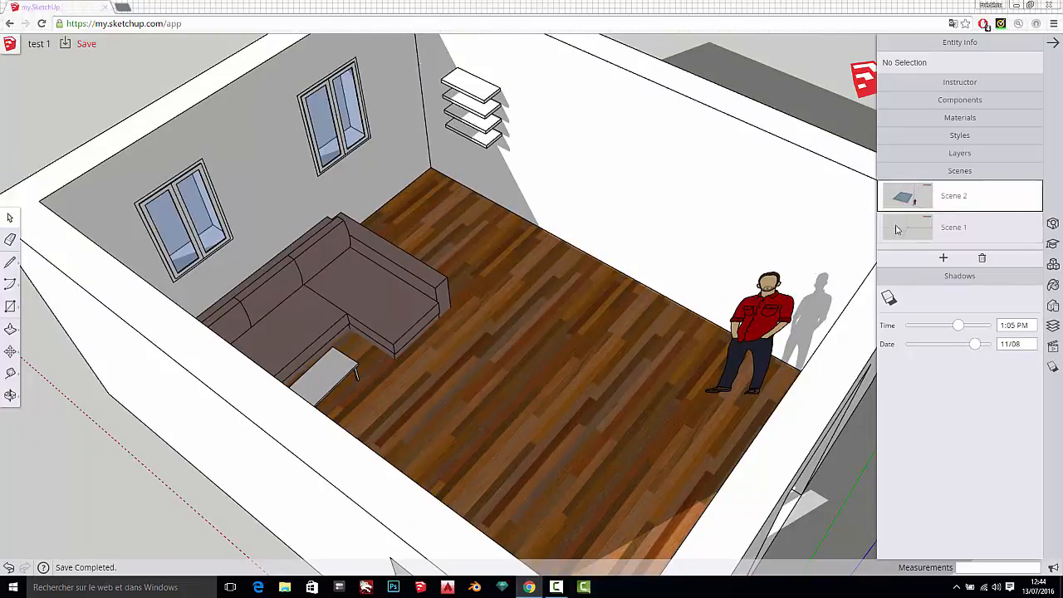
scroll(441, 287, "down", 3)
scroll(513, 232, "up", 2)
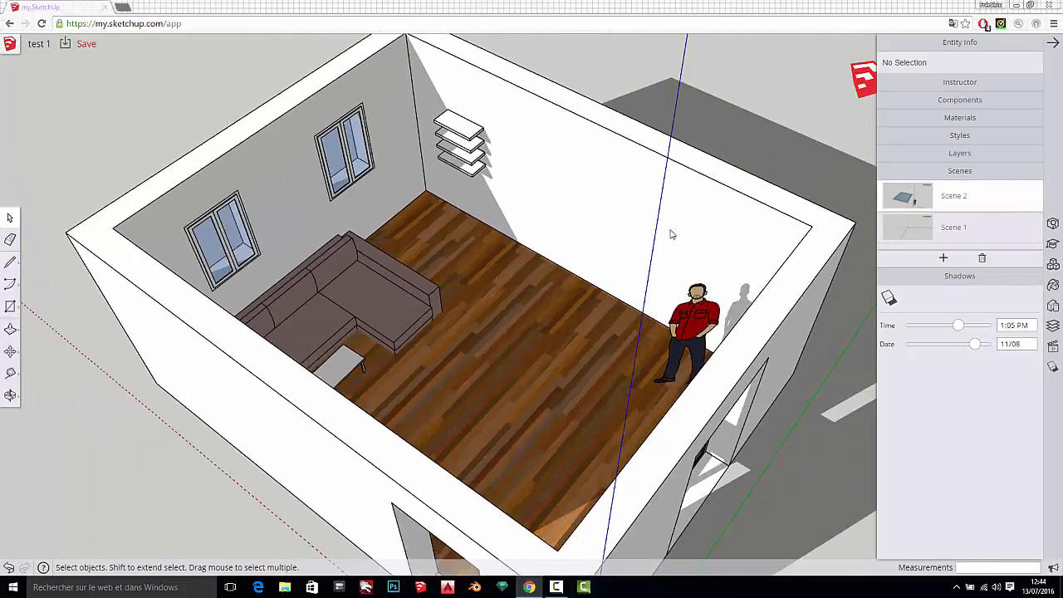
left_click(969, 154)
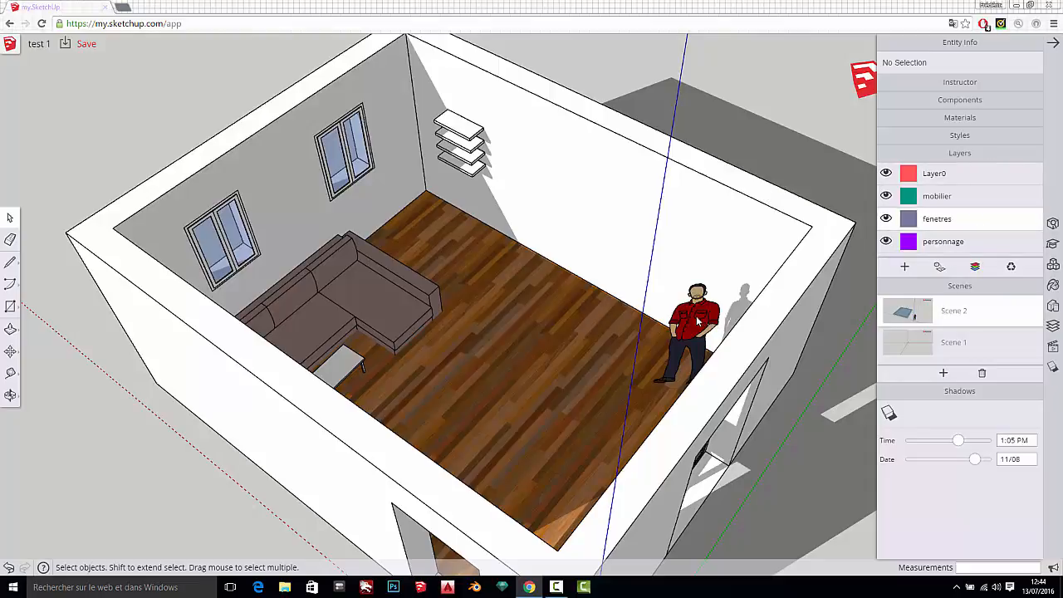
- Try the wireframe style from Default Styles on the room, followed by a textured style with a white background
left_click(959, 135)
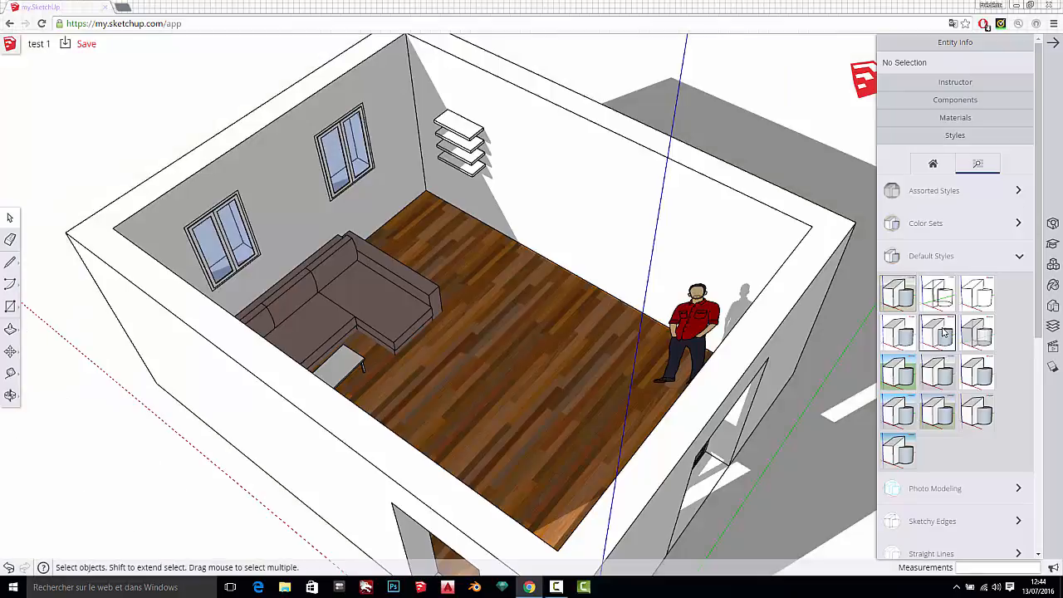
left_click(941, 298)
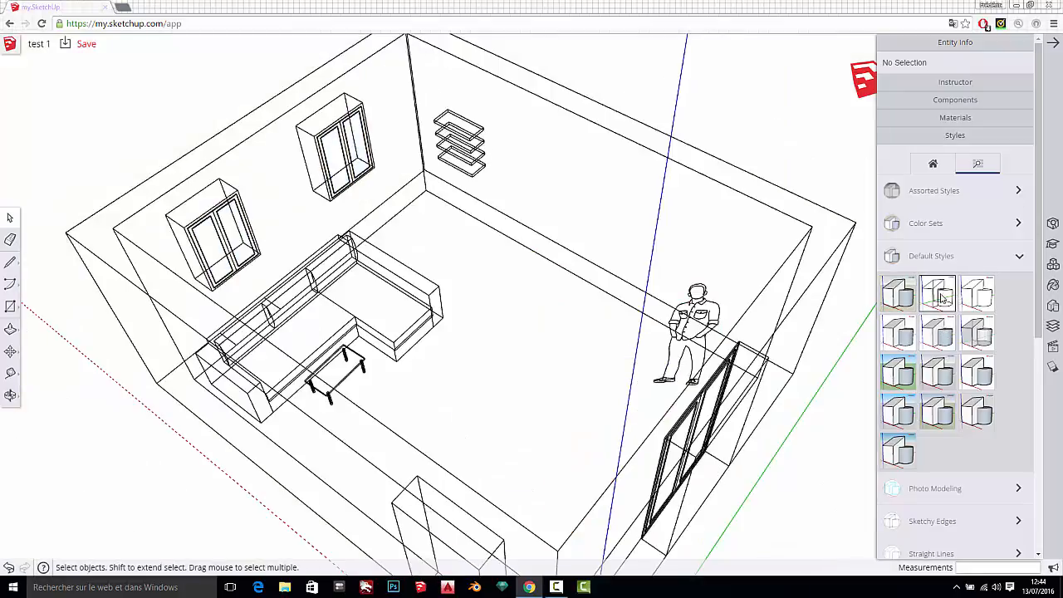
left_click(941, 340)
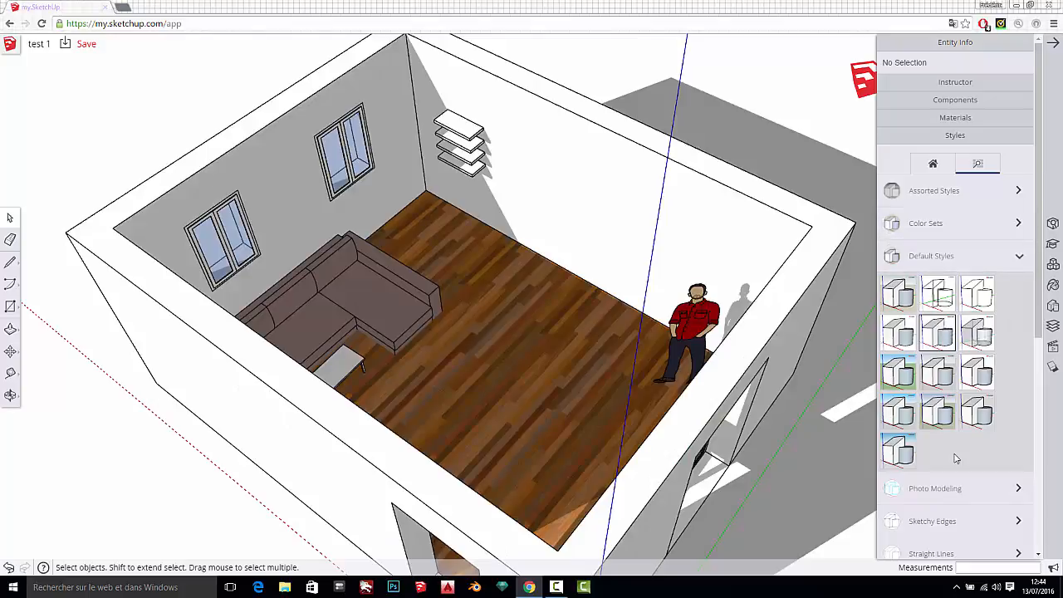
- Try the Sketchy Edges style Marker Super Fine and the one just below it, viewing the room from a slightly different angle
scroll(963, 486, "down", 1)
left_click(997, 471)
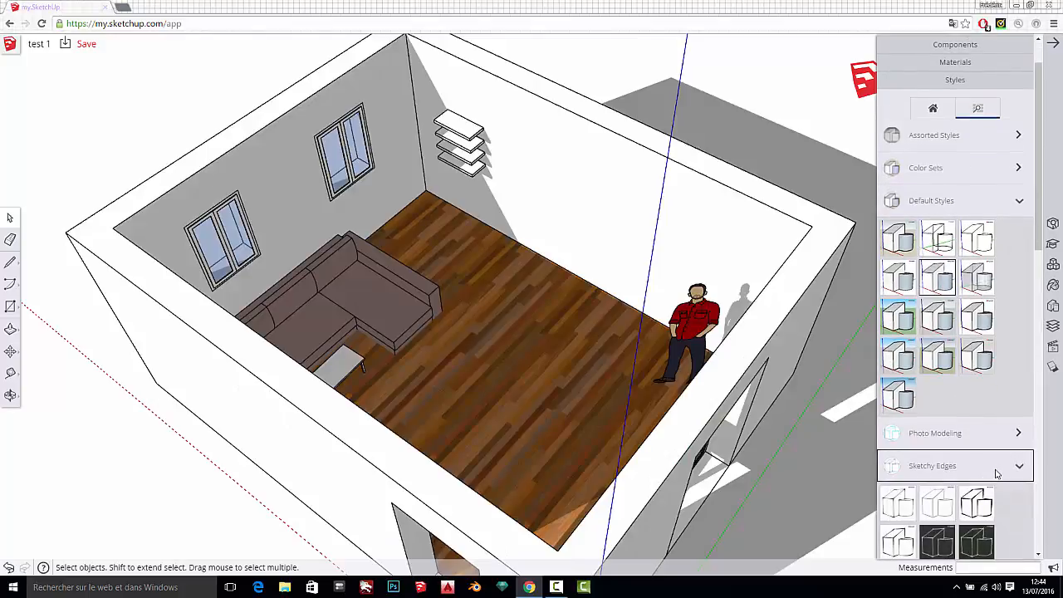
scroll(955, 432, "down", 5)
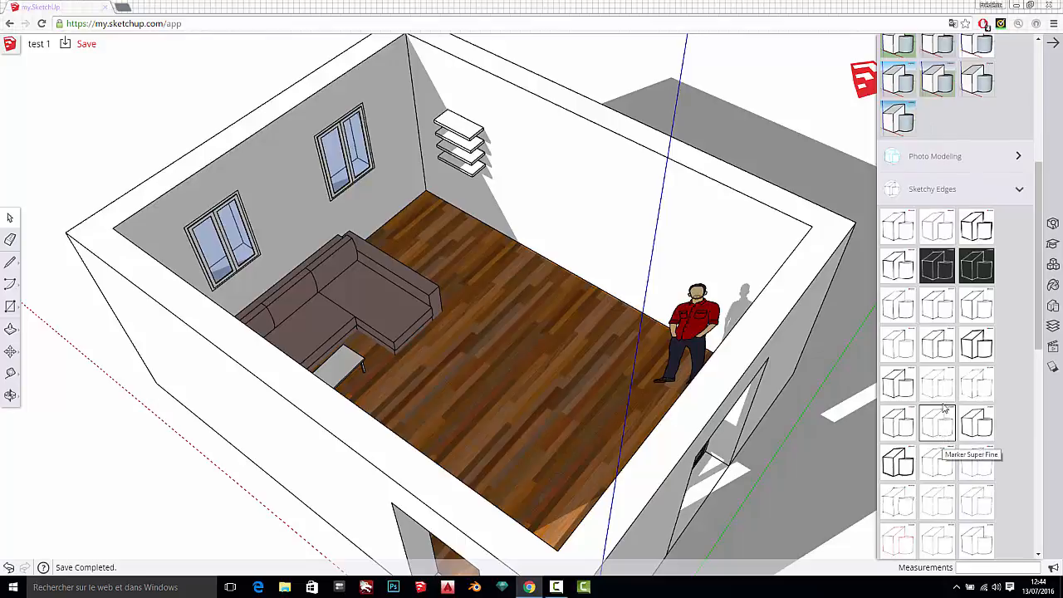
left_click(939, 427)
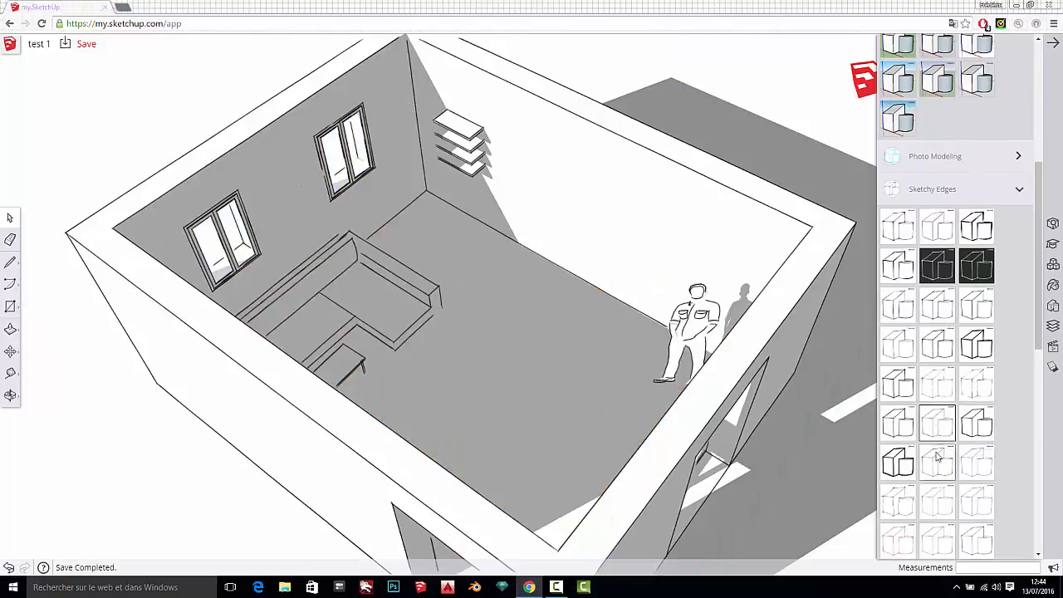
mouse_move(576, 349)
middle_mouse_down()
mouse_move(484, 290)
mouse_move(331, 229)
mouse_move(592, 348)
middle_mouse_up()
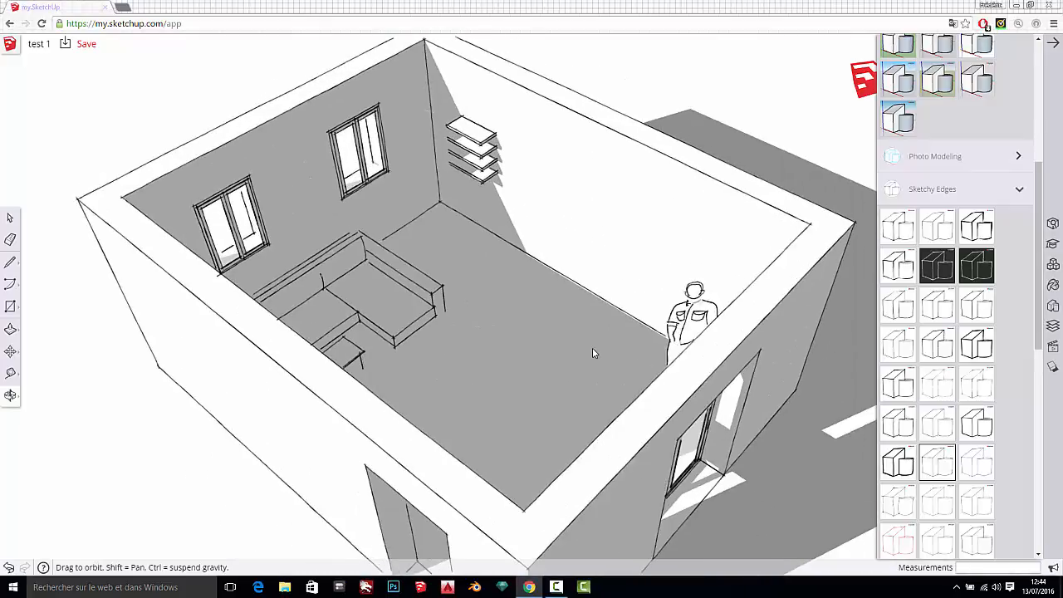
scroll(592, 347, "up", 1)
- Add two new layers to the model after the personnage layer, keeping their default names
scroll(1003, 241, "up", 5)
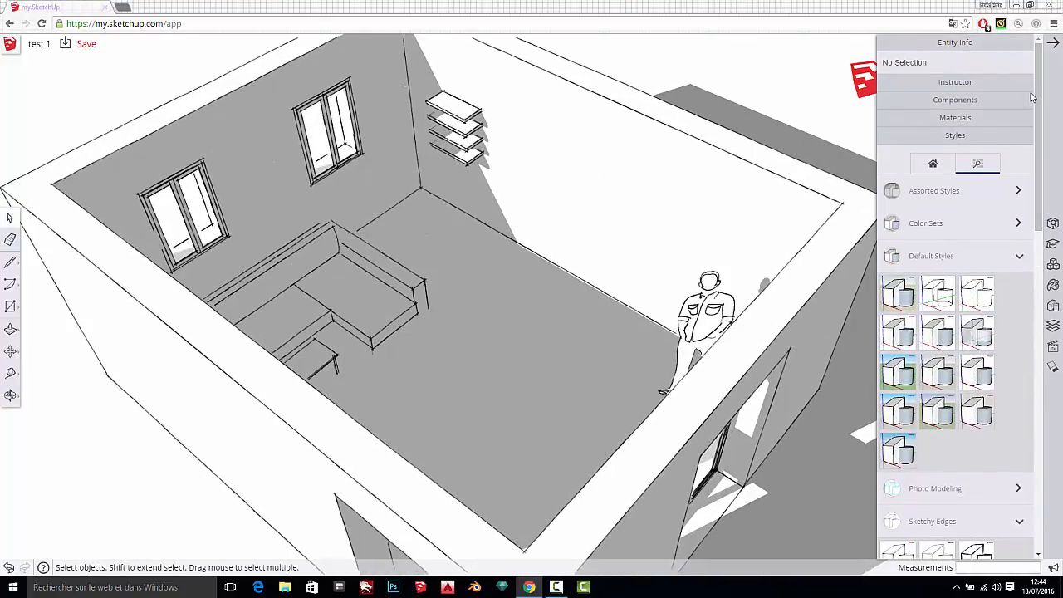
left_click_drag(1038, 91, 1027, 392)
scroll(1027, 392, "down", 1)
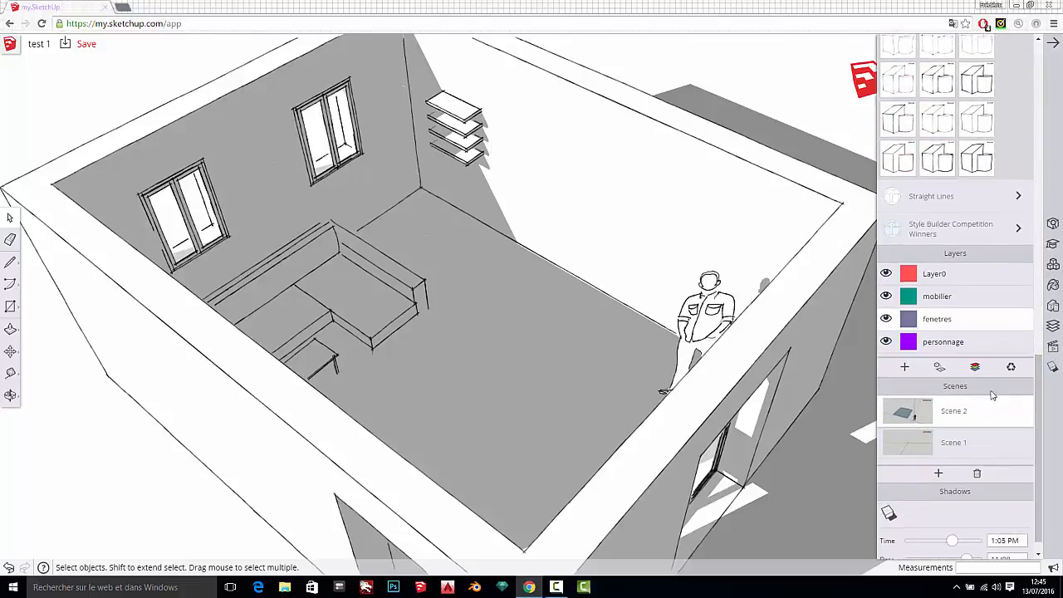
left_click(905, 367)
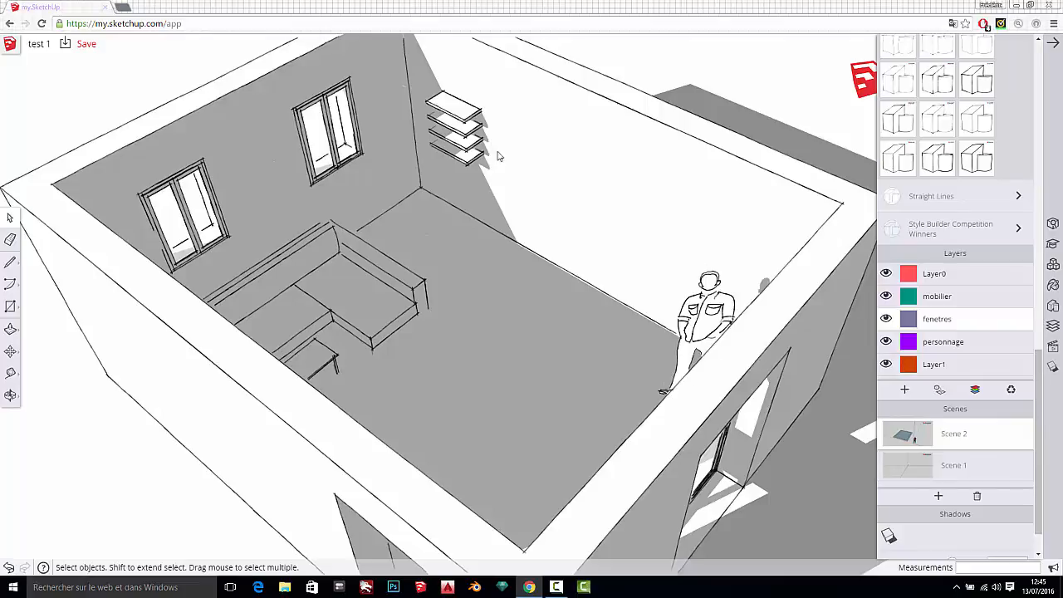
left_click(936, 436)
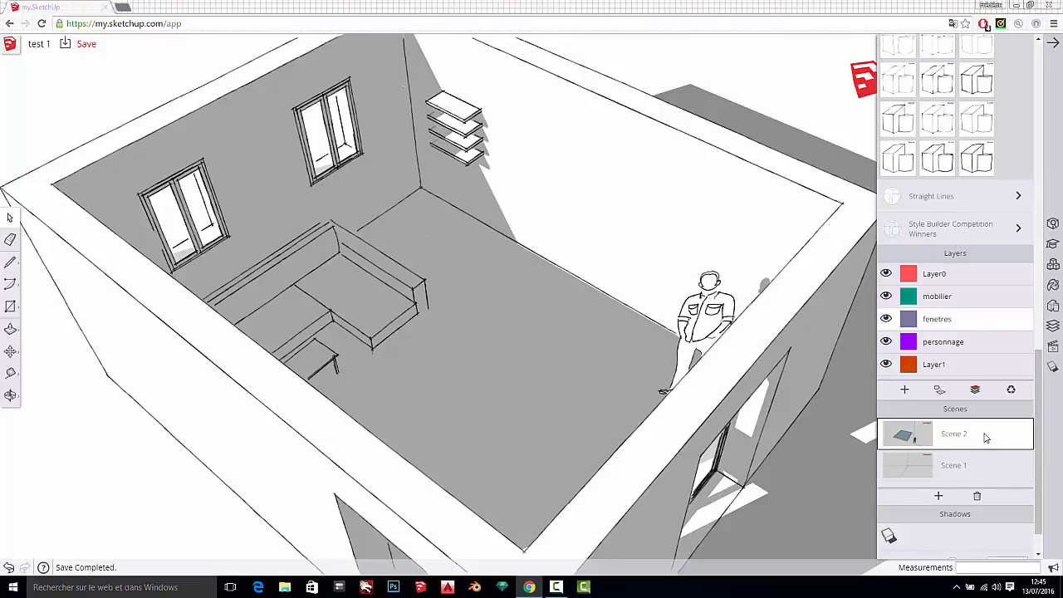
left_click_drag(1039, 467, 1041, 501)
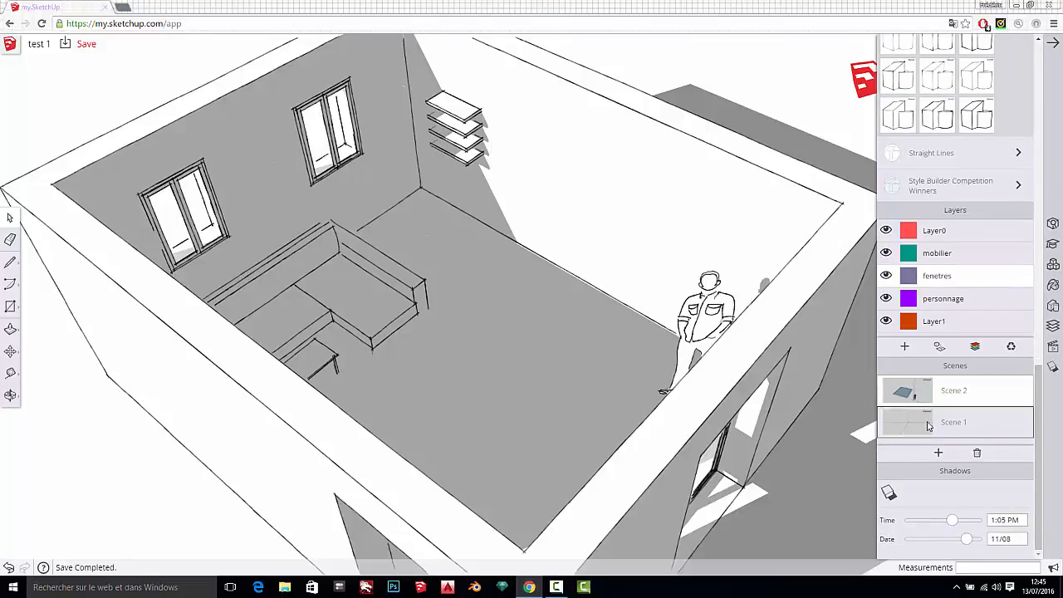
left_click(905, 347)
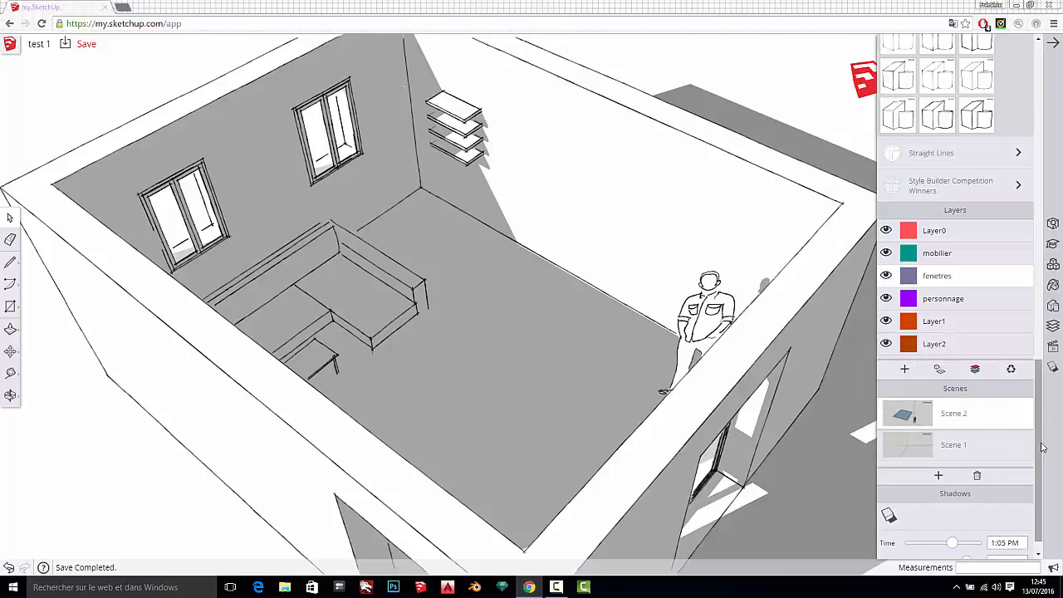
- Switch between Scene 2 and Scene 1, finish on Scene 2 and collapse the scene list
scroll(988, 453, "down", 1)
left_click(970, 400)
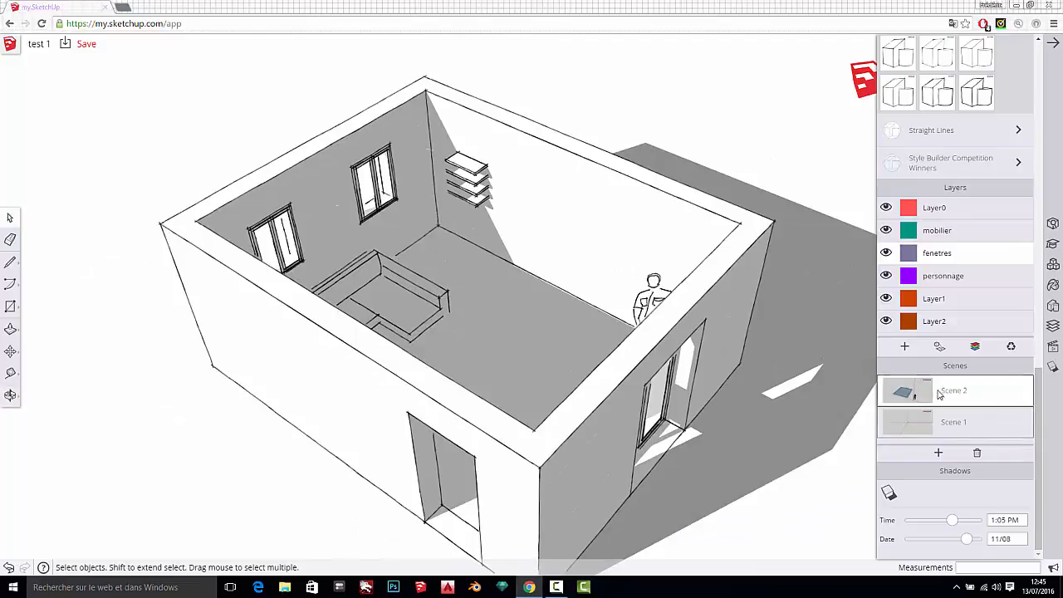
left_click(963, 419)
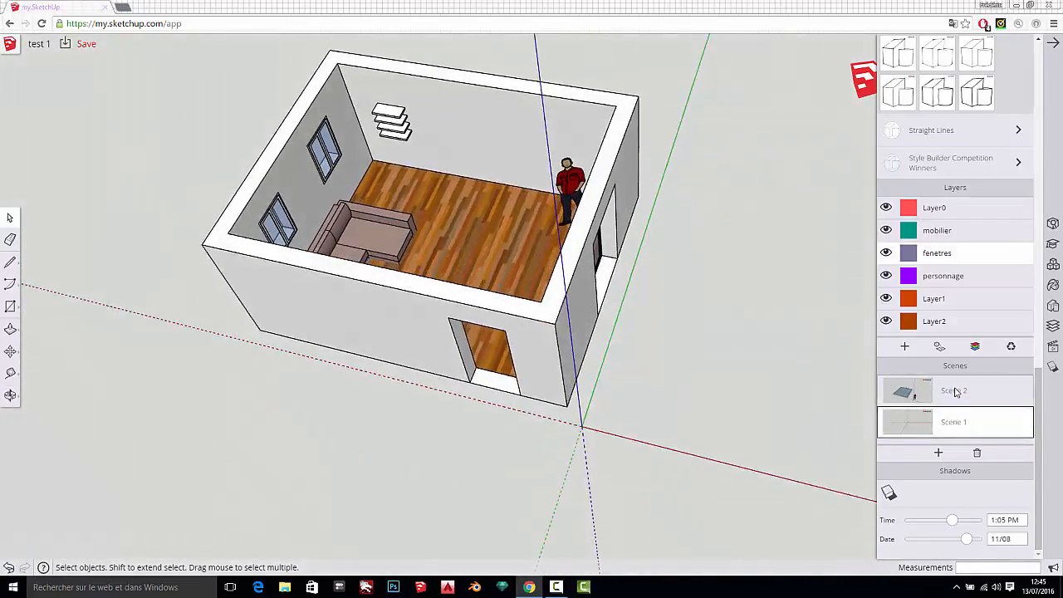
left_click(924, 370)
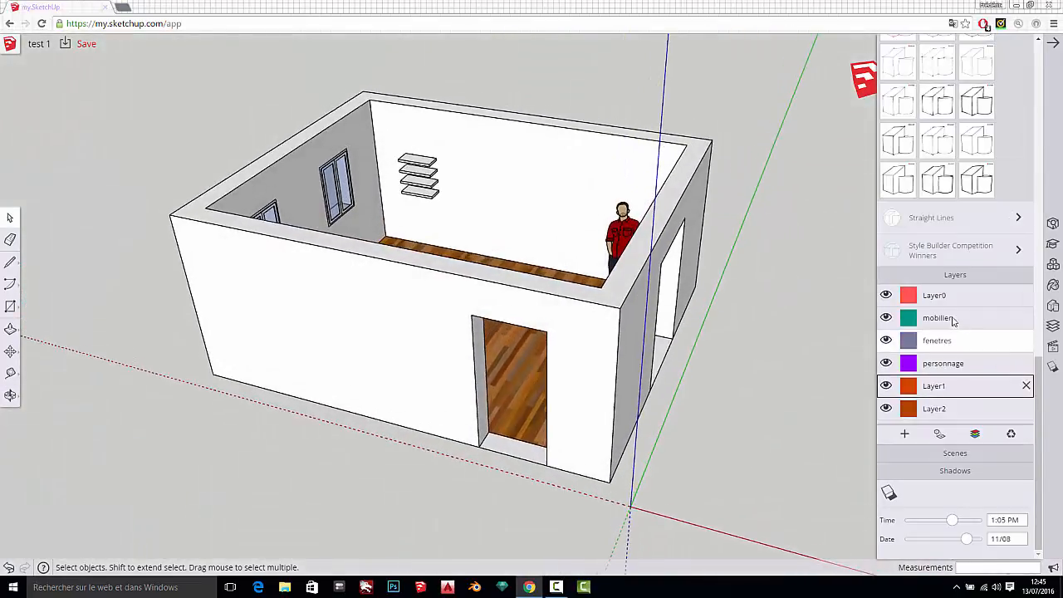
- Try the second Sketchy Edges style on the room and view the sketched interior from above
left_click_drag(1038, 385, 1032, 68)
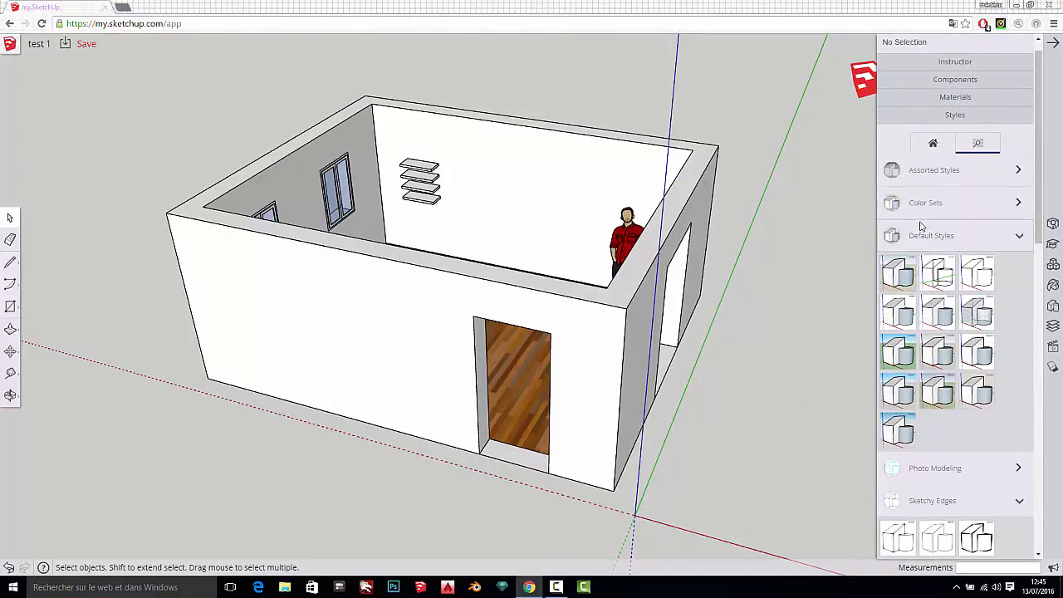
left_click(943, 536)
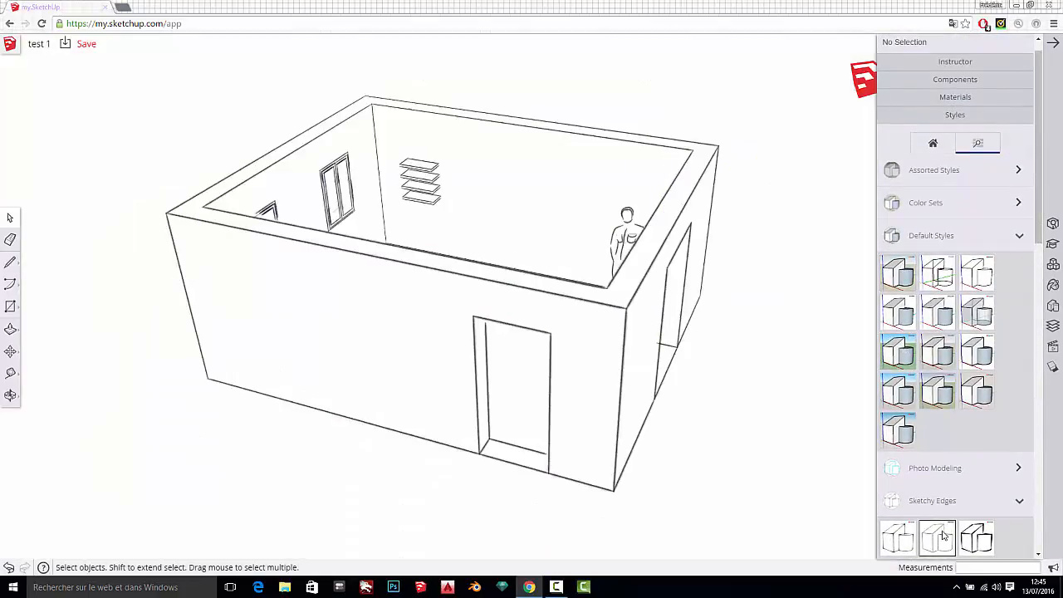
middle_click_drag(689, 202, 534, 337)
scroll(541, 331, "down", 3)
scroll(510, 247, "up", 3)
middle_click_drag(360, 362, 329, 304)
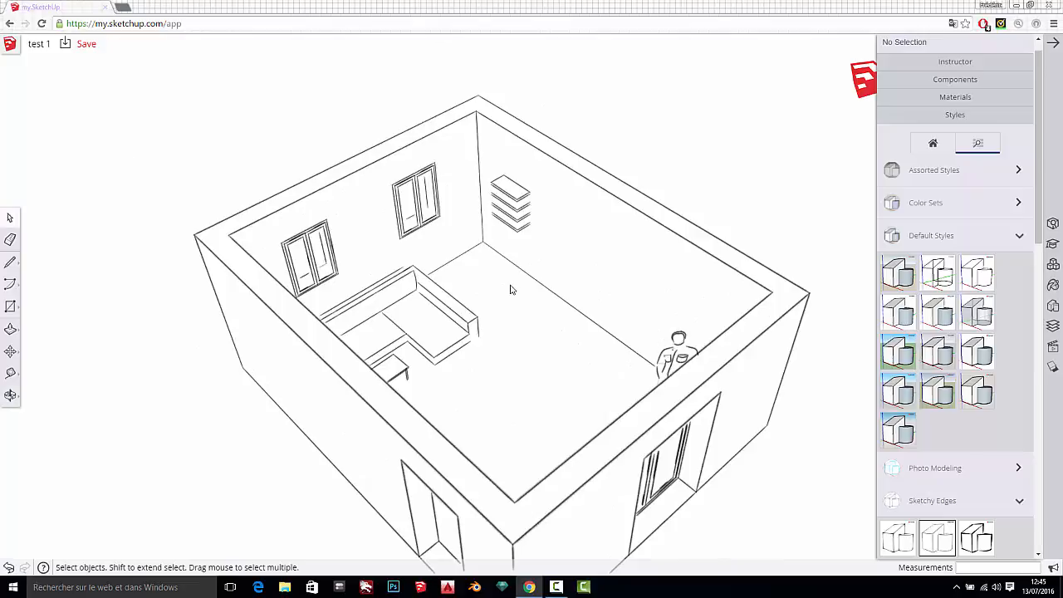
mouse_move(511, 289)
middle_mouse_down()
mouse_move(460, 207)
mouse_move(495, 277)
middle_mouse_up()
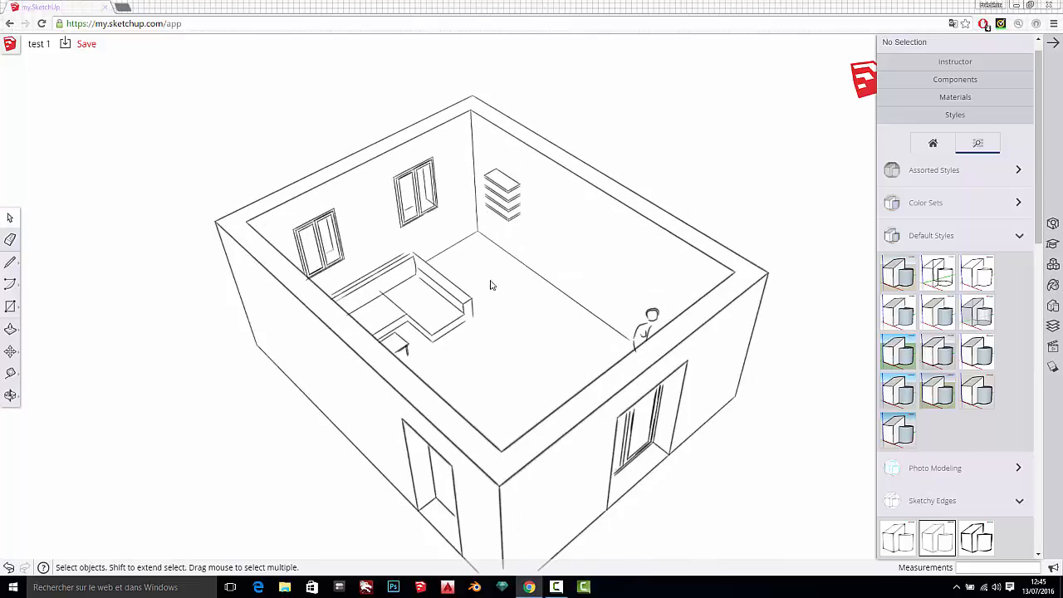
- Look at the Trimble Connect project folder containing test 1.skp and return to the model
left_click(10, 48)
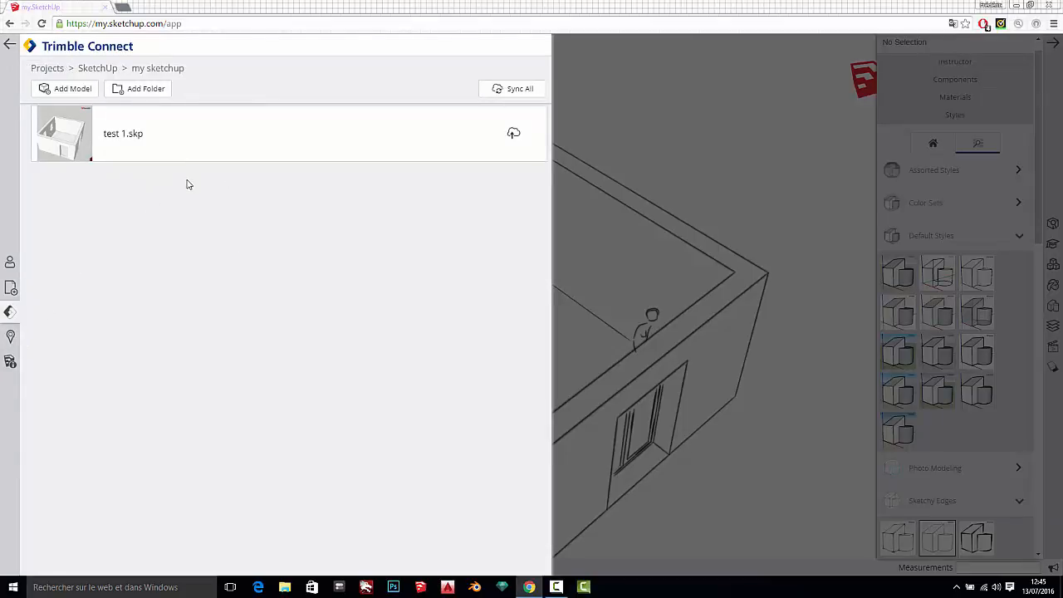
left_click(10, 47)
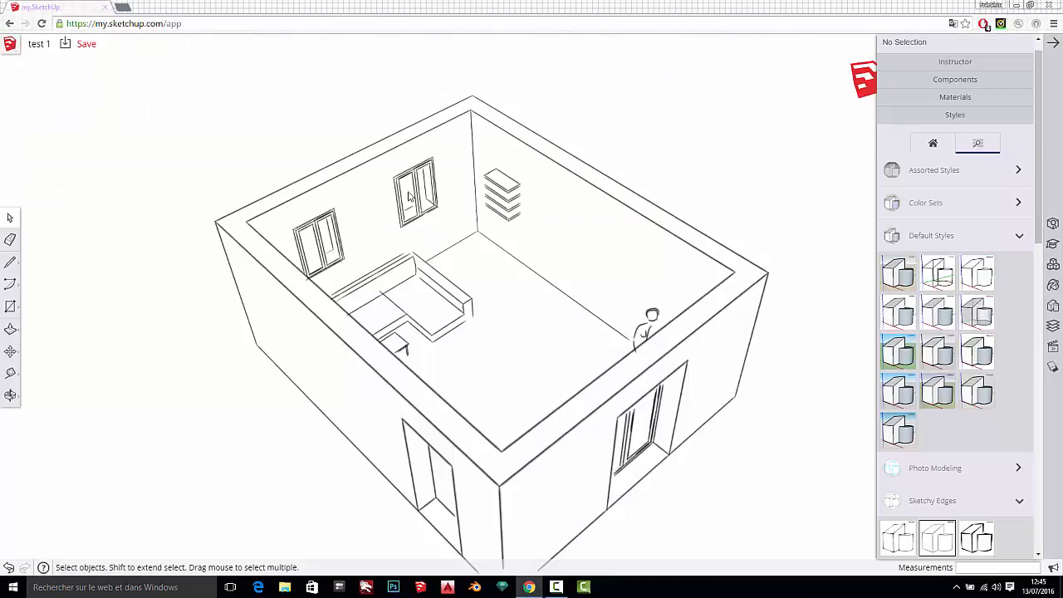
- Apply the first of the Default Styles, with beige background and textures, and collapse the style and layer lists
left_click(898, 274)
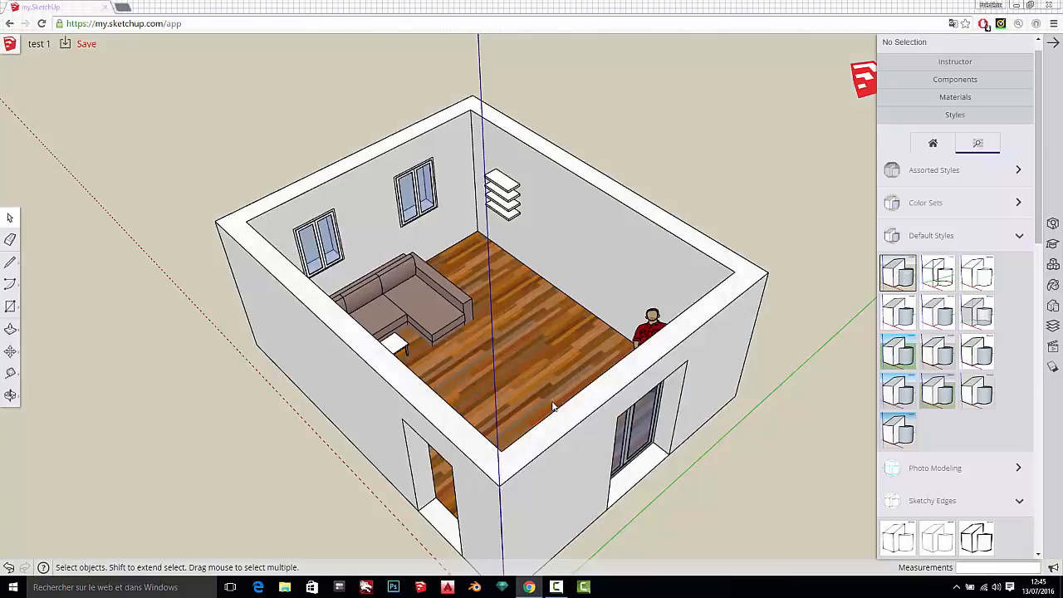
left_click(984, 121)
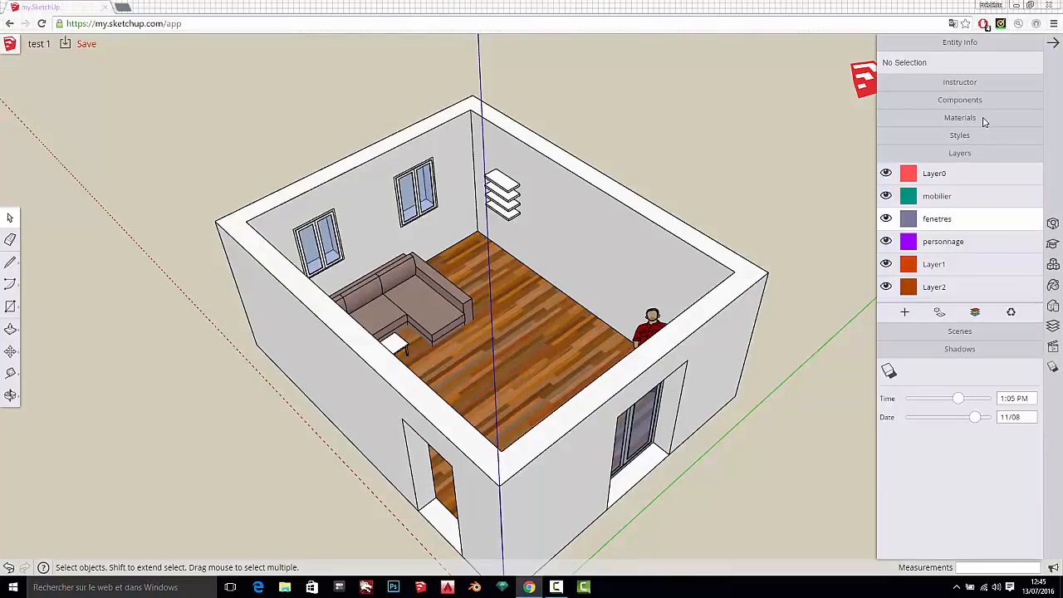
left_click(983, 156)
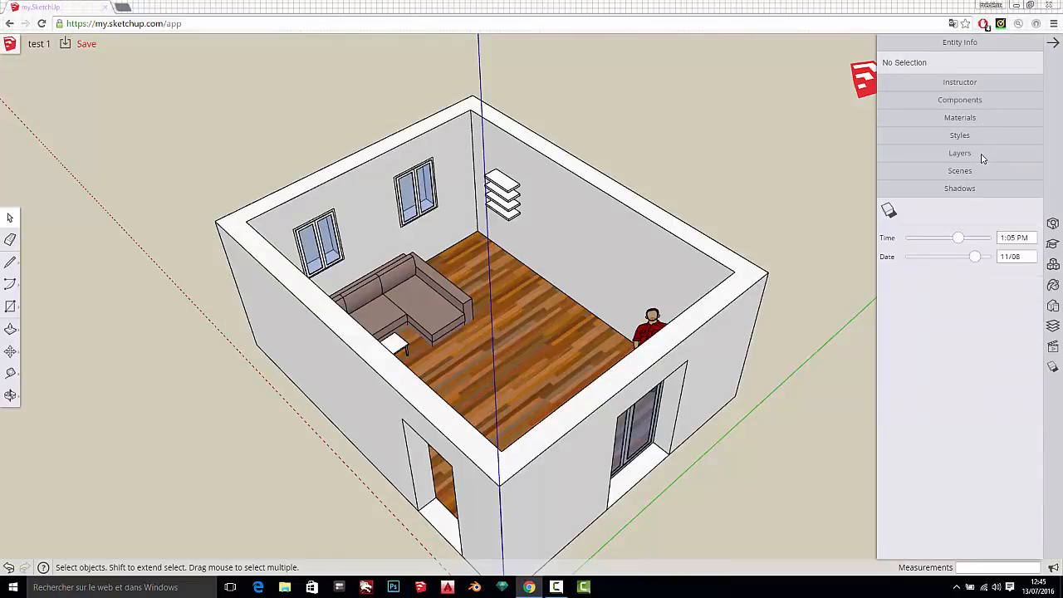